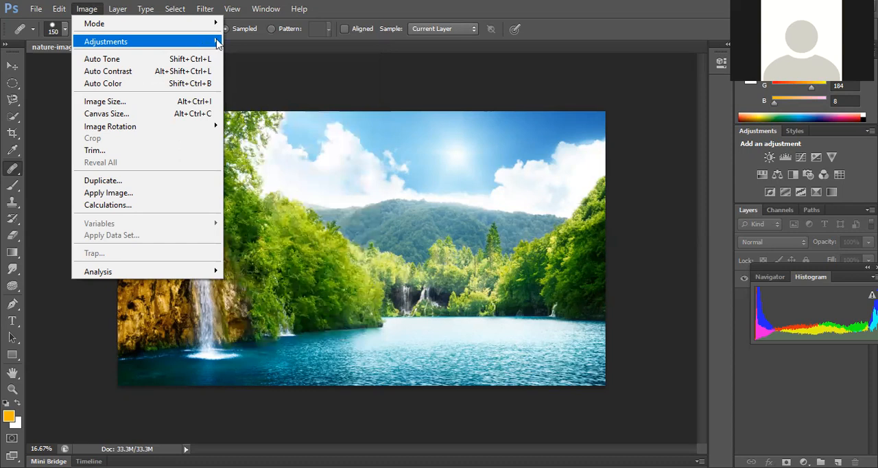
Step: Apply a Brightness/Contrast adjustment to the photo with brightness -8 and contrast 5
{"action": "mouse_move", "coordinate": [192, 43]}
{"action": "left_click", "coordinate": [245, 43]}
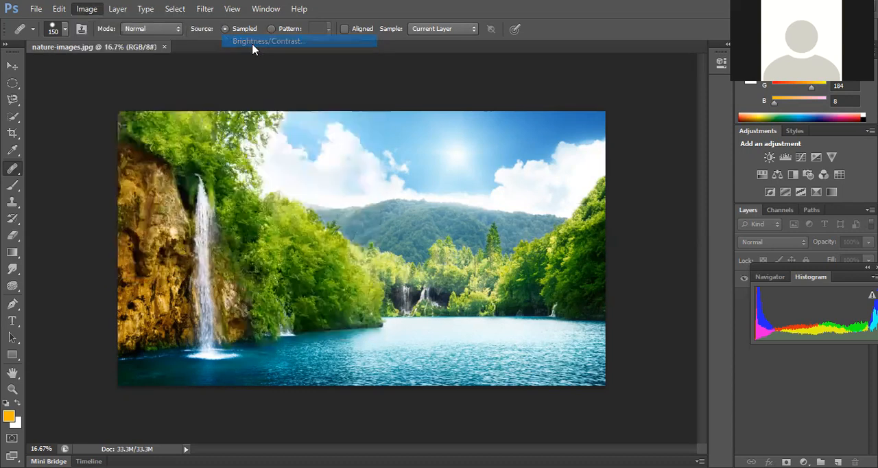
{"action": "left_click_drag", "start_coordinate": [536, 40], "coordinate": [589, 4]}
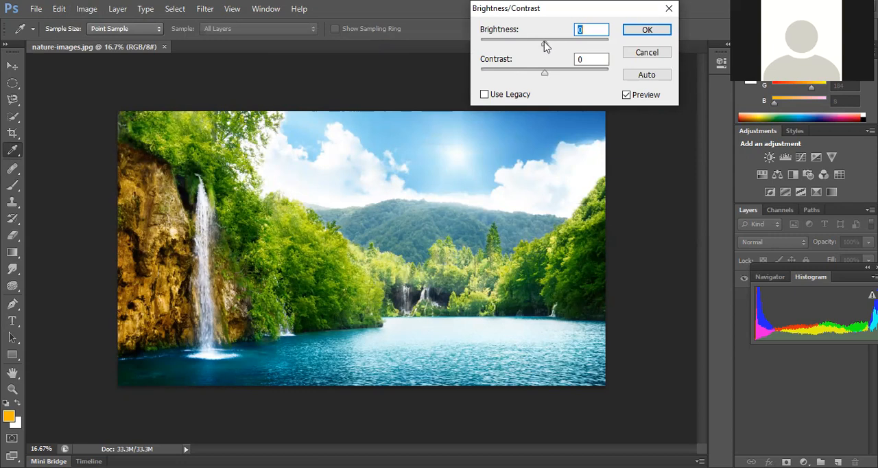
{"action": "mouse_move", "coordinate": [544, 42]}
{"action": "left_mouse_down"}
{"action": "mouse_move", "coordinate": [573, 47]}
{"action": "mouse_move", "coordinate": [496, 41]}
{"action": "mouse_move", "coordinate": [560, 40]}
{"action": "mouse_move", "coordinate": [543, 43]}
{"action": "left_mouse_up"}
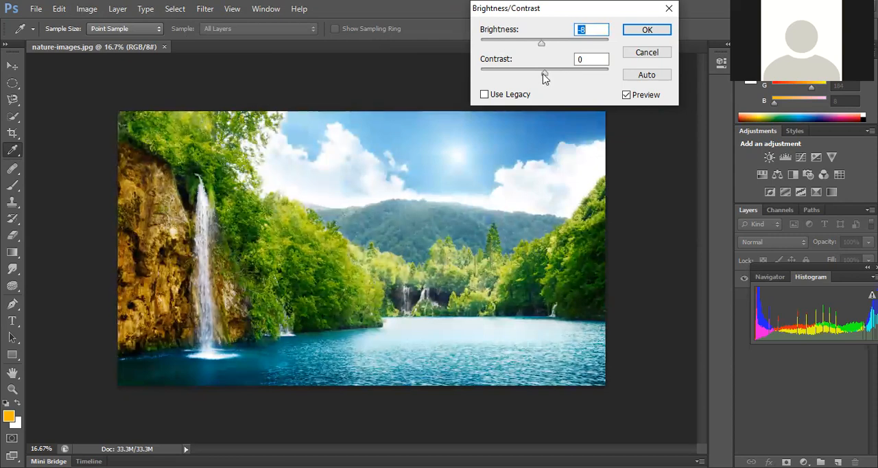
{"action": "mouse_move", "coordinate": [543, 74]}
{"action": "left_mouse_down"}
{"action": "mouse_move", "coordinate": [508, 74]}
{"action": "mouse_move", "coordinate": [614, 83]}
{"action": "mouse_move", "coordinate": [548, 78]}
{"action": "left_mouse_up"}
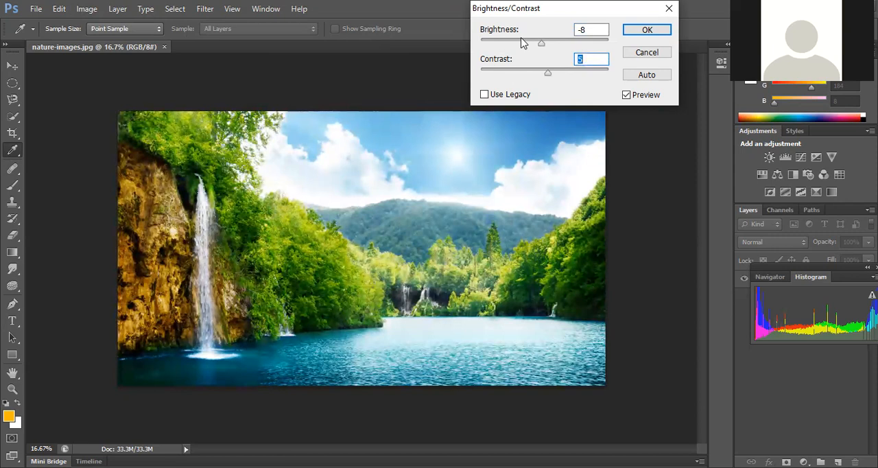
{"action": "left_click", "coordinate": [646, 31]}
{"action": "key", "text": "j"}
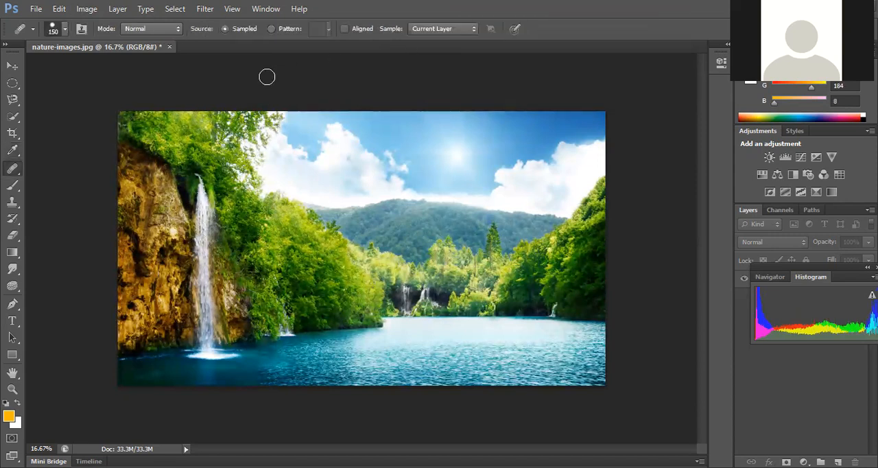
Step: Open a Levels adjustment on the RGB channel and set the input levels to 10, 0.96 and 255
{"action": "scroll", "coordinate": [266, 77], "scroll_direction": "up", "scroll_amount": 3}
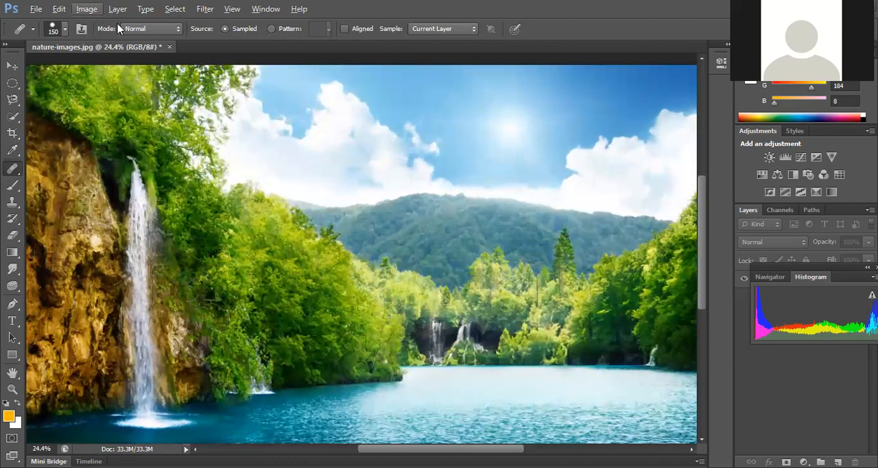
{"action": "left_click", "coordinate": [86, 9]}
{"action": "mouse_move", "coordinate": [105, 44]}
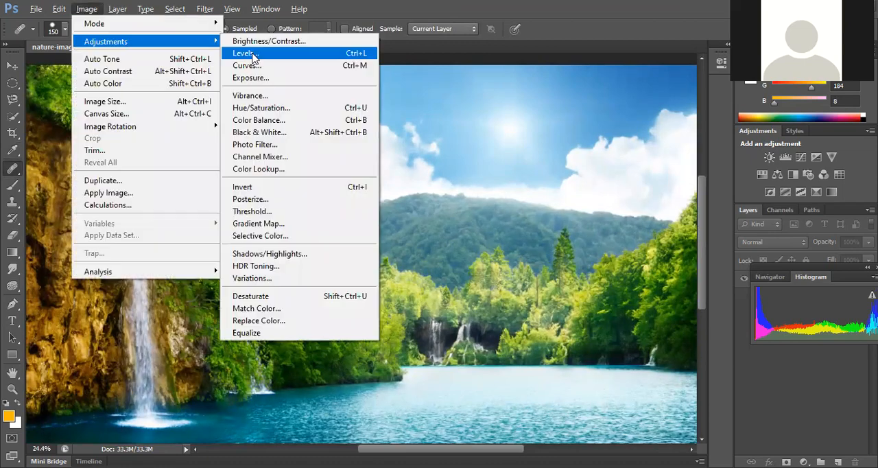
{"action": "left_click", "coordinate": [312, 53]}
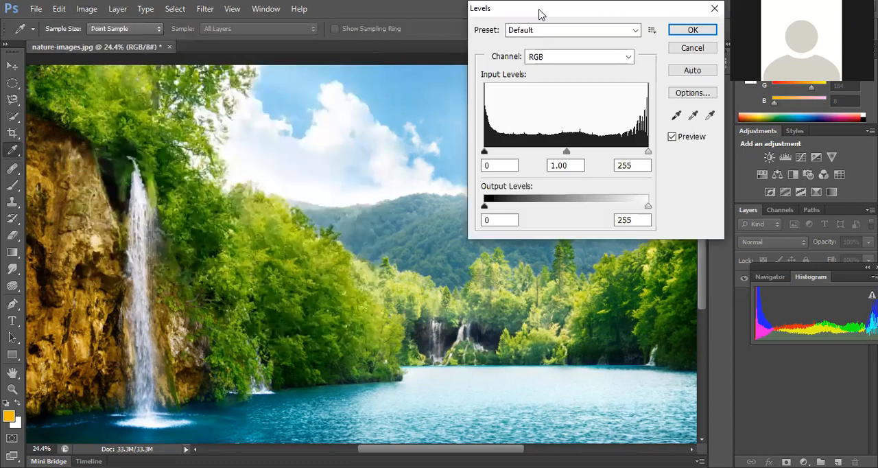
{"action": "left_click_drag", "start_coordinate": [541, 14], "coordinate": [626, 14]}
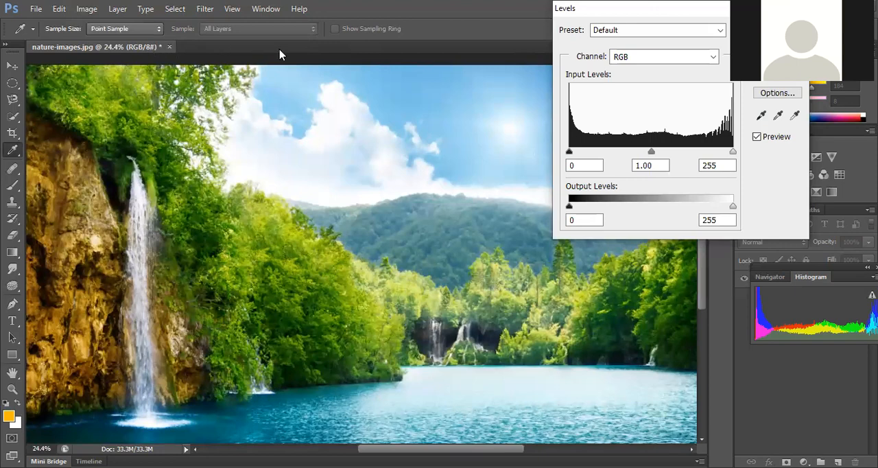
{"action": "mouse_move", "coordinate": [570, 151]}
{"action": "left_mouse_down"}
{"action": "mouse_move", "coordinate": [623, 154]}
{"action": "mouse_move", "coordinate": [569, 152]}
{"action": "left_mouse_up"}
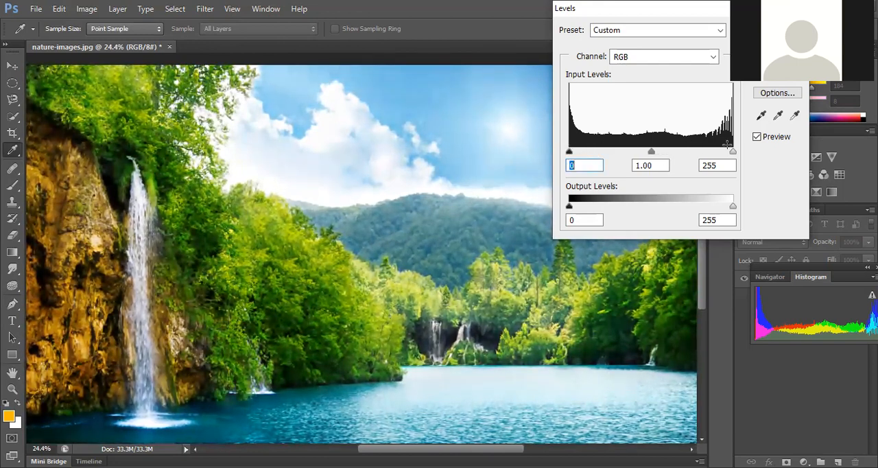
{"action": "mouse_move", "coordinate": [732, 152]}
{"action": "left_mouse_down"}
{"action": "mouse_move", "coordinate": [645, 150]}
{"action": "mouse_move", "coordinate": [735, 151]}
{"action": "left_mouse_up"}
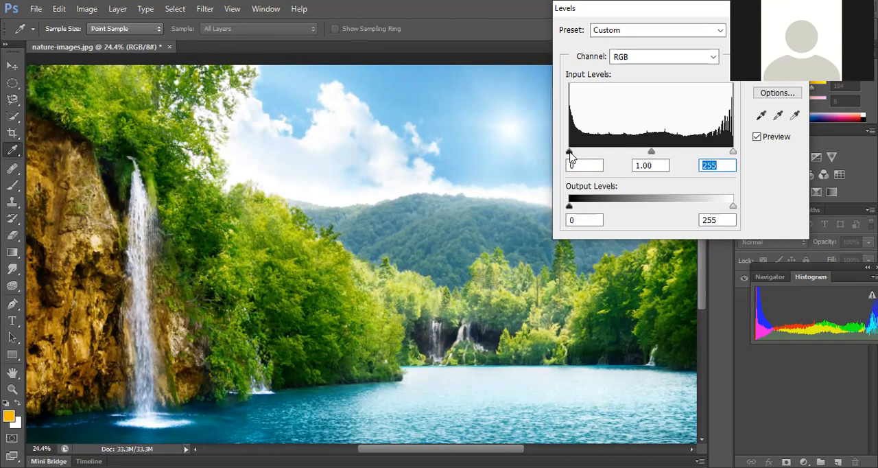
{"action": "mouse_move", "coordinate": [569, 151]}
{"action": "left_mouse_down"}
{"action": "mouse_move", "coordinate": [596, 153]}
{"action": "mouse_move", "coordinate": [575, 153]}
{"action": "left_mouse_up"}
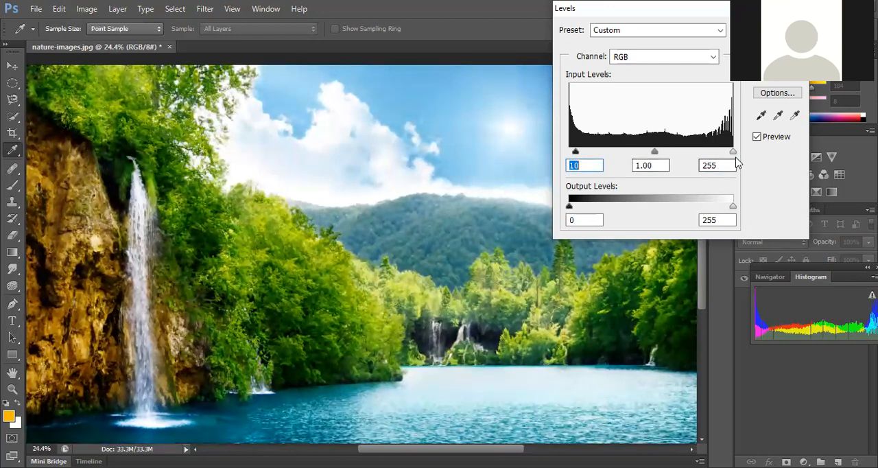
{"action": "mouse_move", "coordinate": [733, 152]}
{"action": "left_mouse_down"}
{"action": "mouse_move", "coordinate": [696, 156]}
{"action": "mouse_move", "coordinate": [732, 152]}
{"action": "left_mouse_up"}
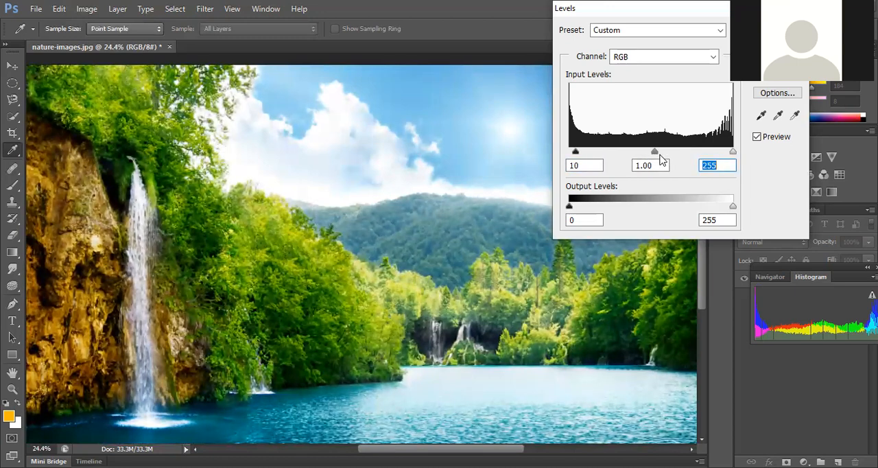
{"action": "mouse_move", "coordinate": [655, 156]}
{"action": "left_mouse_down"}
{"action": "mouse_move", "coordinate": [626, 154]}
{"action": "mouse_move", "coordinate": [681, 159]}
{"action": "mouse_move", "coordinate": [637, 154]}
{"action": "mouse_move", "coordinate": [665, 152]}
{"action": "mouse_move", "coordinate": [645, 152]}
{"action": "mouse_move", "coordinate": [656, 152]}
{"action": "left_mouse_up"}
{"action": "left_click", "coordinate": [663, 162]}
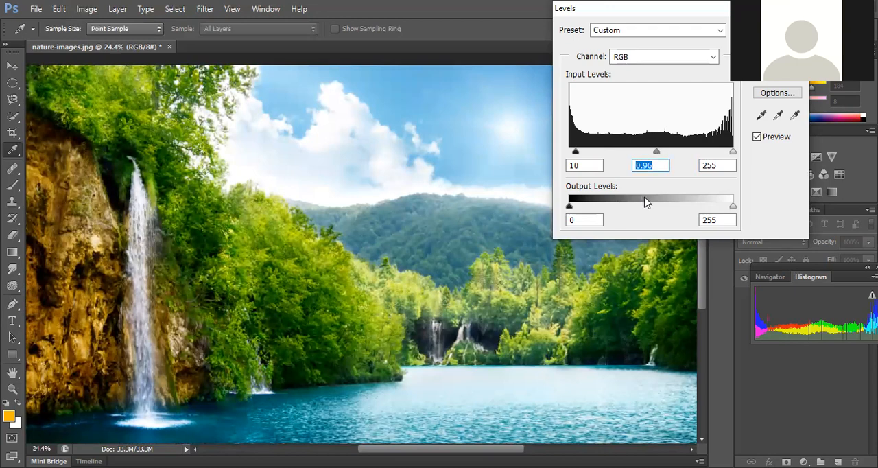
Step: Wash out the photo by setting the black output level to 208 and white to 255, and apply the Levels adjustment
{"action": "mouse_move", "coordinate": [732, 208]}
{"action": "left_mouse_down"}
{"action": "mouse_move", "coordinate": [594, 208]}
{"action": "mouse_move", "coordinate": [741, 206]}
{"action": "left_mouse_up"}
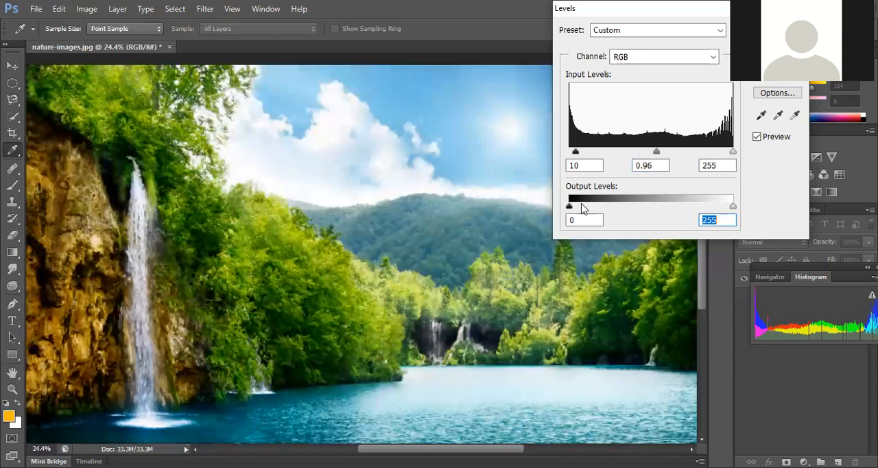
{"action": "left_click_drag", "start_coordinate": [570, 208], "coordinate": [702, 208]}
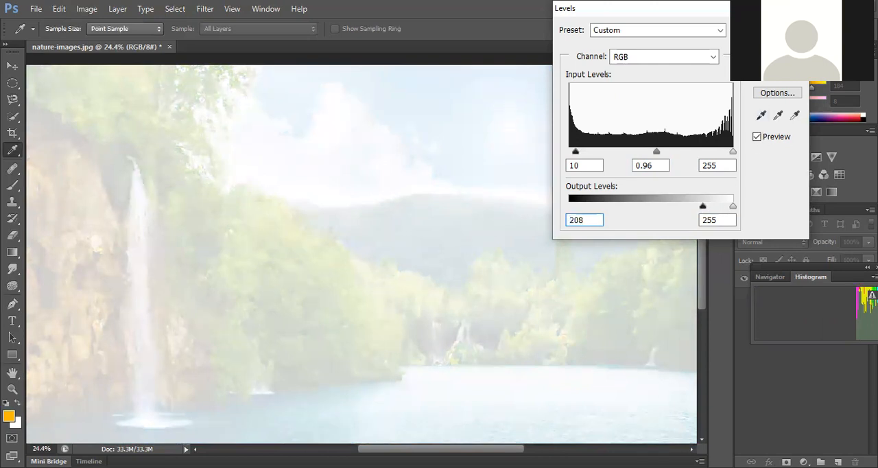
{"action": "key", "text": "Return"}
{"action": "key", "text": "j"}
Step: Begin a horizontal text line at the top of the waterfall with the font size set to 60 pt
{"action": "left_click", "coordinate": [13, 323]}
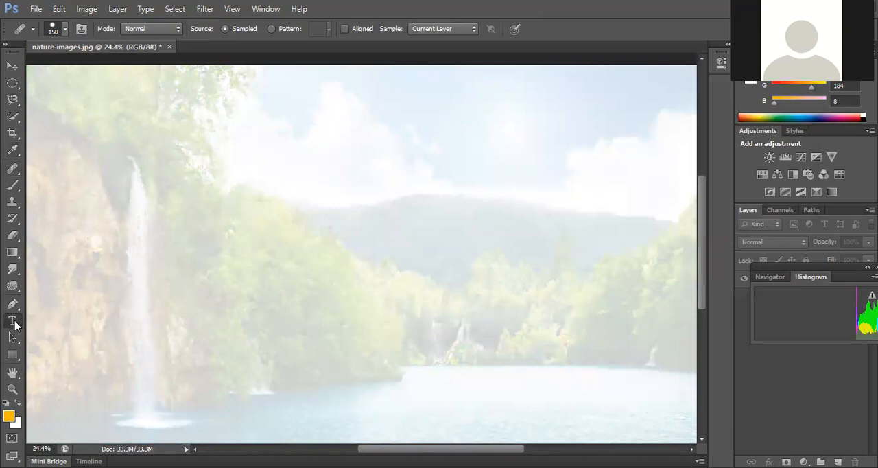
{"action": "right_click", "coordinate": [16, 325]}
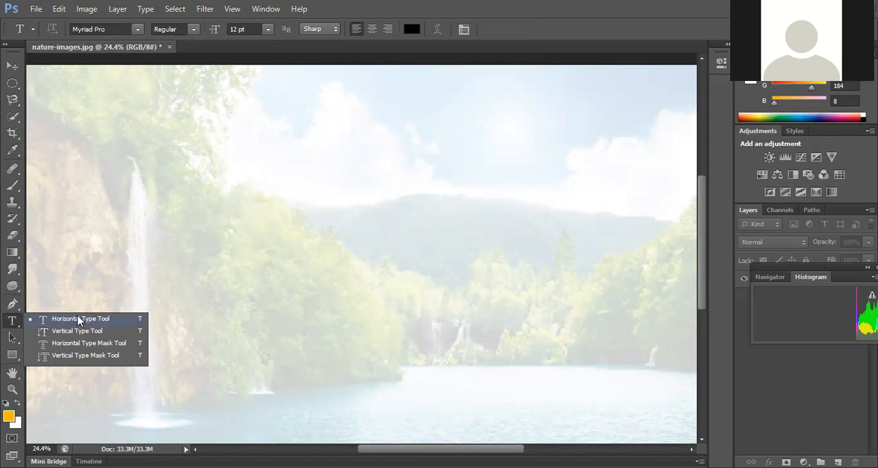
{"action": "left_click", "coordinate": [107, 166]}
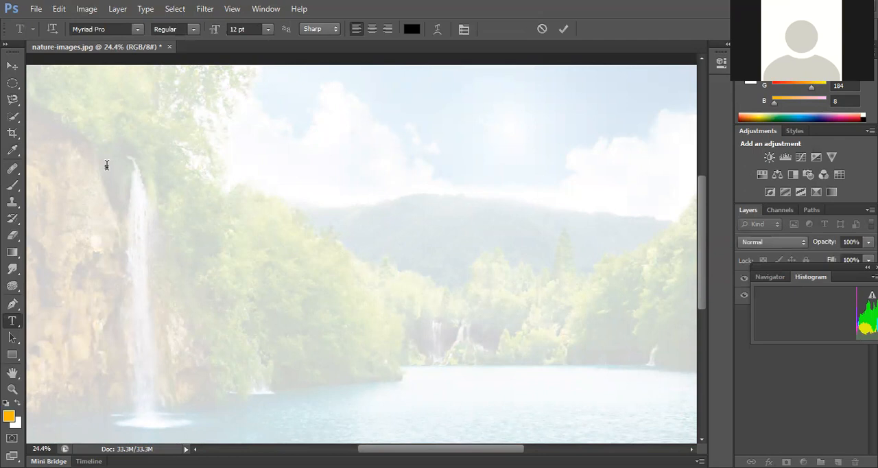
{"action": "key", "text": "ctrl+shift+period"}
{"action": "key", "text": "ctrl+shift+period"}
{"action": "key", "text": "ctrl+shift+period"}
{"action": "key", "text": "ctrl+shift+period"}
{"action": "left_click", "coordinate": [267, 29]}
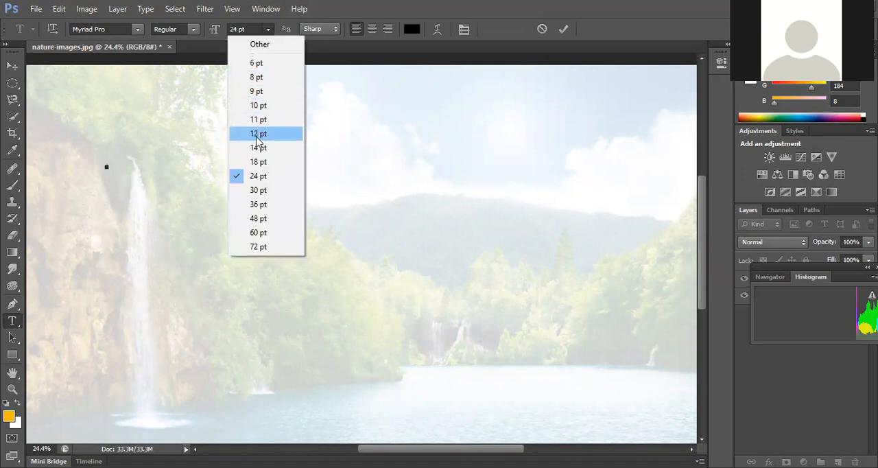
{"action": "left_click", "coordinate": [257, 232]}
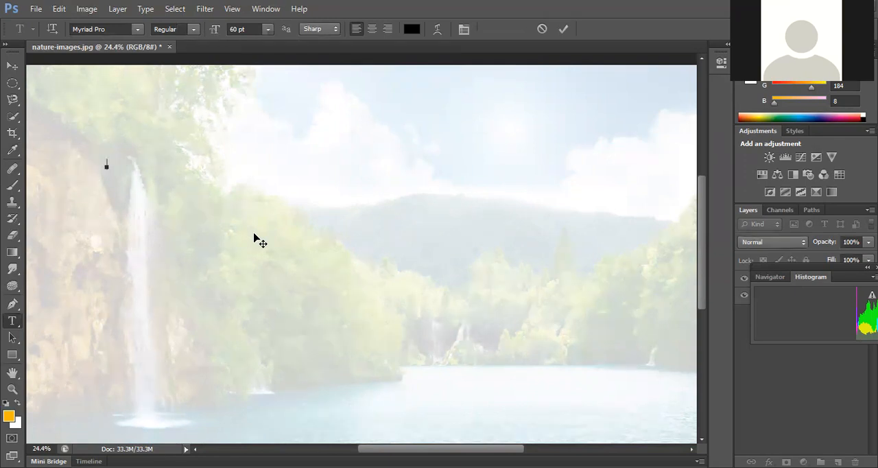
Step: Enter the text "WELCOME AT MY HOME" on the new text line
{"action": "type", "text": "WELCOM AT"}
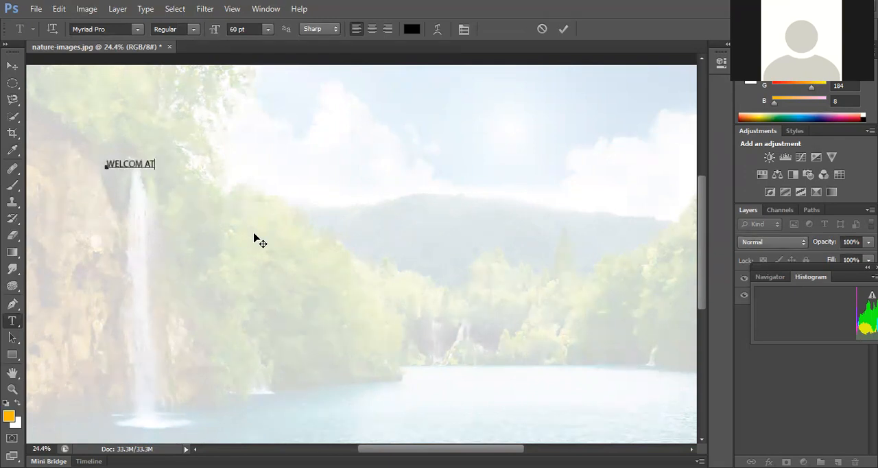
{"action": "key", "text": "BackSpace"}
{"action": "key", "text": "BackSpace"}
{"action": "type", "text": "E AT MY HOME"}
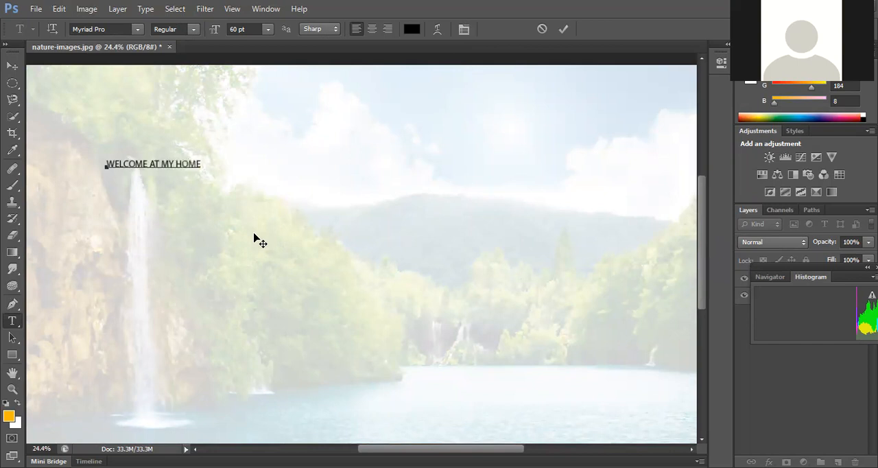
Step: Enlarge the whole "WELCOME AT MY HOME" text to 118 pt and commit the text edit
{"action": "key", "text": "ctrl+a"}
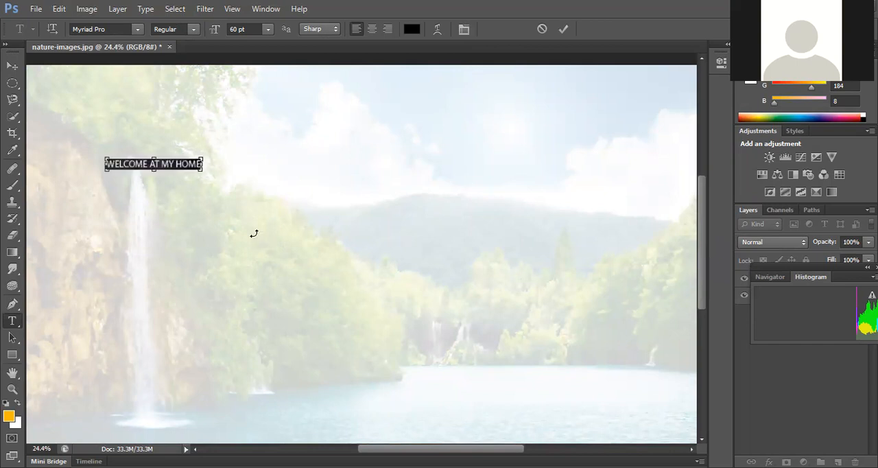
{"action": "key", "text": "ctrl+shift+period"}
{"action": "key", "text": "ctrl+shift+period"}
{"action": "key", "text": "ctrl+shift+period"}
{"action": "key", "text": "ctrl+shift+period"}
{"action": "key", "text": "ctrl+shift+period"}
{"action": "key", "text": "ctrl+shift+period"}
{"action": "key", "text": "ctrl+shift+period"}
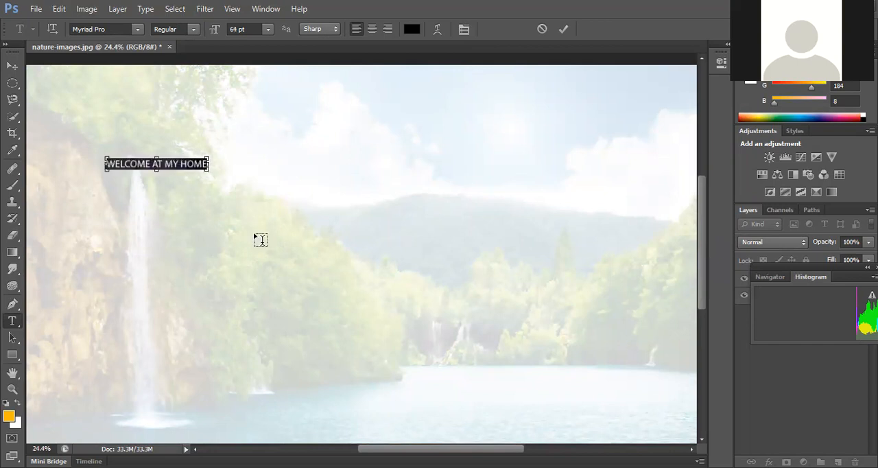
{"action": "key", "text": "ctrl+shift+period"}
{"action": "key", "text": "ctrl+shift+period"}
{"action": "key", "text": "ctrl+shift+period"}
{"action": "key", "text": "ctrl+shift+period"}
{"action": "key", "text": "ctrl+shift+period"}
{"action": "key", "text": "ctrl+shift+period"}
{"action": "key", "text": "ctrl+shift+period"}
{"action": "key", "text": "ctrl+shift+period"}
{"action": "key", "text": "ctrl+shift+period"}
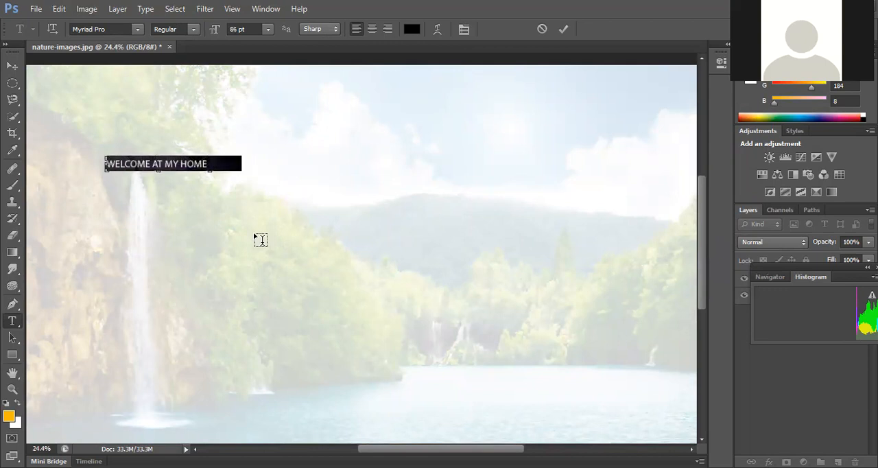
{"action": "key", "text": "ctrl+shift+period"}
{"action": "key", "text": "ctrl+shift+period"}
{"action": "key", "text": "ctrl+shift+period"}
{"action": "key", "text": "ctrl+shift+period"}
{"action": "key", "text": "ctrl+shift+period"}
{"action": "key", "text": "ctrl+shift+period"}
{"action": "key", "text": "ctrl+shift+period"}
{"action": "key", "text": "ctrl+shift+period"}
{"action": "key", "text": "ctrl+shift+period"}
{"action": "key", "text": "ctrl+shift+period"}
{"action": "key", "text": "ctrl+shift+period"}
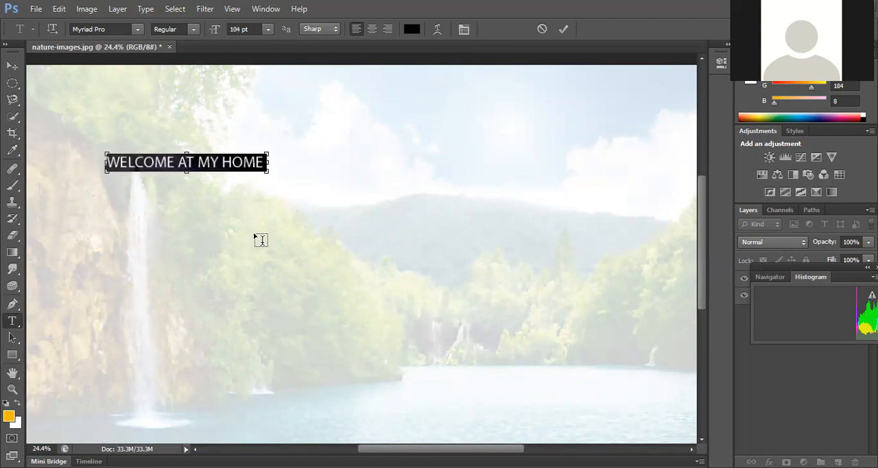
{"action": "key", "text": "ctrl+shift+period"}
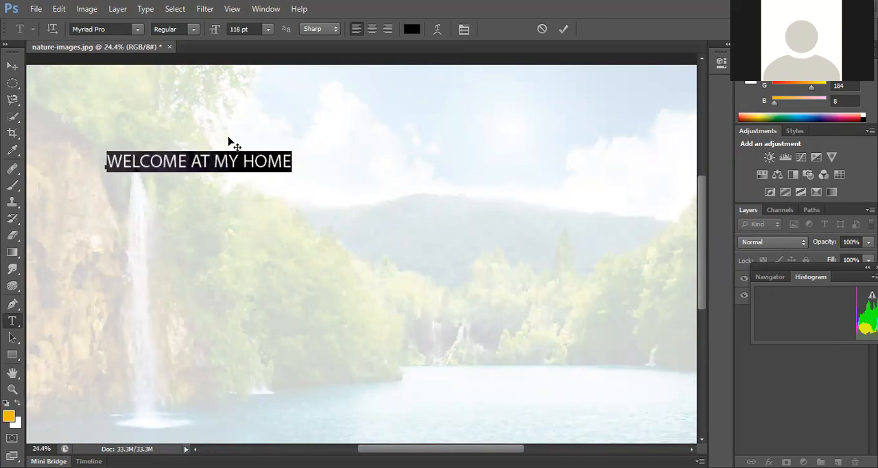
{"action": "left_click", "coordinate": [563, 29]}
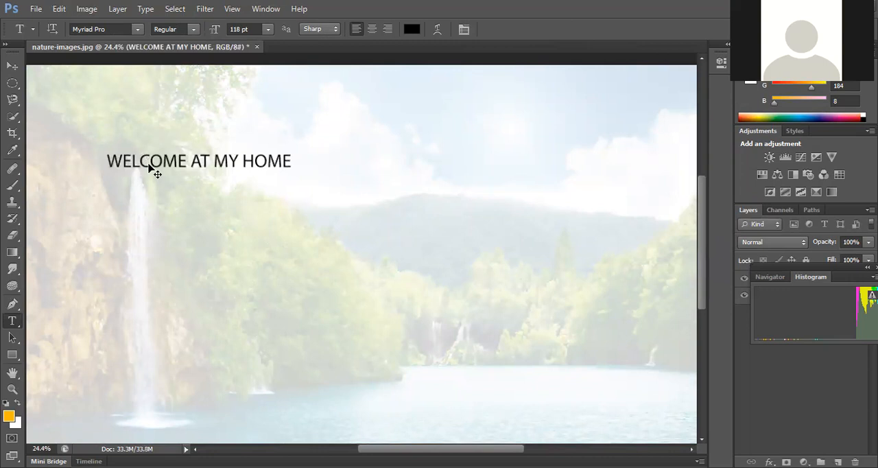
Step: Free-transform the text to about 237% width and 253% height, and move it to about X 2114 px, Y 666 px
{"action": "key", "text": "ctrl+t"}
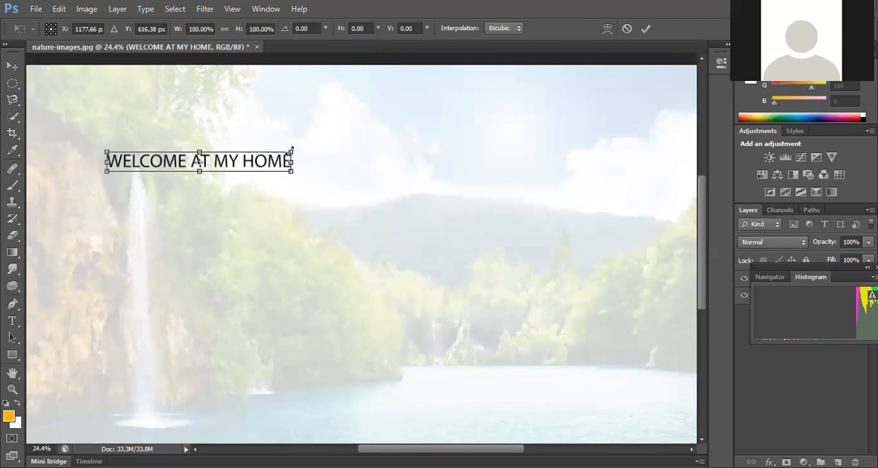
{"action": "left_click_drag", "start_coordinate": [290, 148], "coordinate": [294, 149]}
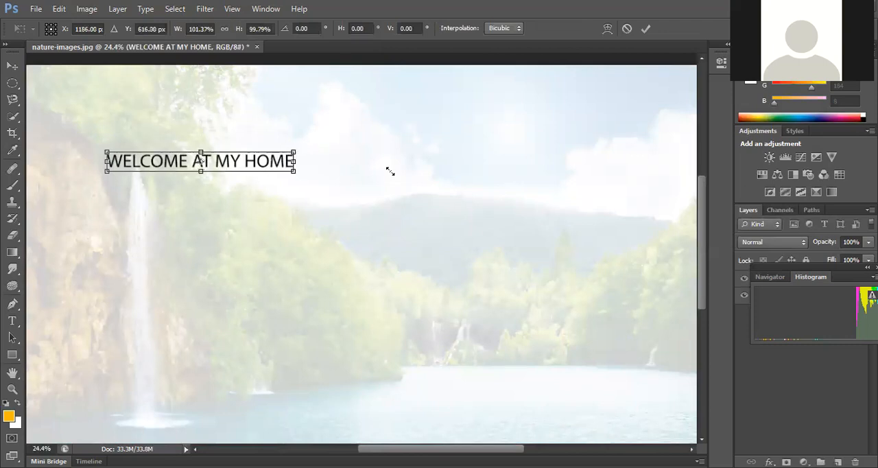
{"action": "left_click_drag", "start_coordinate": [522, 176], "coordinate": [546, 175]}
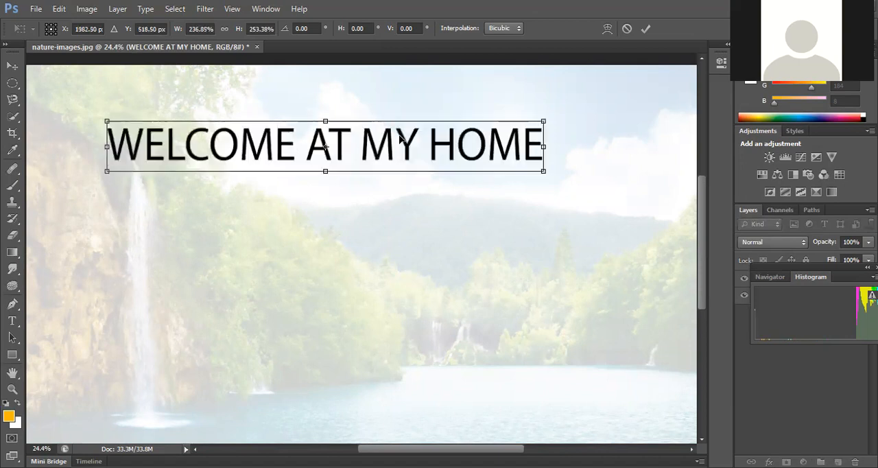
{"action": "left_click_drag", "start_coordinate": [403, 147], "coordinate": [424, 170]}
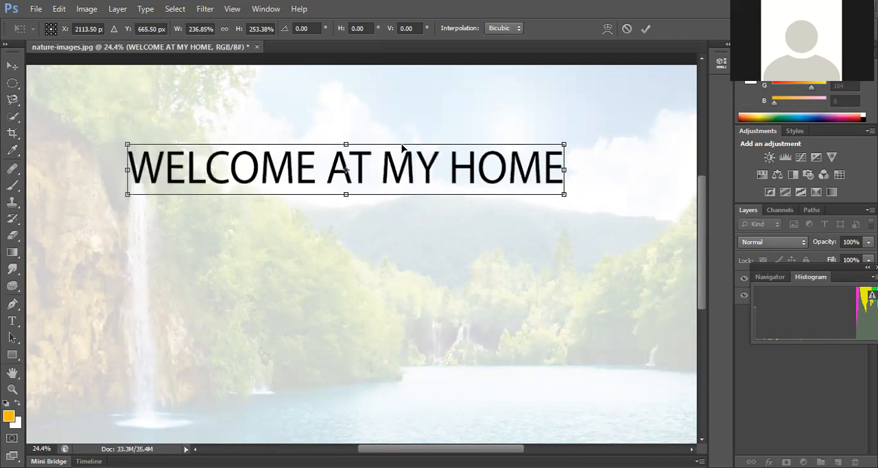
Step: Warp the "WELCOME AT MY HOME" text with the Arc style at a 36% bend
{"action": "left_click", "coordinate": [606, 29]}
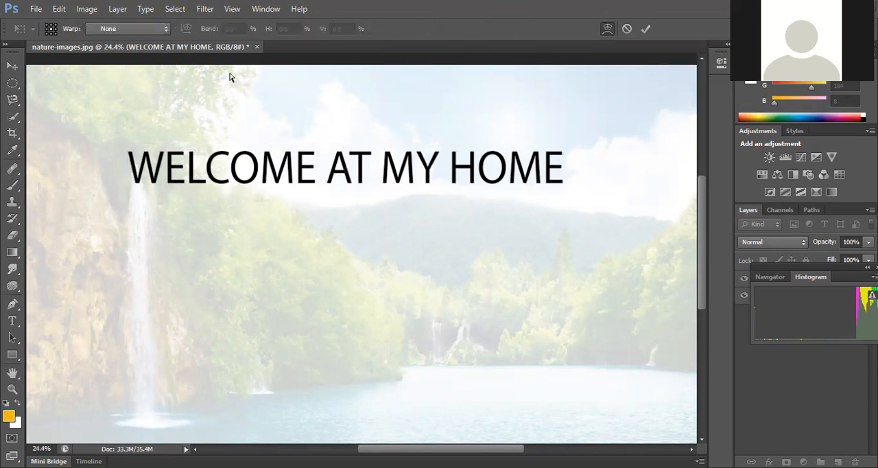
{"action": "left_click", "coordinate": [132, 29]}
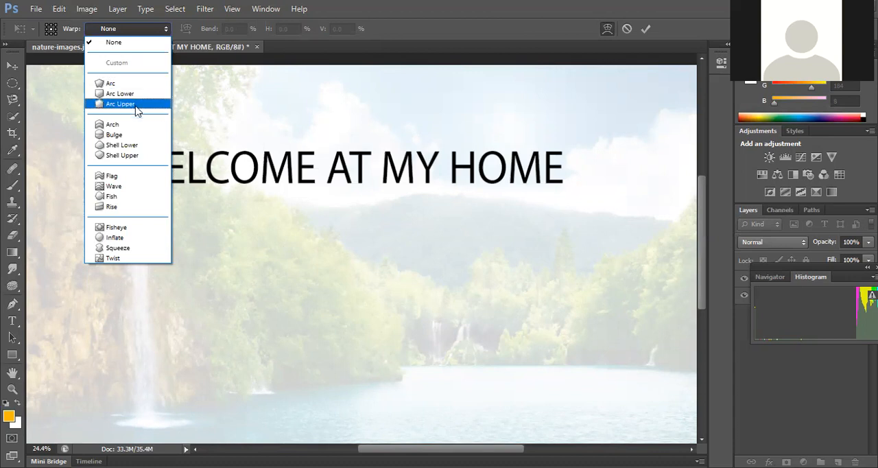
{"action": "left_click", "coordinate": [129, 83]}
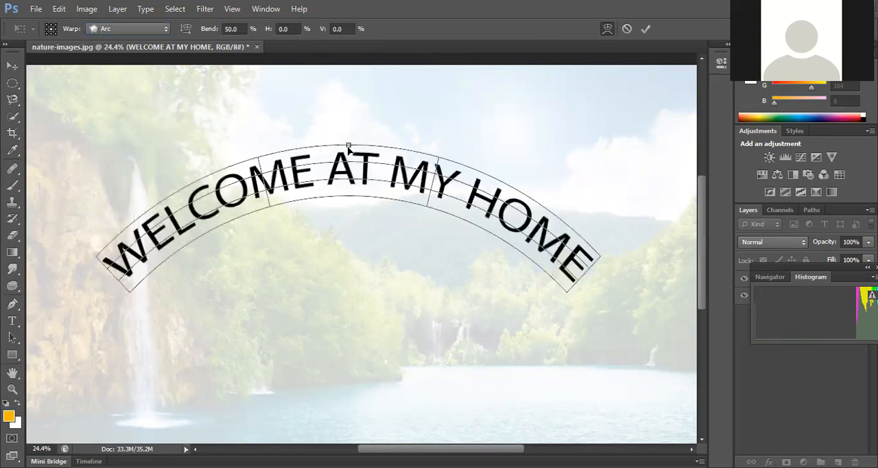
{"action": "left_click_drag", "start_coordinate": [350, 148], "coordinate": [348, 175]}
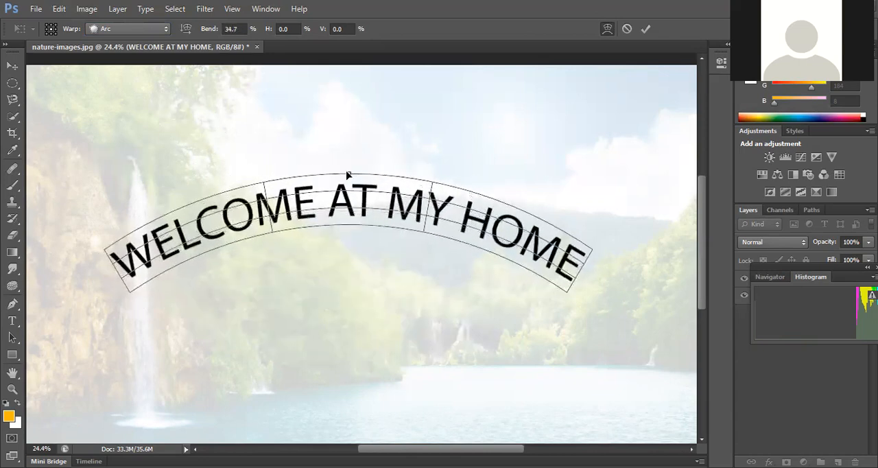
Step: Try the Flag warp style on the title text with the bend at 100%
{"action": "left_click", "coordinate": [153, 33]}
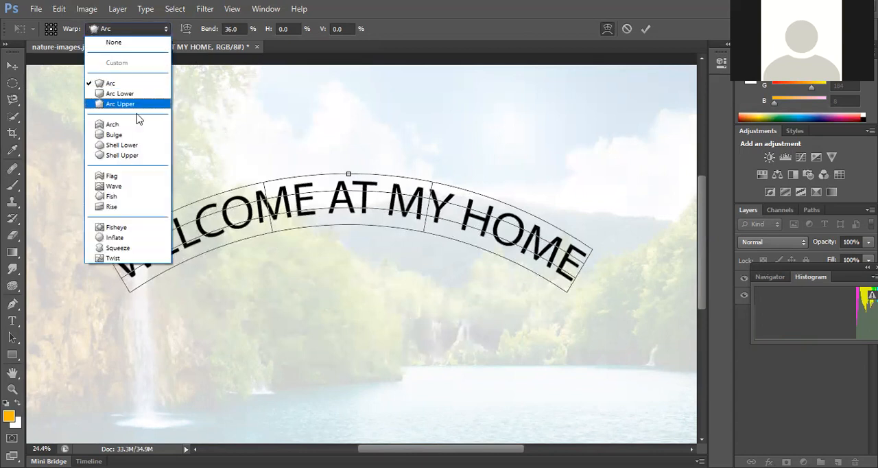
{"action": "left_click", "coordinate": [123, 177]}
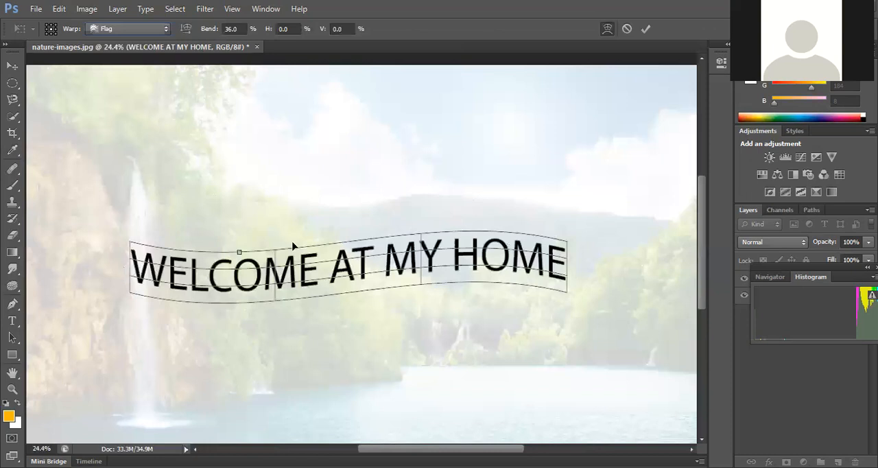
{"action": "left_click_drag", "start_coordinate": [239, 254], "coordinate": [242, 291]}
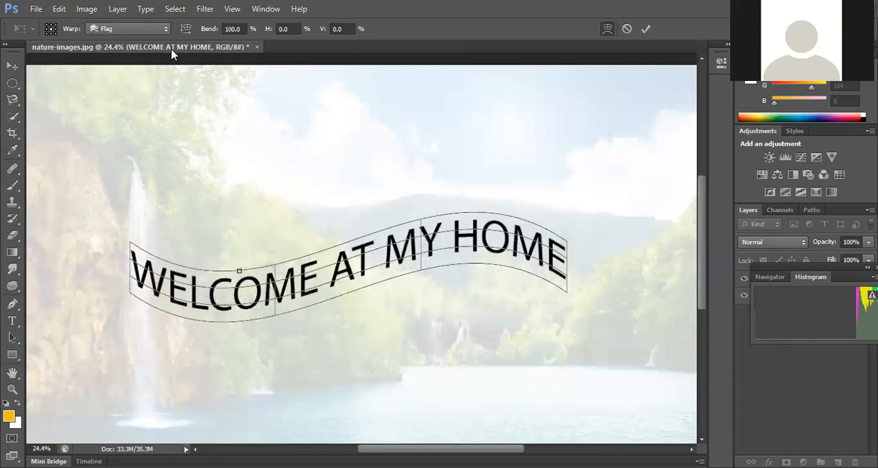
Step: Switch the title's warp style to Wave and move the warped text slightly up over the hills
{"action": "left_click", "coordinate": [161, 29]}
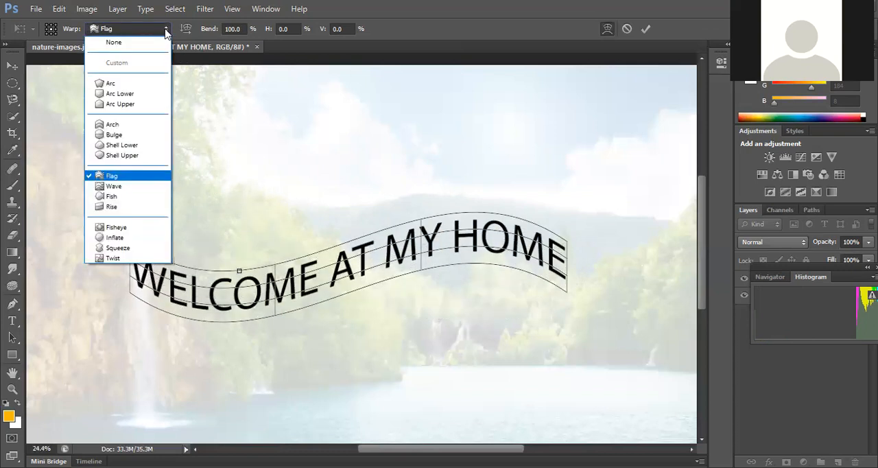
{"action": "left_click", "coordinate": [139, 190]}
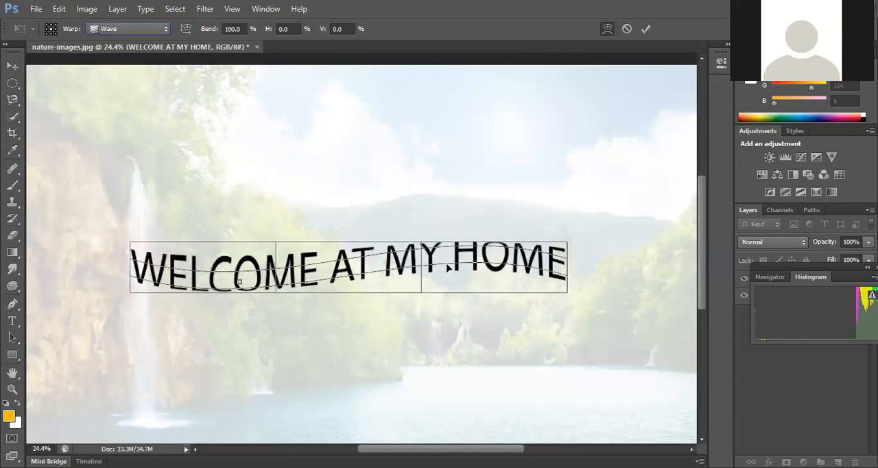
{"action": "left_click_drag", "start_coordinate": [421, 243], "coordinate": [427, 206]}
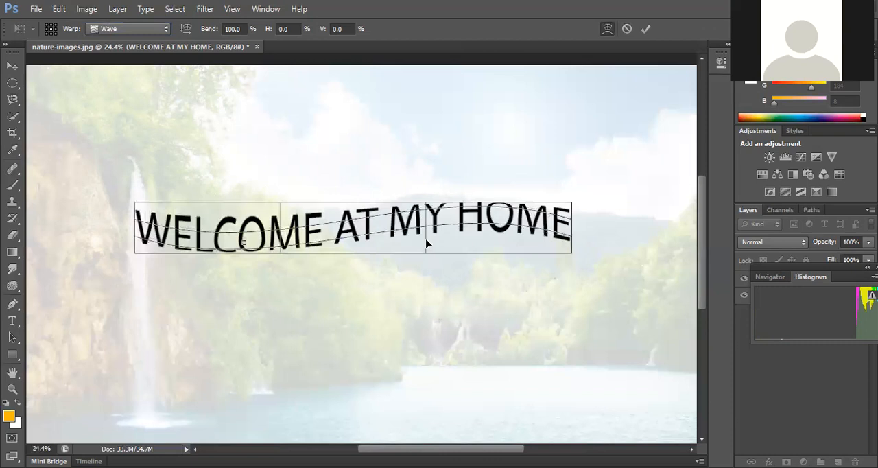
{"action": "left_click_drag", "start_coordinate": [426, 239], "coordinate": [318, 231]}
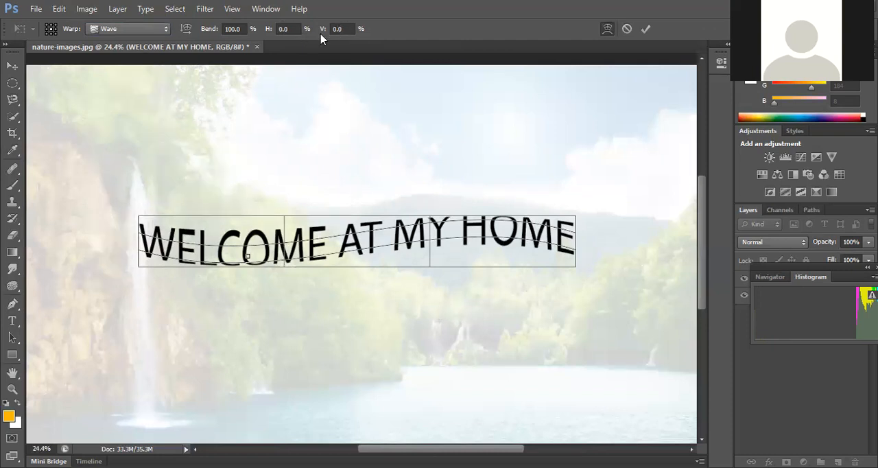
Step: Change the title's warp style to Twist, reduce the bend to 3.5%, and leave the transform with the warp applied
{"action": "left_click", "coordinate": [163, 29]}
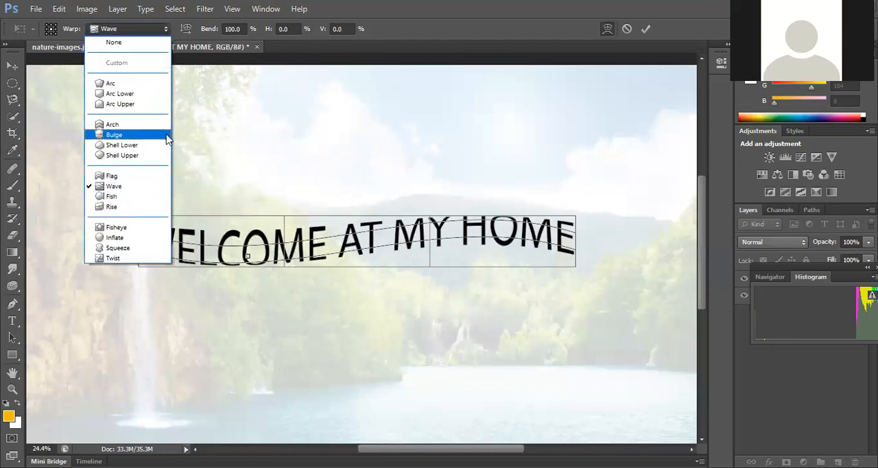
{"action": "left_click", "coordinate": [113, 259]}
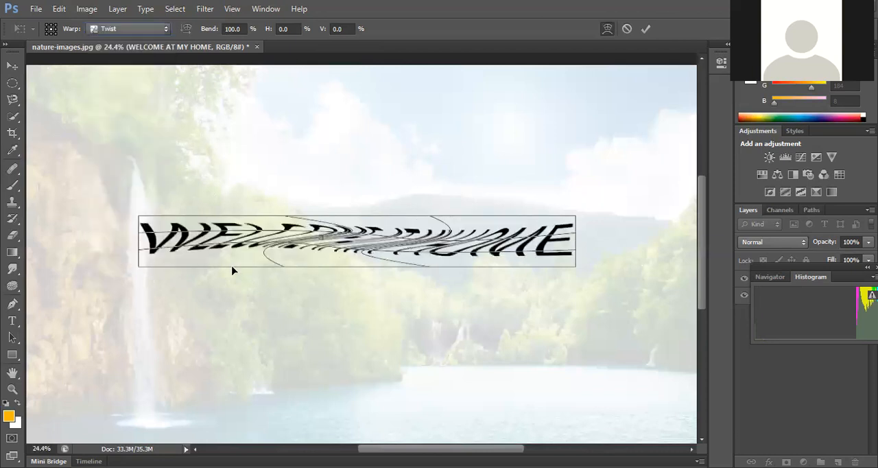
{"action": "left_click_drag", "start_coordinate": [318, 242], "coordinate": [270, 242]}
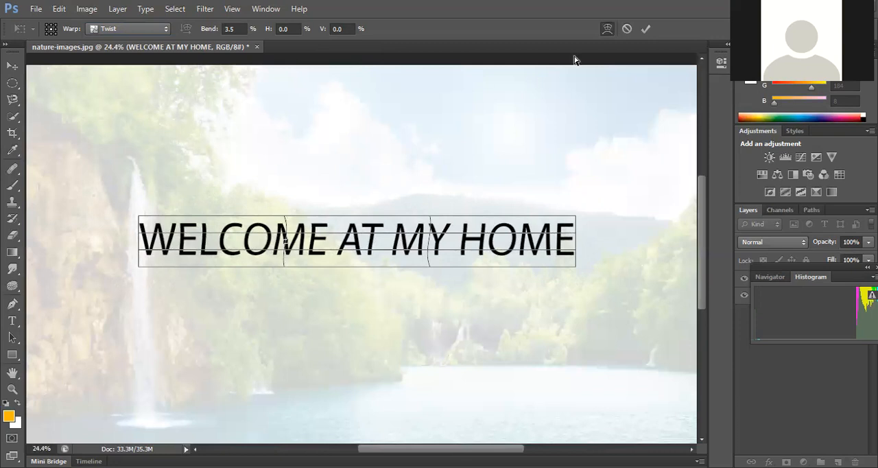
{"action": "left_click", "coordinate": [629, 29]}
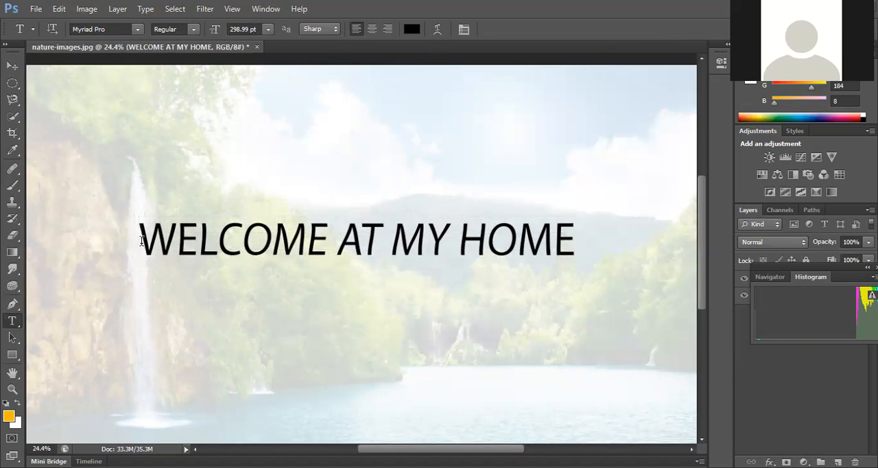
Step: Recolour the whole "WELCOME AT MY HOME" text to red f60c0c and commit the text edit
{"action": "left_click_drag", "start_coordinate": [140, 240], "coordinate": [591, 242]}
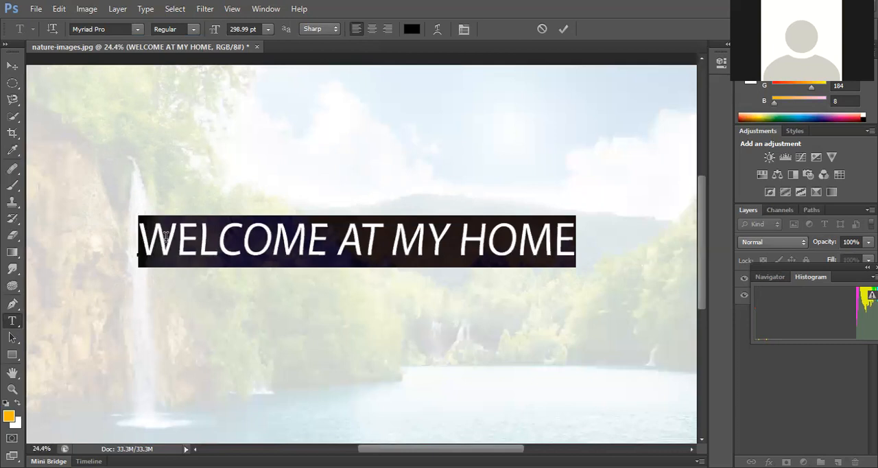
{"action": "left_click", "coordinate": [411, 33]}
{"action": "left_click", "coordinate": [409, 119]}
{"action": "left_click", "coordinate": [421, 121]}
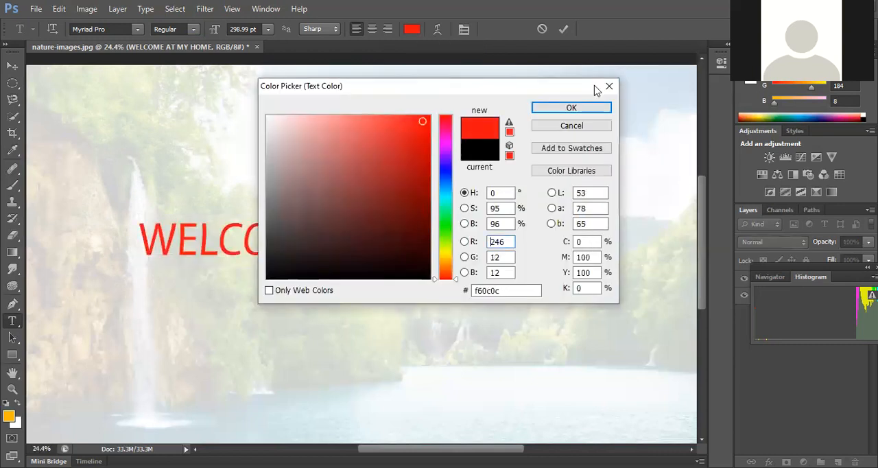
{"action": "left_click_drag", "start_coordinate": [594, 86], "coordinate": [665, 76]}
{"action": "left_click", "coordinate": [615, 102]}
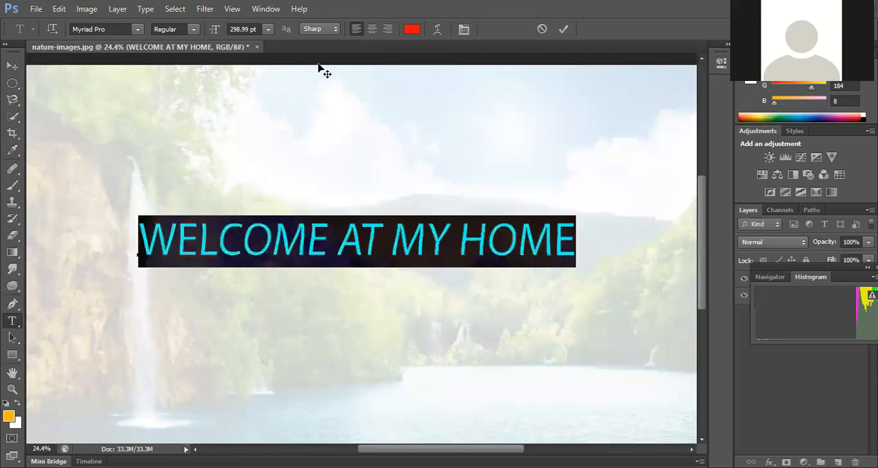
{"action": "left_click", "coordinate": [563, 29]}
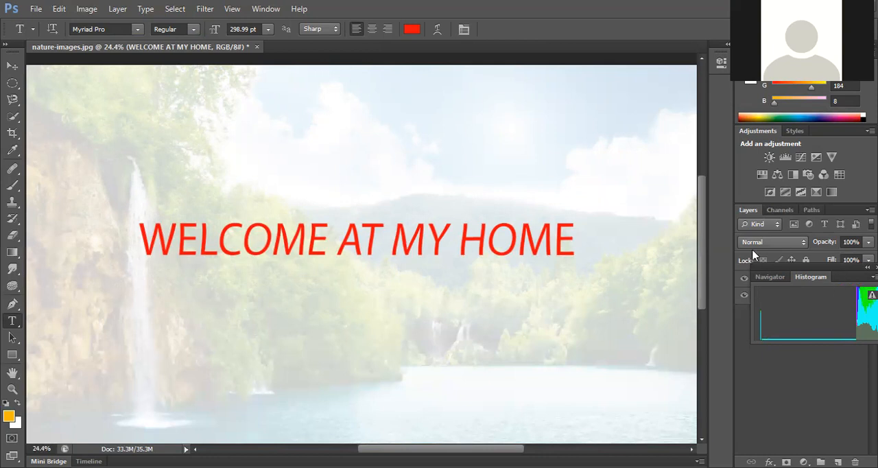
Step: Move the histogram off the layer list and add a Drop Shadow to the title layer, comparing the text with and without it
{"action": "left_click_drag", "start_coordinate": [762, 266], "coordinate": [562, 349]}
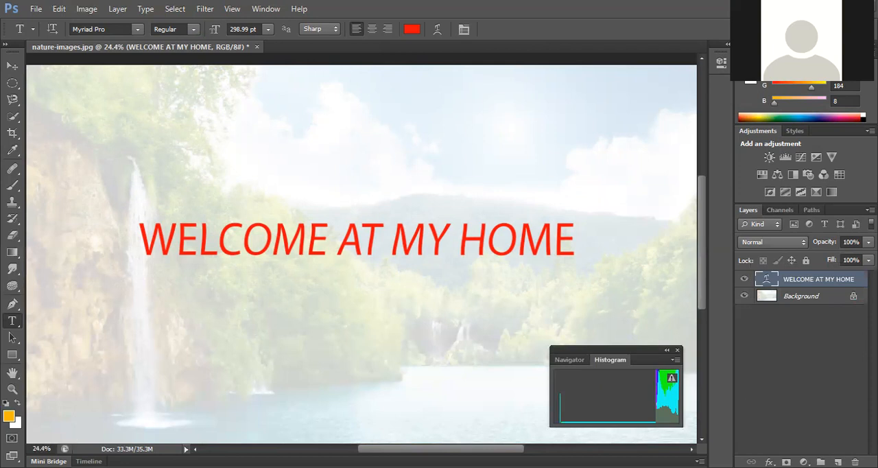
{"action": "left_click", "coordinate": [768, 462]}
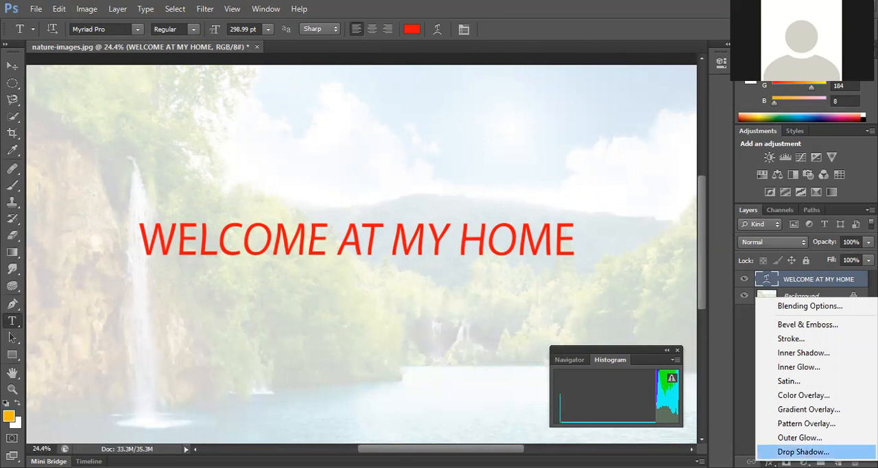
{"action": "left_click", "coordinate": [803, 451]}
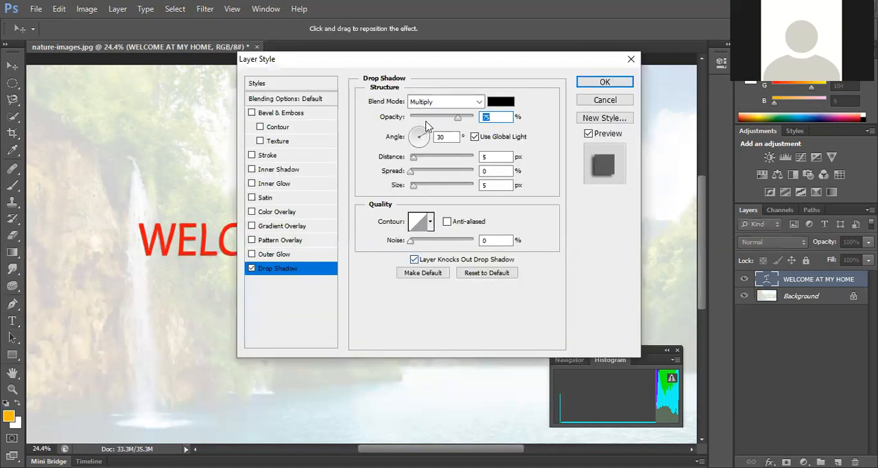
{"action": "left_click_drag", "start_coordinate": [446, 66], "coordinate": [580, 12]}
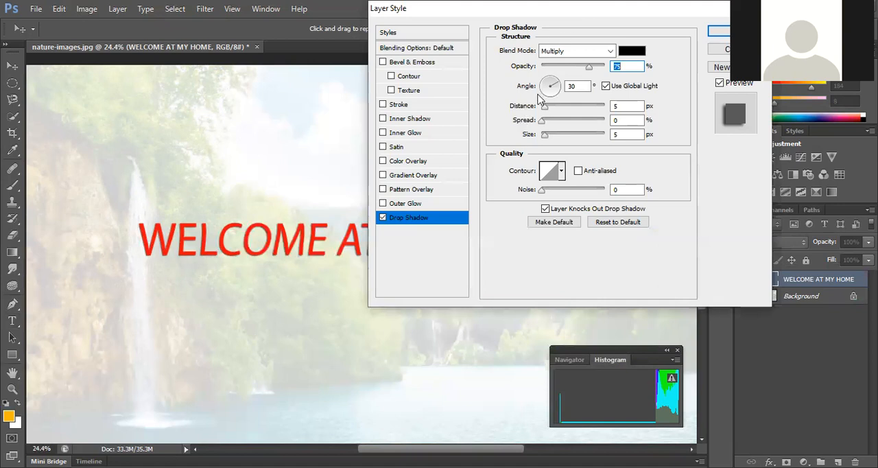
{"action": "left_click_drag", "start_coordinate": [574, 16], "coordinate": [649, 16]}
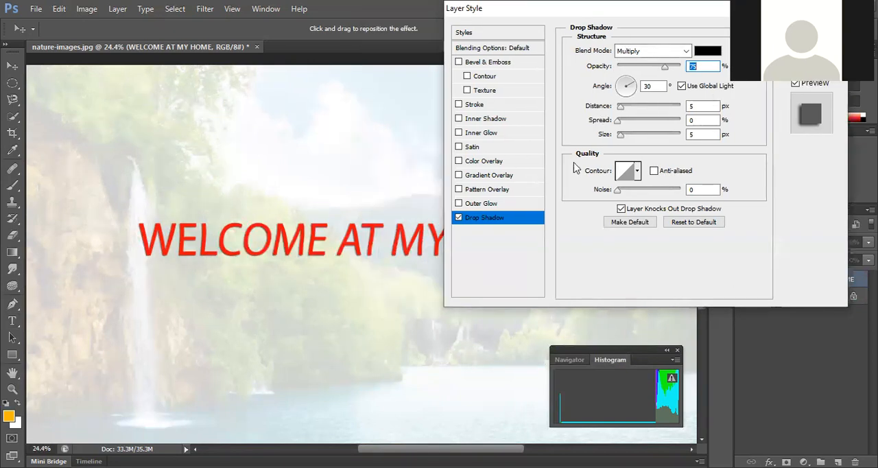
{"action": "left_click", "coordinate": [458, 218]}
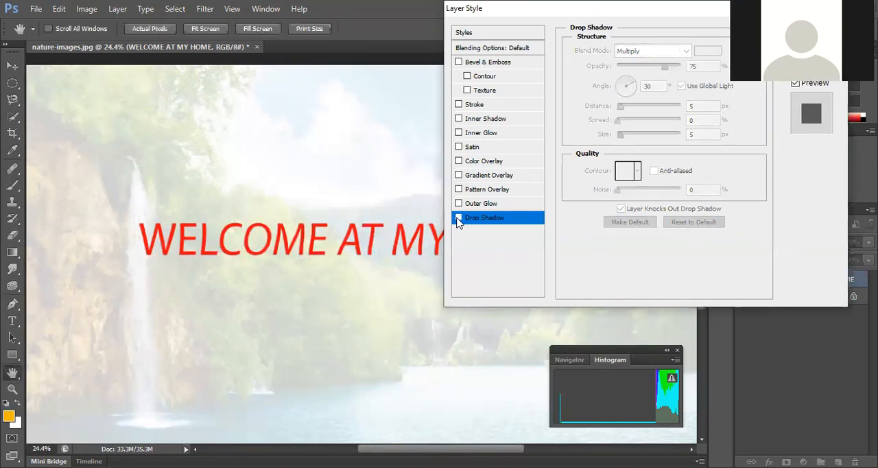
{"action": "left_click", "coordinate": [458, 217]}
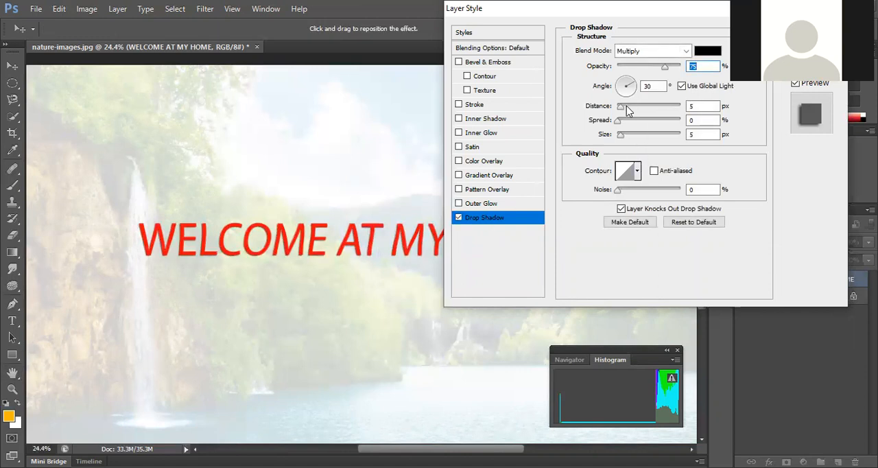
Step: Set the title's drop shadow distance to 19 px, spread to 40% and size to 24 px
{"action": "mouse_move", "coordinate": [620, 108]}
{"action": "left_mouse_down"}
{"action": "mouse_move", "coordinate": [640, 110]}
{"action": "mouse_move", "coordinate": [630, 113]}
{"action": "left_mouse_up"}
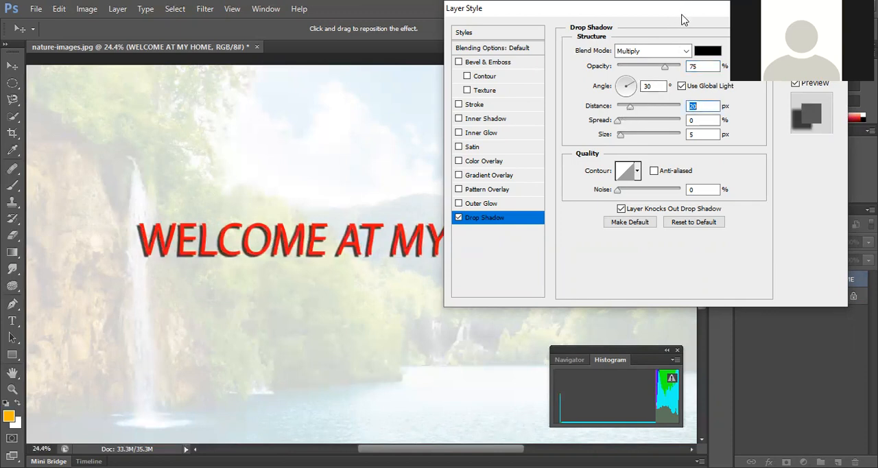
{"action": "left_click_drag", "start_coordinate": [683, 19], "coordinate": [831, 53]}
{"action": "left_click_drag", "start_coordinate": [779, 147], "coordinate": [793, 159]}
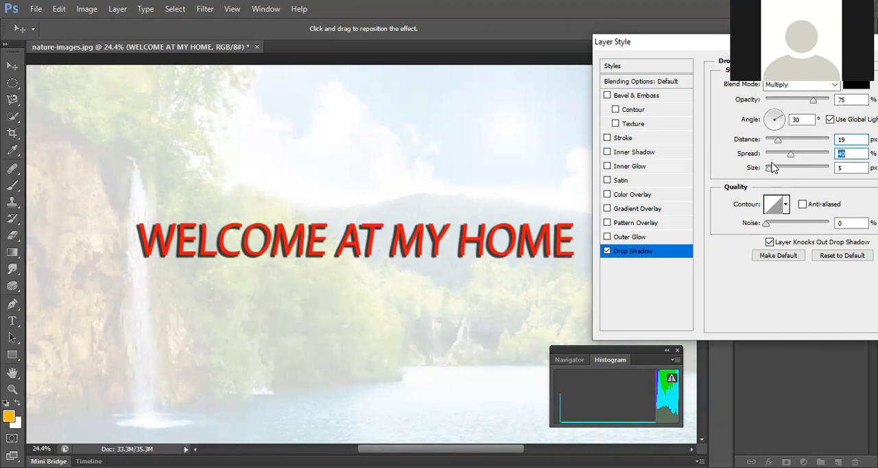
{"action": "left_click_drag", "start_coordinate": [771, 168], "coordinate": [775, 171]}
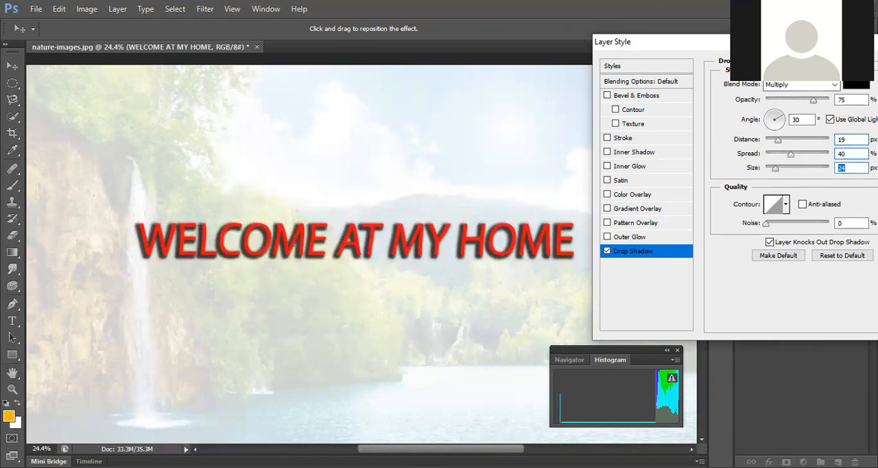
Step: Apply the U-shaped inverted-cone contour preset to the title's drop shadow
{"action": "left_click_drag", "start_coordinate": [758, 42], "coordinate": [677, 24]}
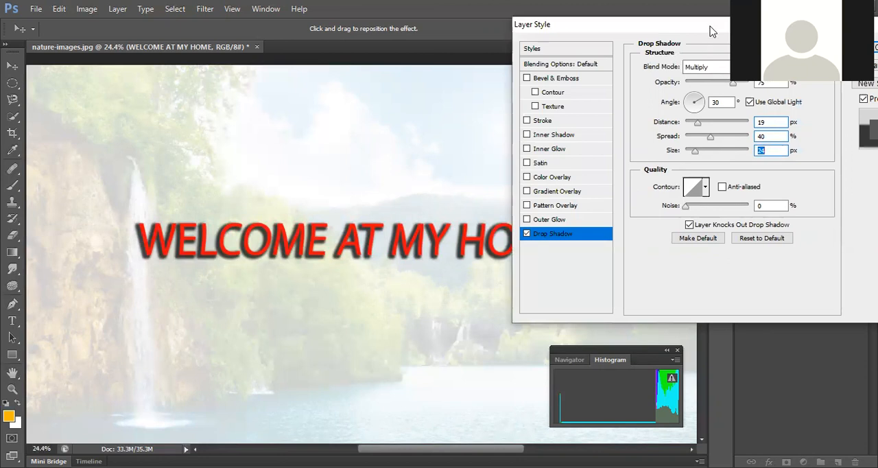
{"action": "left_click_drag", "start_coordinate": [712, 36], "coordinate": [705, 76]}
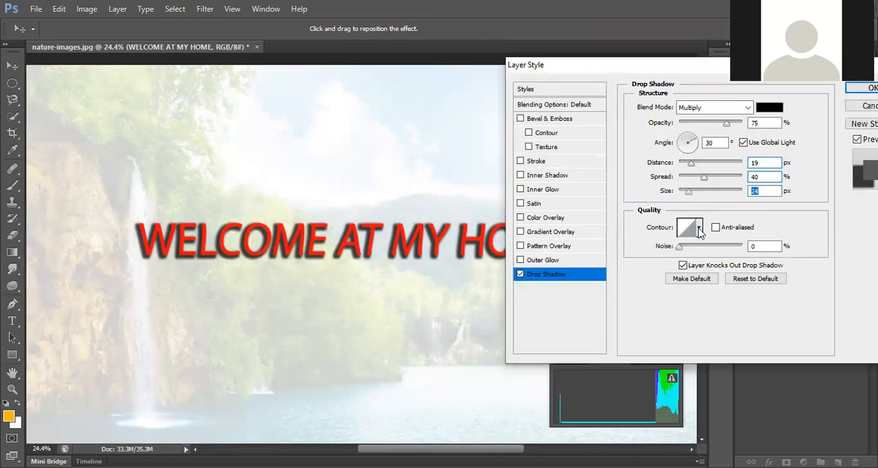
{"action": "left_click", "coordinate": [698, 229]}
{"action": "left_click", "coordinate": [671, 257]}
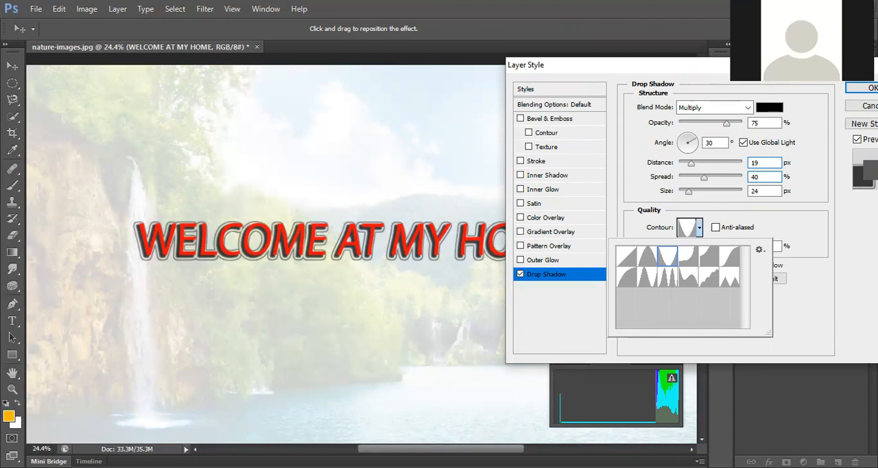
Step: Set the title's drop shadow colour to bright red f42121
{"action": "left_click_drag", "start_coordinate": [668, 65], "coordinate": [629, 43]}
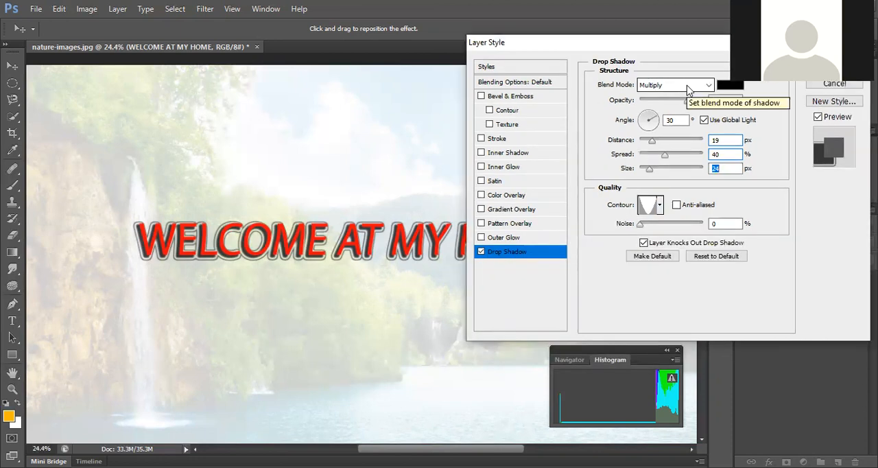
{"action": "left_click", "coordinate": [725, 85]}
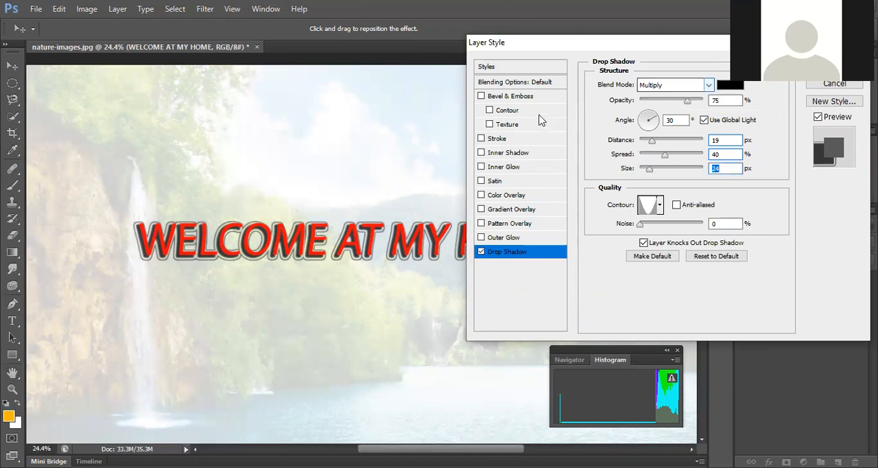
{"action": "left_click", "coordinate": [478, 122]}
{"action": "left_click", "coordinate": [439, 126]}
{"action": "left_click", "coordinate": [421, 125]}
{"action": "left_click", "coordinate": [384, 124]}
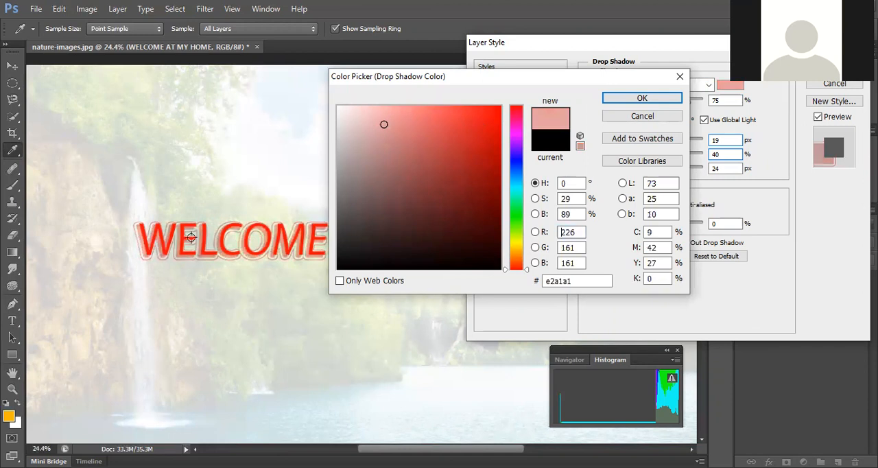
{"action": "left_click", "coordinate": [476, 112]}
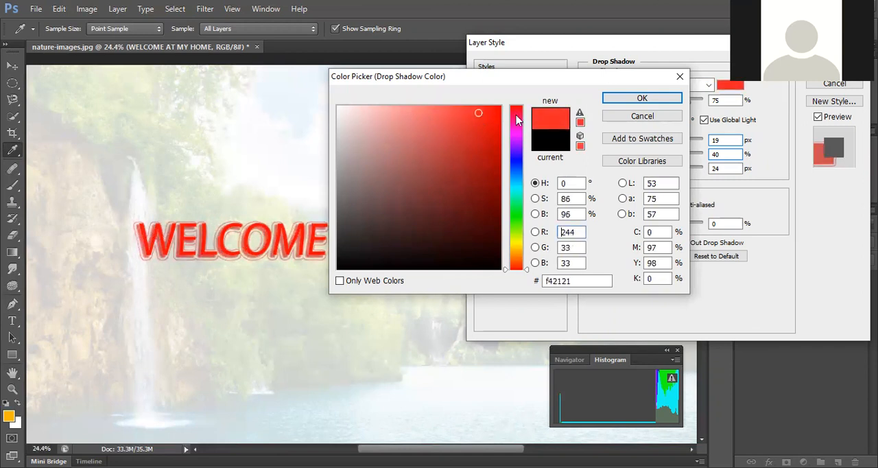
{"action": "left_click", "coordinate": [629, 100]}
Step: Try the Color Dodge blend mode on the title's drop shadow, and return it to Multiply
{"action": "left_click", "coordinate": [677, 87]}
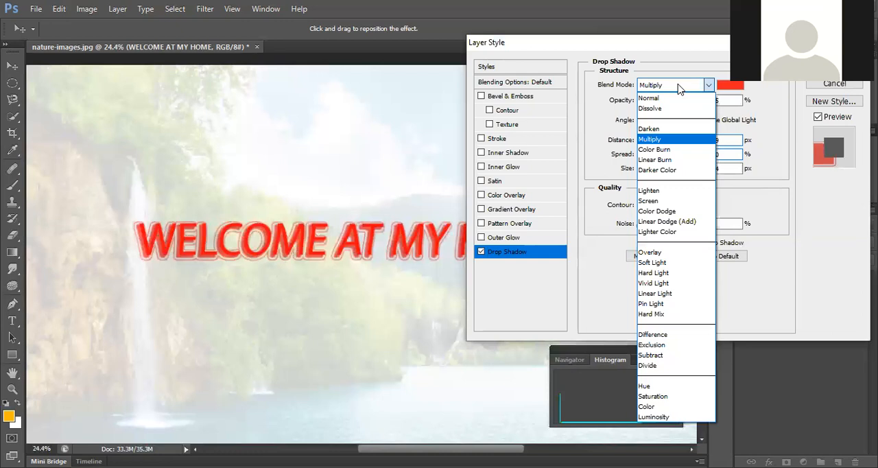
{"action": "key", "text": "Down"}
{"action": "key", "text": "Down"}
{"action": "key", "text": "Down"}
{"action": "key", "text": "Down"}
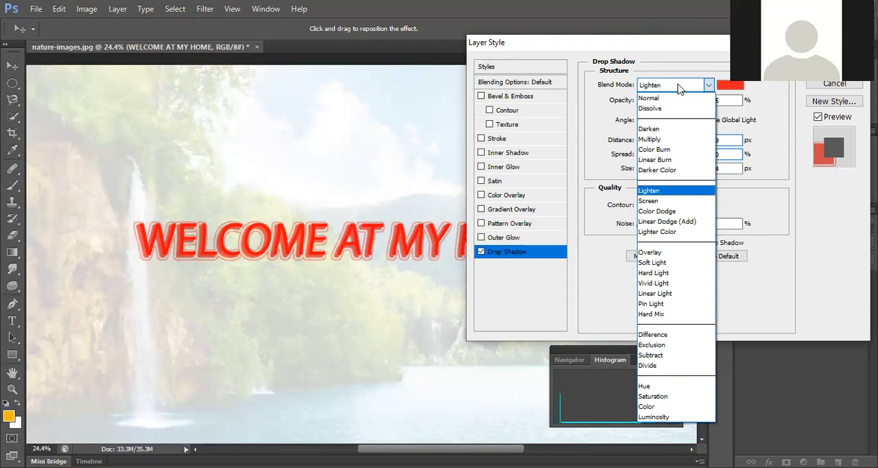
{"action": "key", "text": "Up"}
{"action": "key", "text": "Up"}
{"action": "key", "text": "Up"}
{"action": "key", "text": "Down"}
{"action": "key", "text": "Down"}
{"action": "key", "text": "Down"}
{"action": "key", "text": "Down"}
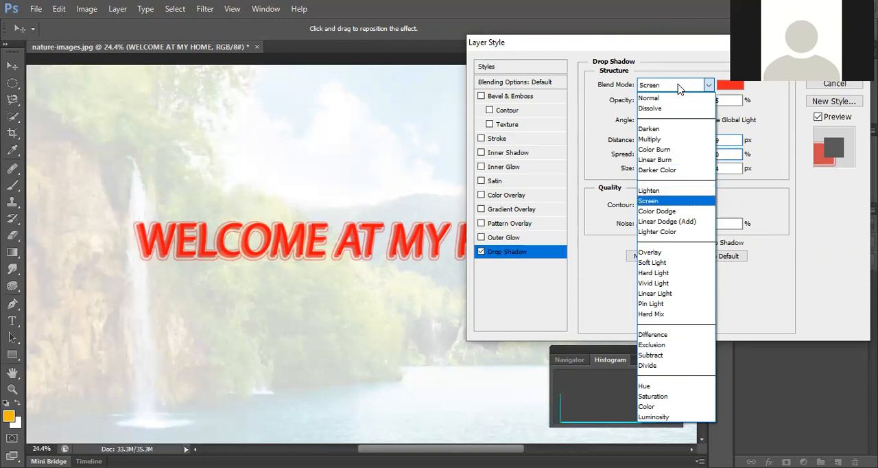
{"action": "key", "text": "Down"}
{"action": "key", "text": "Return"}
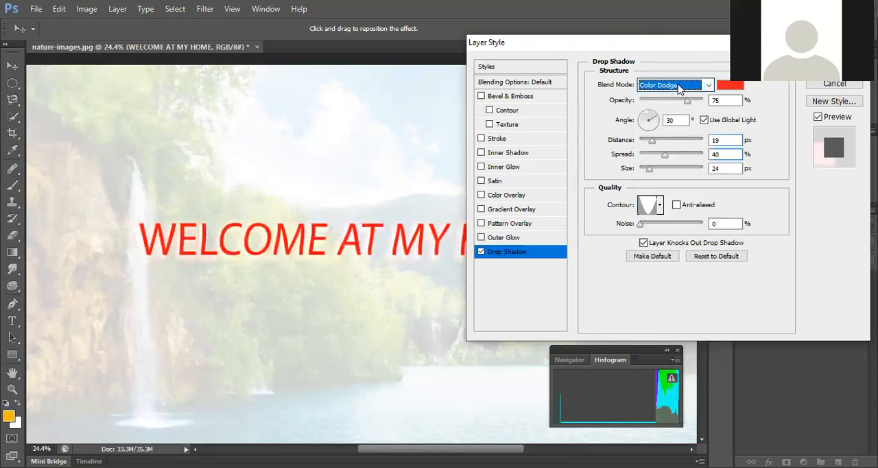
{"action": "left_click", "coordinate": [678, 86]}
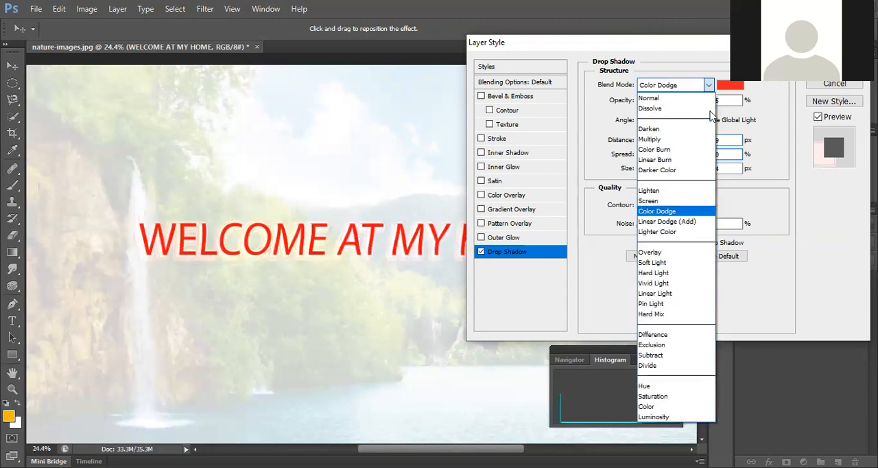
{"action": "left_click", "coordinate": [679, 137]}
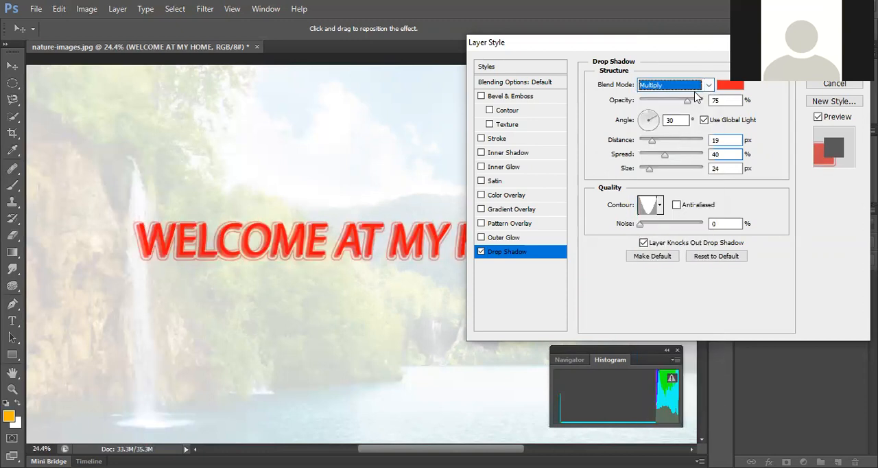
Step: Try Color Dodge again for the title's drop shadow, and set its blend mode to Vivid Light
{"action": "left_click", "coordinate": [675, 85]}
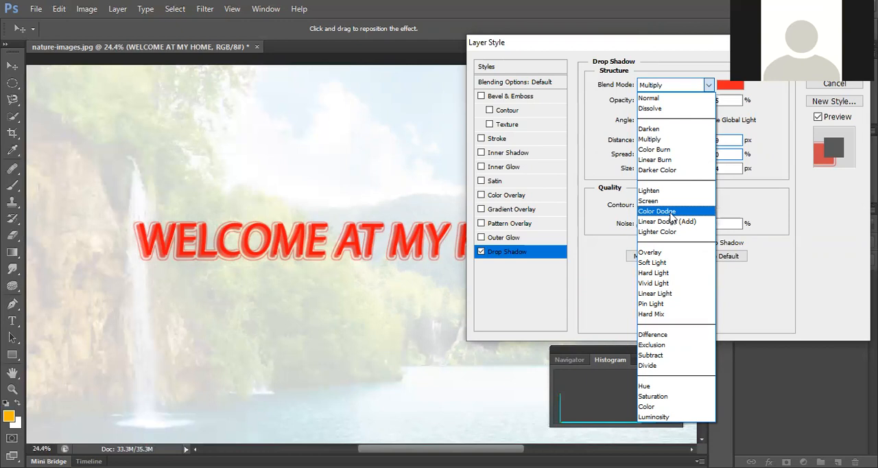
{"action": "left_click", "coordinate": [671, 214]}
{"action": "left_click", "coordinate": [686, 85]}
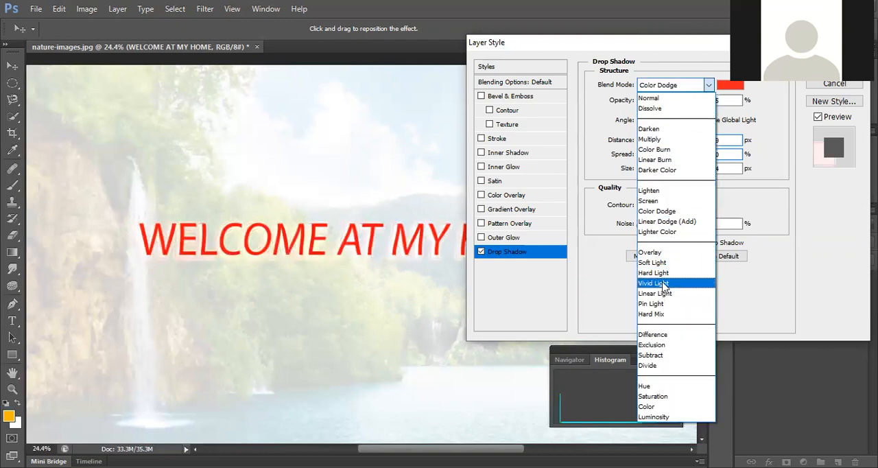
{"action": "left_click", "coordinate": [664, 284]}
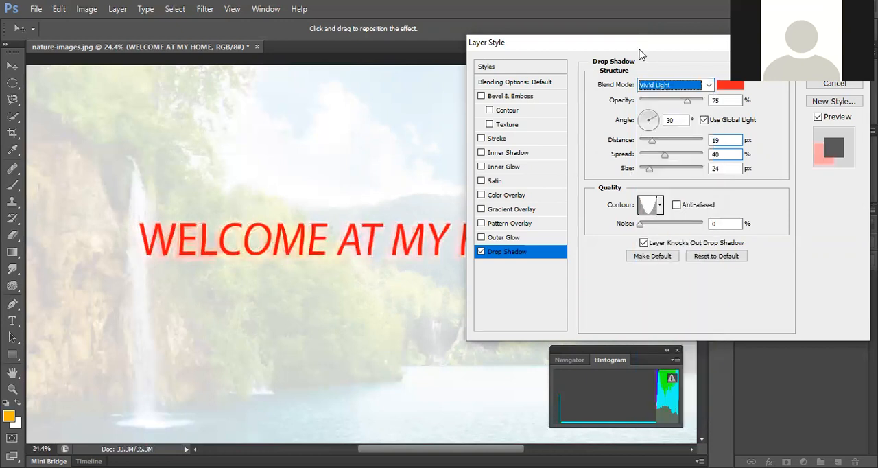
{"action": "left_click_drag", "start_coordinate": [644, 49], "coordinate": [661, 43]}
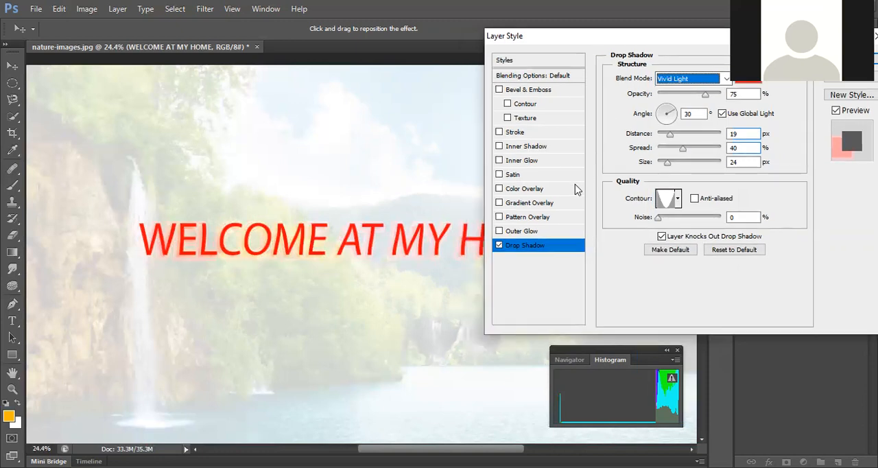
Step: Turn off the title's Drop Shadow, enable Outer Glow instead, and apply the layer style
{"action": "left_click", "coordinate": [499, 246]}
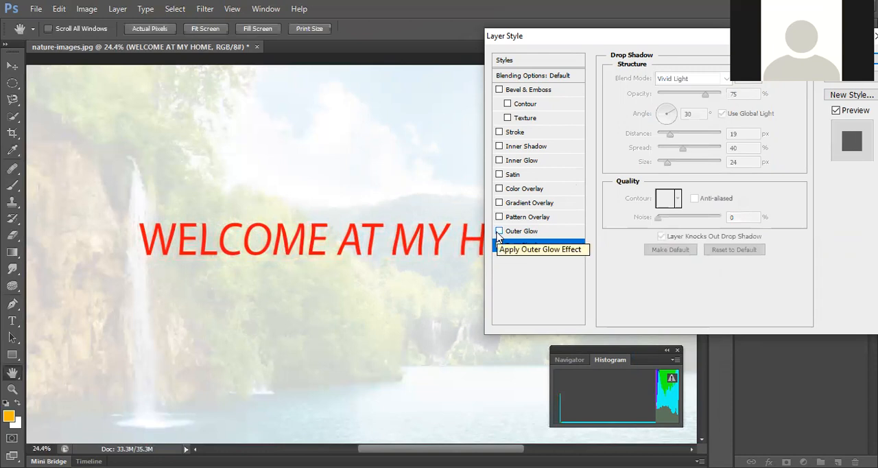
{"action": "left_click", "coordinate": [498, 232]}
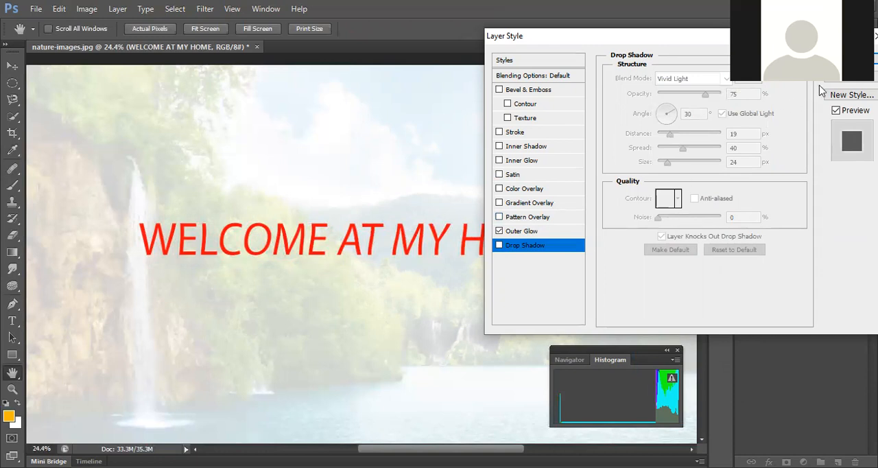
{"action": "key", "text": "Return"}
{"action": "key", "text": "t"}
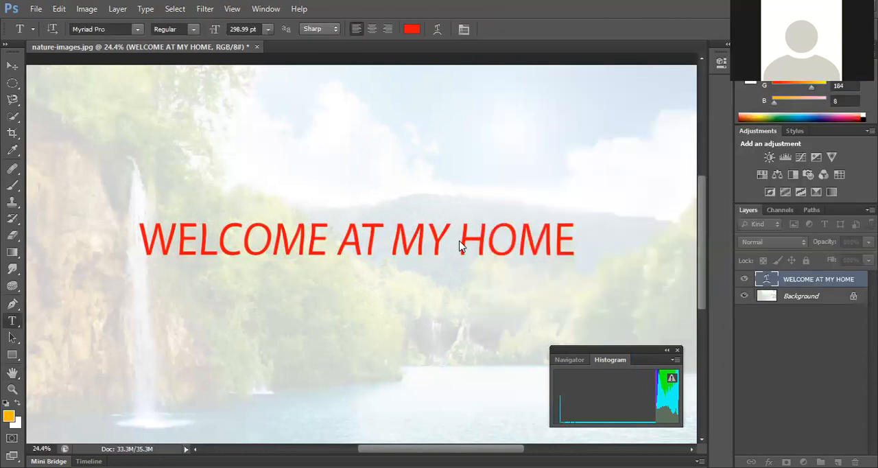
{"action": "left_click", "coordinate": [453, 233]}
{"action": "key", "text": "shift+Left"}
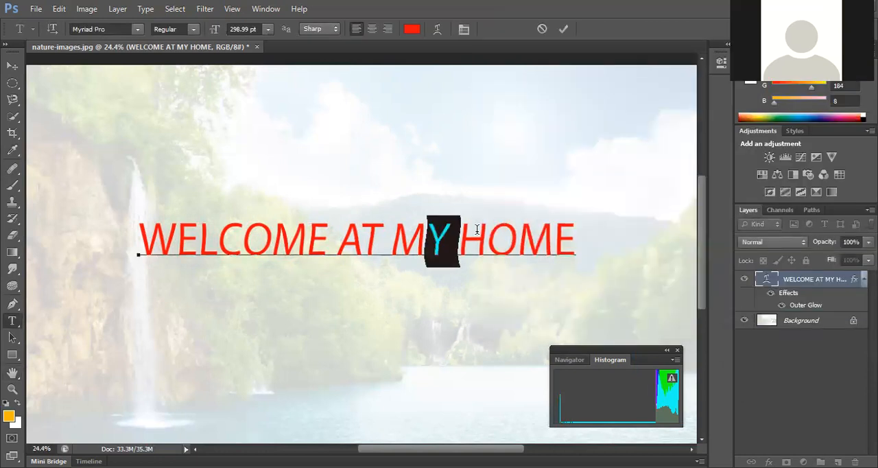
{"action": "left_click", "coordinate": [563, 29]}
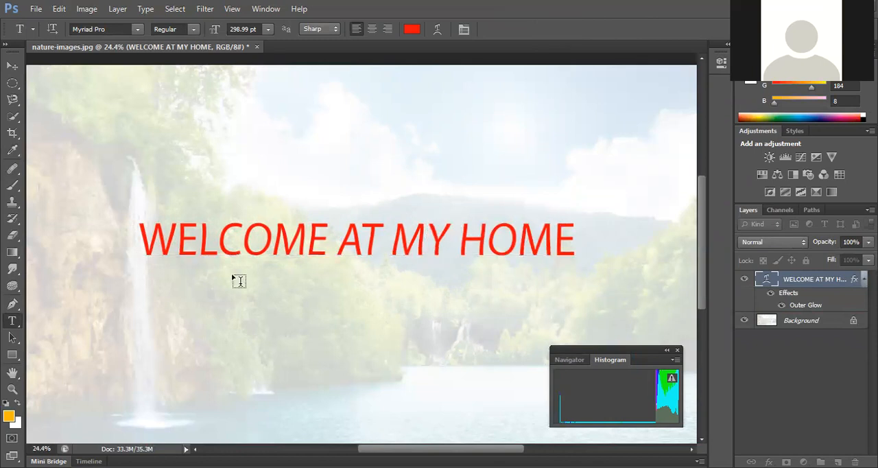
{"action": "key", "text": "v"}
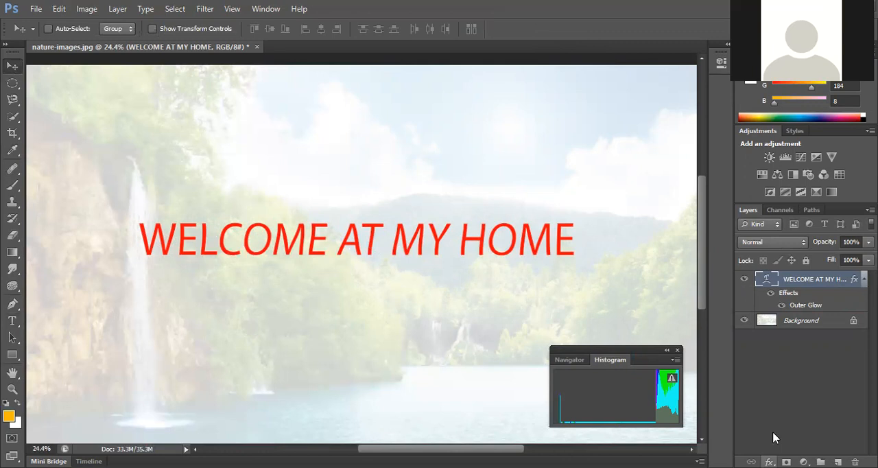
Step: Reopen the title's Outer Glow settings and set the opacity to 67% and noise to 46%
{"action": "left_click", "coordinate": [769, 462]}
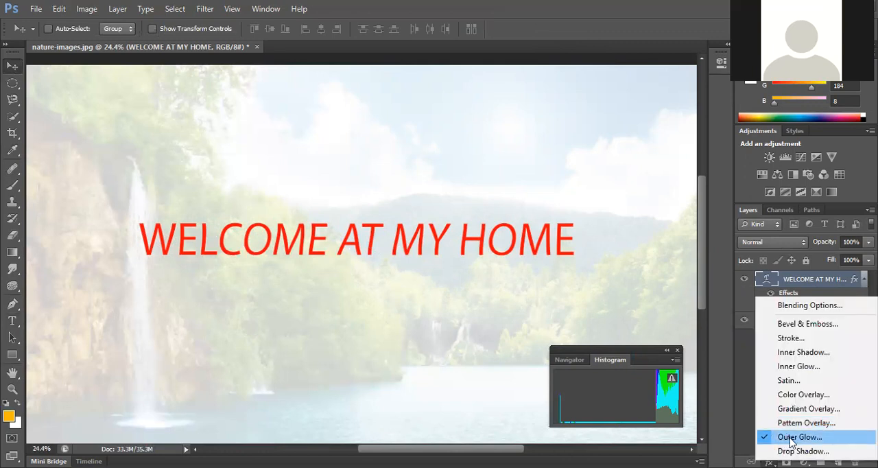
{"action": "left_click", "coordinate": [790, 442]}
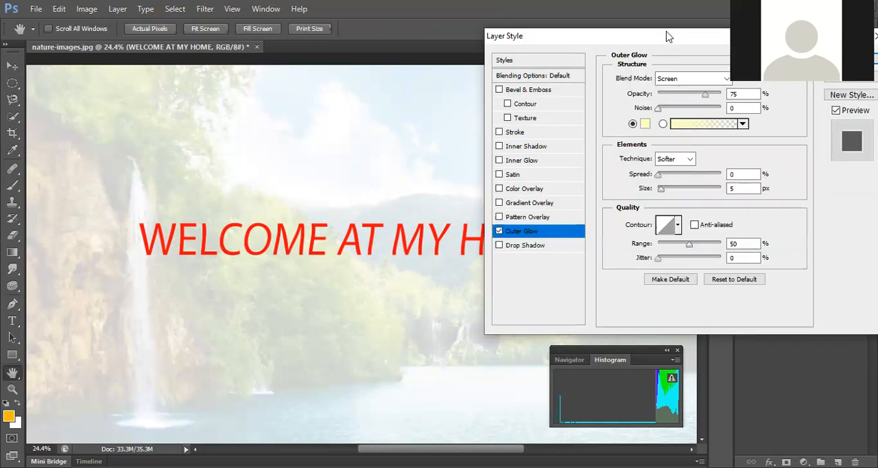
{"action": "left_click_drag", "start_coordinate": [666, 32], "coordinate": [642, 26]}
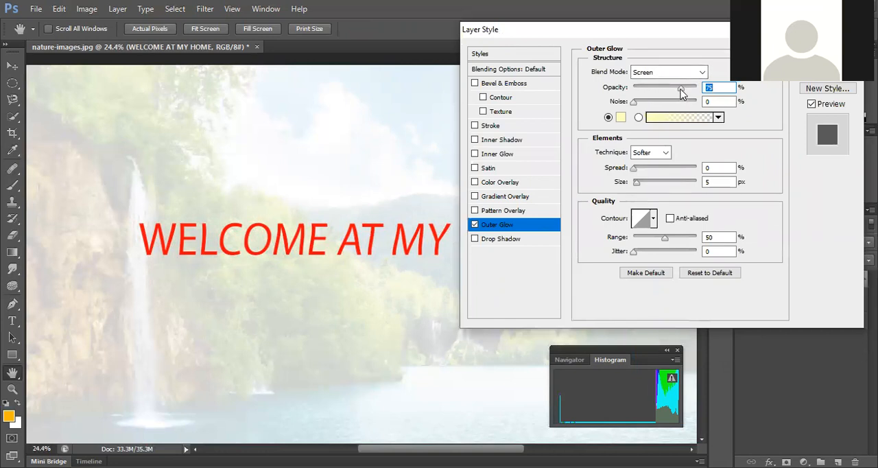
{"action": "mouse_move", "coordinate": [652, 89]}
{"action": "left_mouse_down"}
{"action": "mouse_move", "coordinate": [675, 89]}
{"action": "mouse_move", "coordinate": [661, 103]}
{"action": "left_mouse_up"}
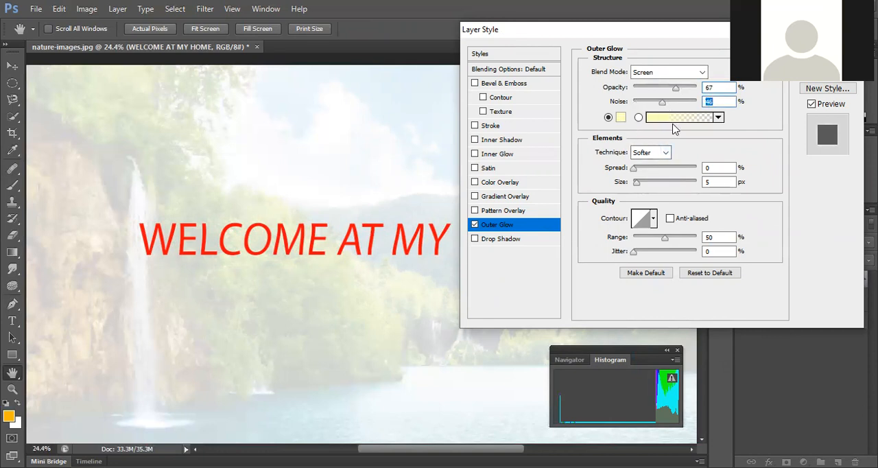
Step: Set the title's outer glow colour to violet 8741fb
{"action": "left_click", "coordinate": [619, 119]}
{"action": "left_click", "coordinate": [495, 108]}
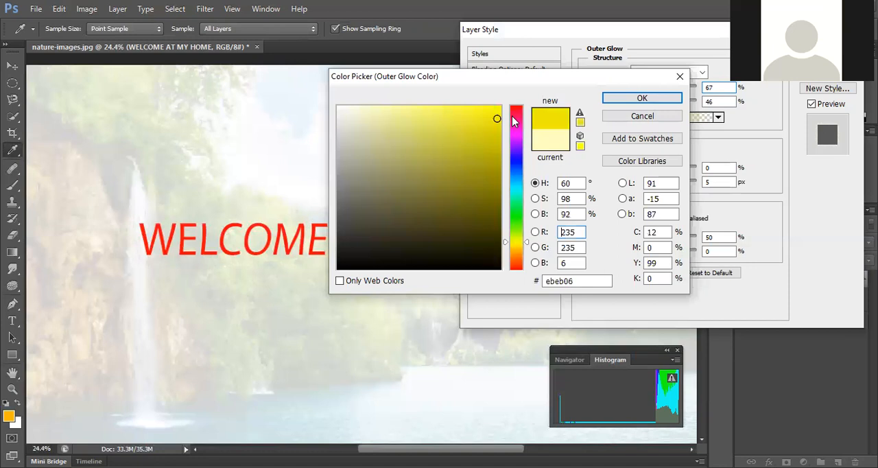
{"action": "left_click", "coordinate": [516, 149]}
{"action": "left_click", "coordinate": [474, 111]}
{"action": "left_click", "coordinate": [458, 108]}
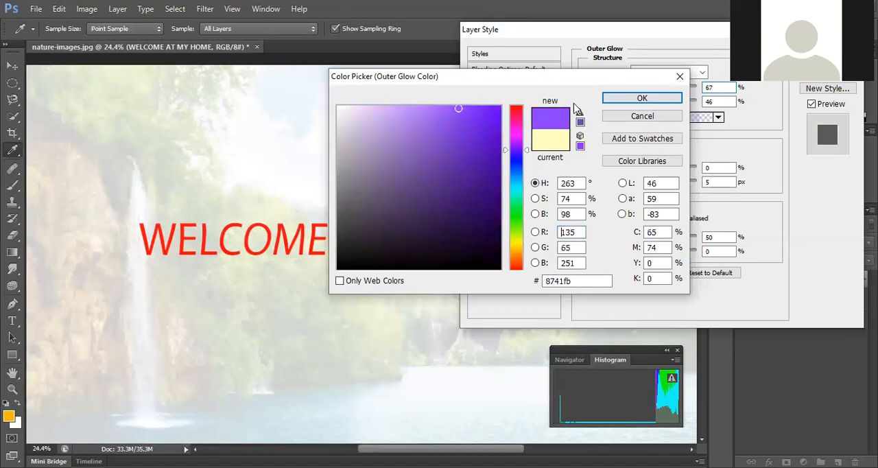
{"action": "left_click", "coordinate": [630, 100]}
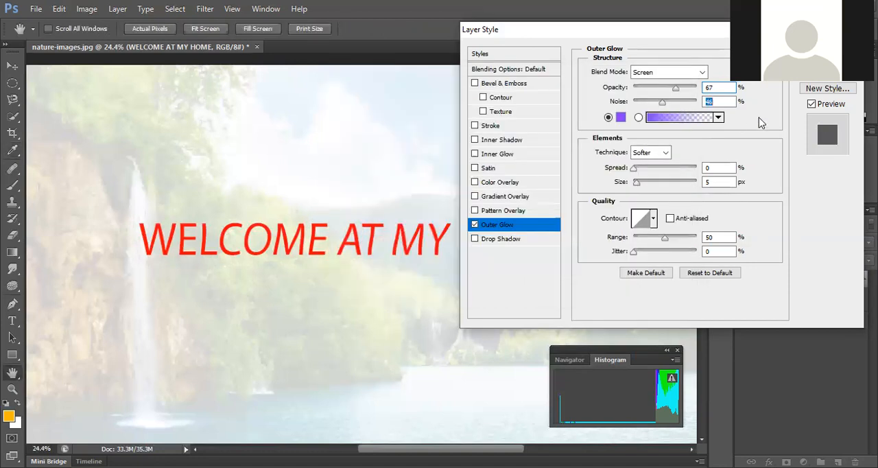
Step: Fill the title's outer glow with the orange-yellow-orange gradient preset
{"action": "left_click", "coordinate": [722, 119]}
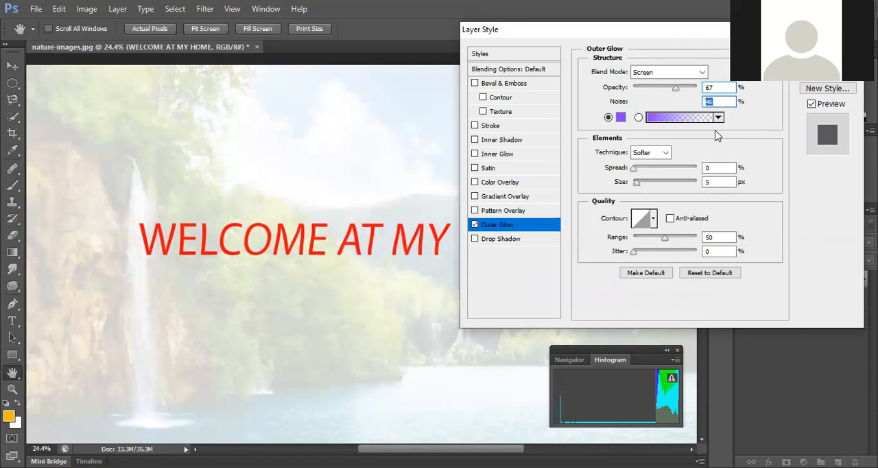
{"action": "left_click", "coordinate": [639, 168]}
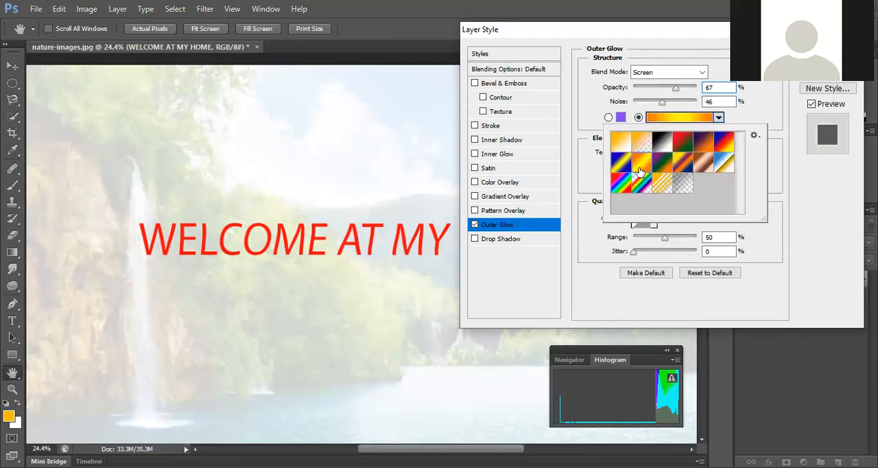
{"action": "double_click", "coordinate": [638, 164]}
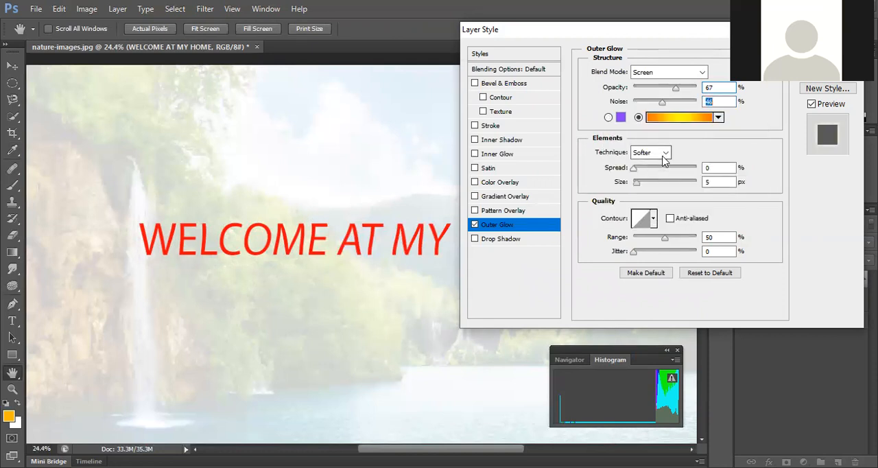
Step: Set the outer glow's technique to Precise, with a spread of 41% and a size of 111 px
{"action": "left_click", "coordinate": [663, 153]}
{"action": "left_click", "coordinate": [663, 153]}
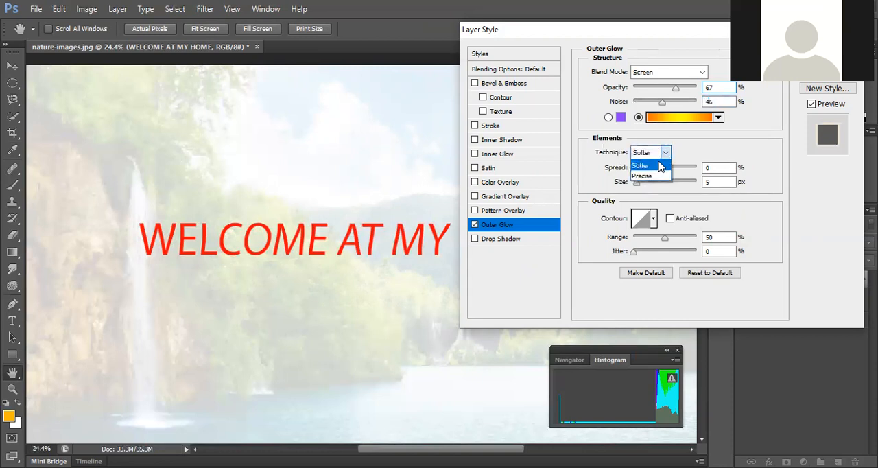
{"action": "left_click", "coordinate": [650, 177]}
{"action": "left_click", "coordinate": [658, 170]}
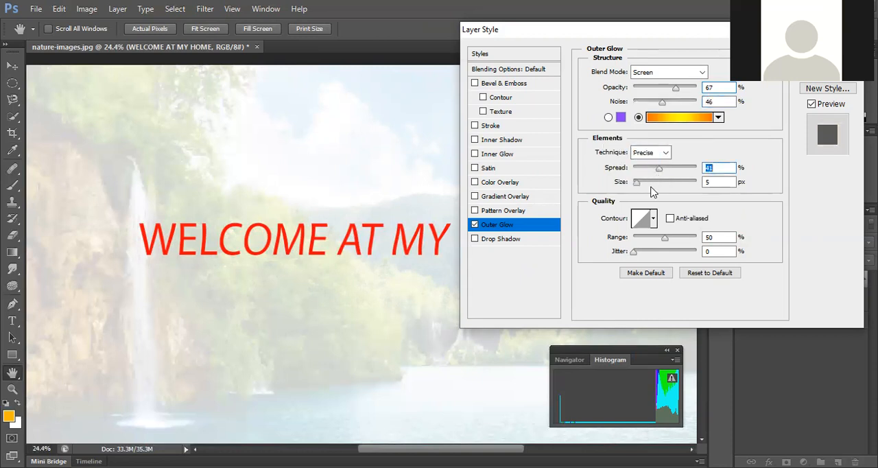
{"action": "left_click", "coordinate": [663, 181]}
Step: Set the outer glow's range to 75% and jitter to 28%, and apply the layer style
{"action": "left_click", "coordinate": [679, 238]}
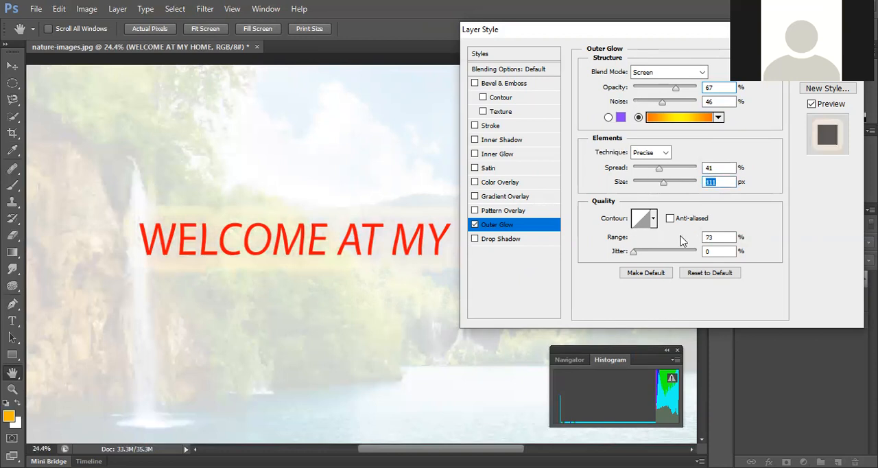
{"action": "left_click", "coordinate": [650, 251]}
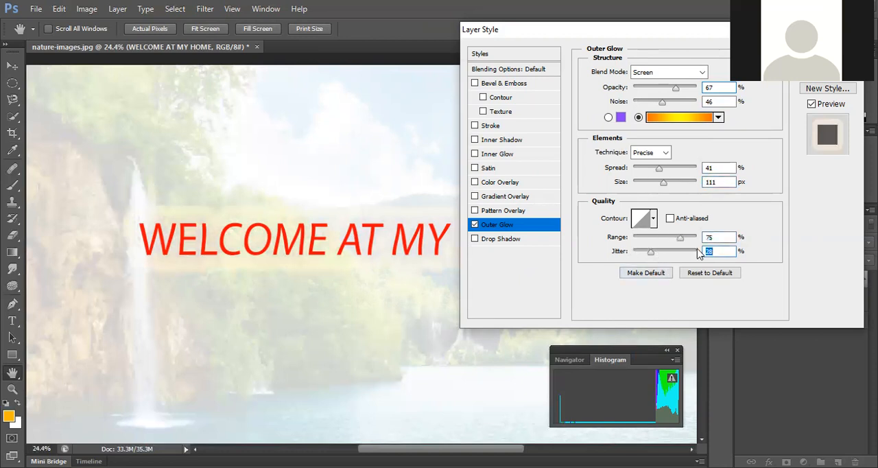
{"action": "key", "text": "Return"}
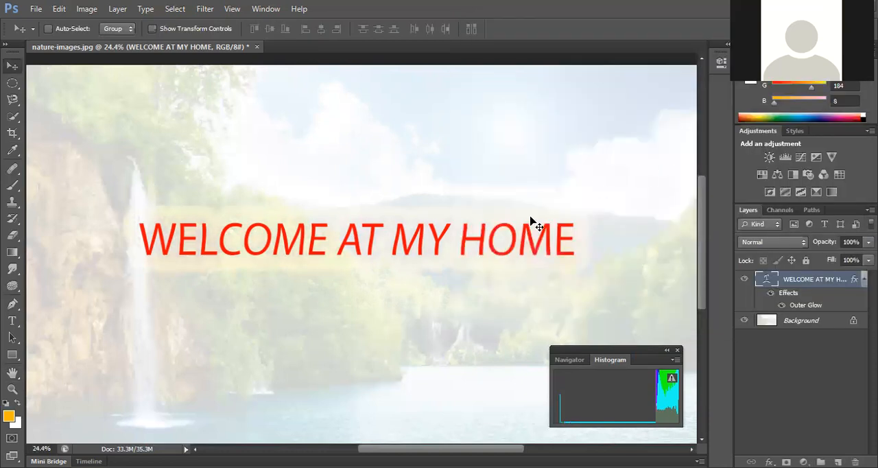
Step: Reposition the title slightly lower over the trees in the middle of the photo
{"action": "left_click_drag", "start_coordinate": [432, 241], "coordinate": [427, 225]}
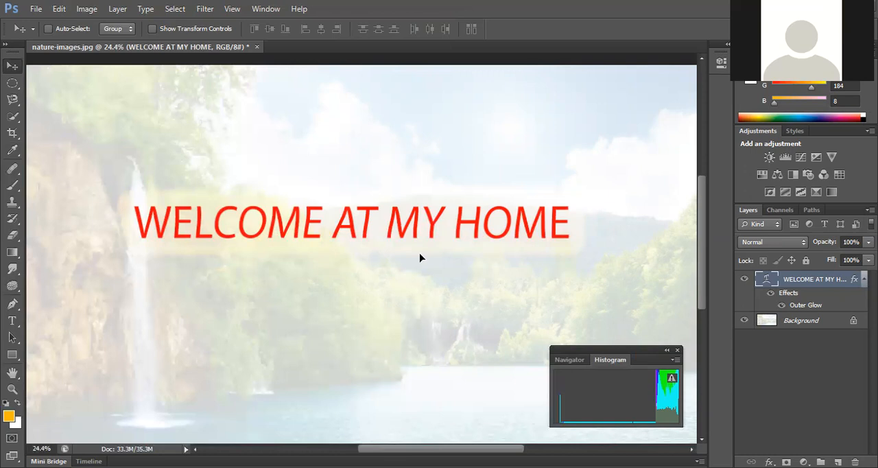
{"action": "left_click_drag", "start_coordinate": [425, 247], "coordinate": [443, 243]}
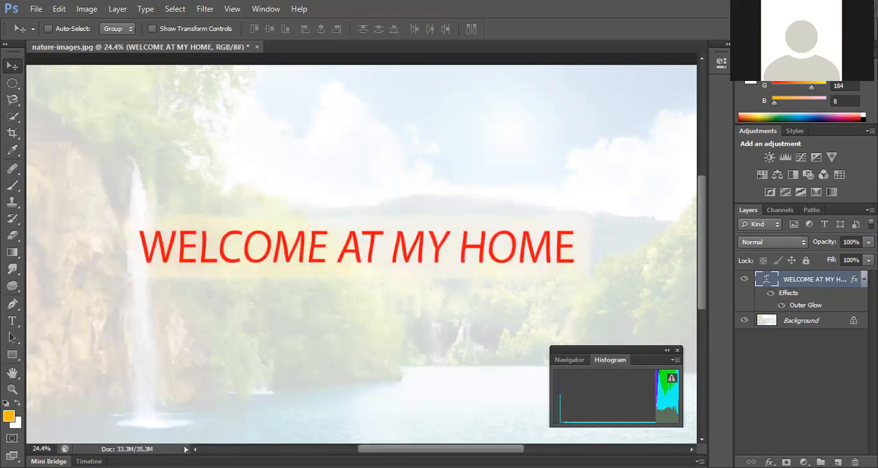
Step: Set the title's outer glow to Normal blend mode with 100% opacity and 68% noise
{"action": "left_click", "coordinate": [769, 462]}
{"action": "left_click", "coordinate": [800, 435]}
{"action": "key", "text": "h"}
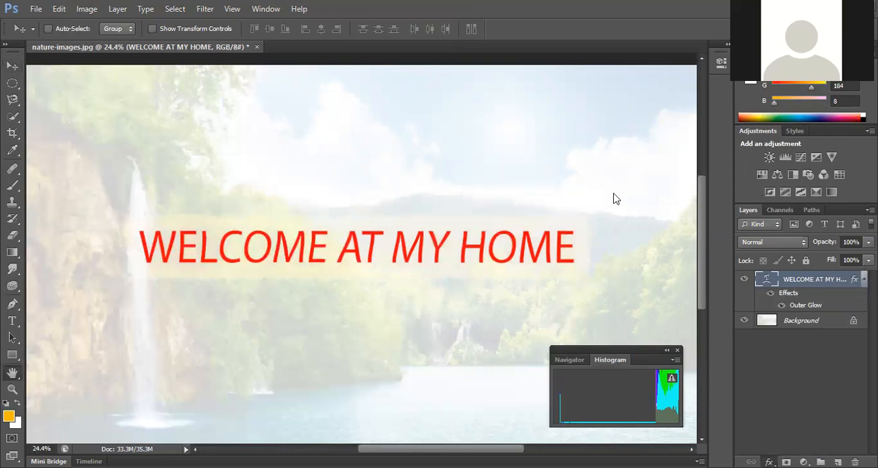
{"action": "left_click", "coordinate": [607, 118]}
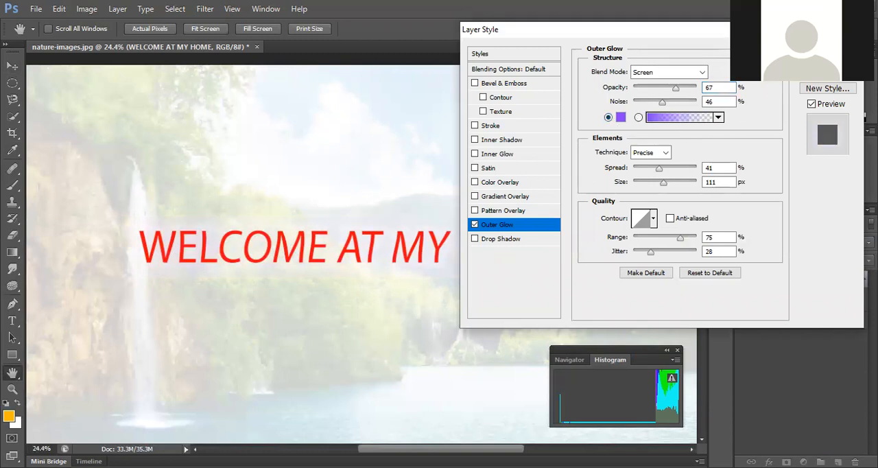
{"action": "left_click_drag", "start_coordinate": [589, 29], "coordinate": [634, 40]}
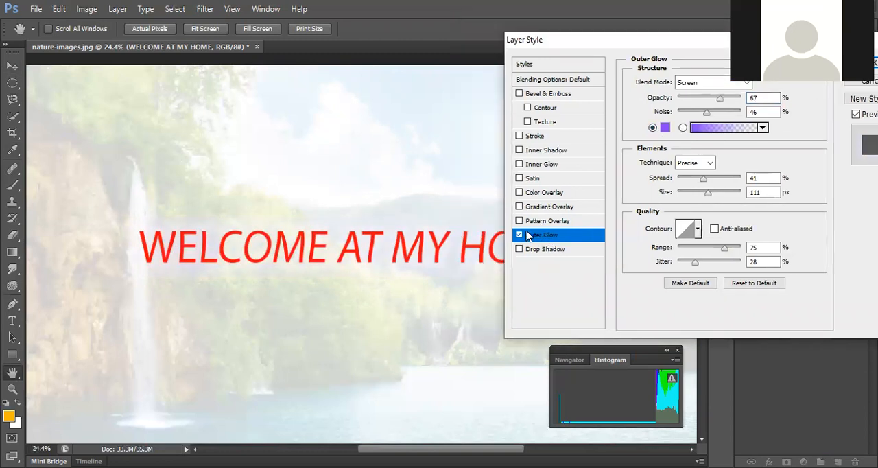
{"action": "left_click", "coordinate": [518, 235]}
{"action": "left_click", "coordinate": [744, 82]}
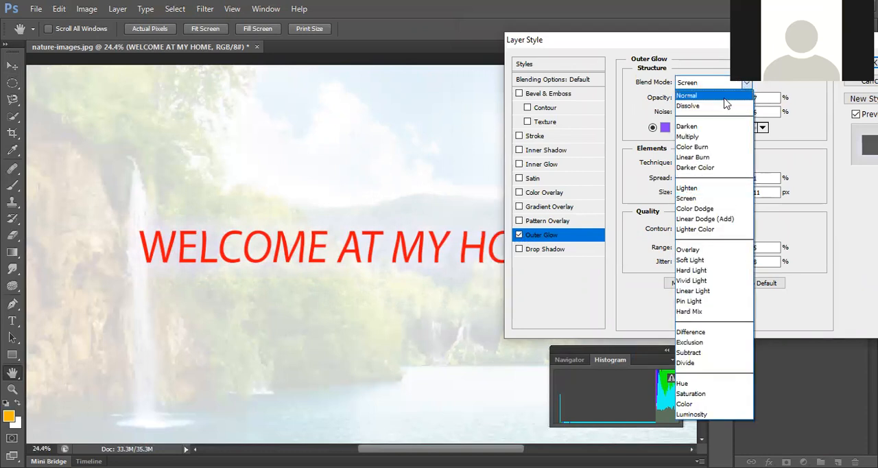
{"action": "left_click", "coordinate": [713, 97]}
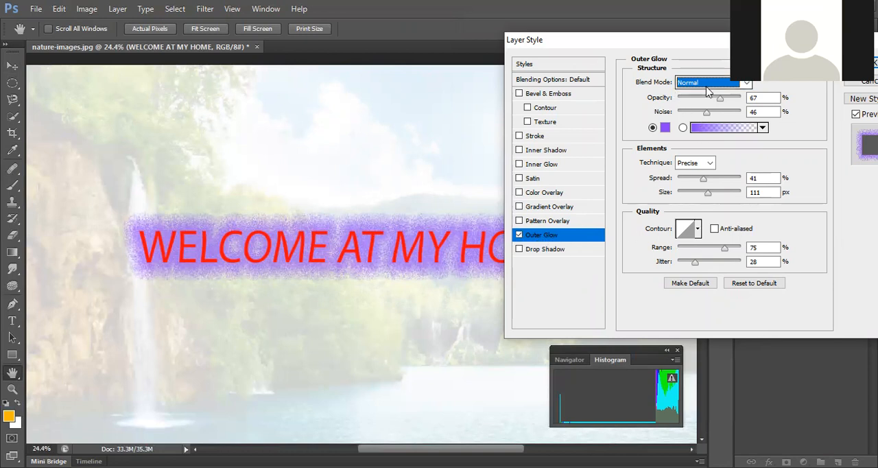
{"action": "left_click_drag", "start_coordinate": [719, 98], "coordinate": [720, 118]}
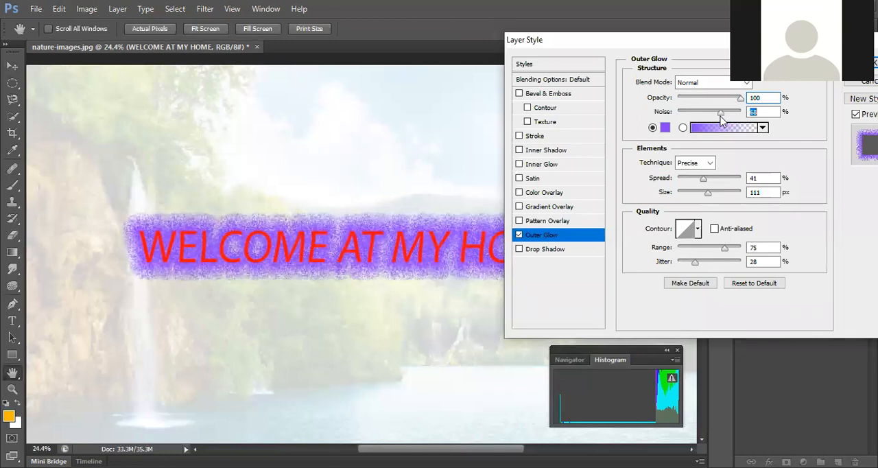
Step: Refine the outer glow with 3% spread, 38 px size, a stepped rising contour, 100% range and 45% jitter
{"action": "left_click_drag", "start_coordinate": [700, 183], "coordinate": [681, 185]}
{"action": "left_click_drag", "start_coordinate": [693, 178], "coordinate": [691, 197]}
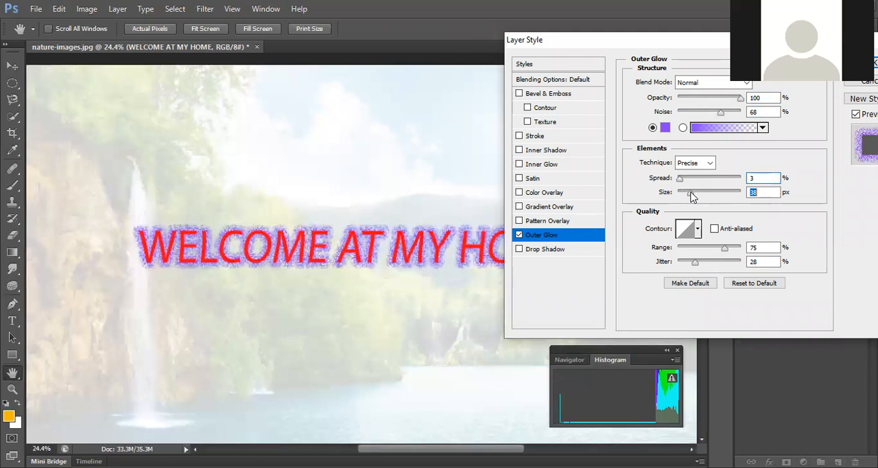
{"action": "left_click", "coordinate": [698, 230]}
{"action": "left_click", "coordinate": [701, 251]}
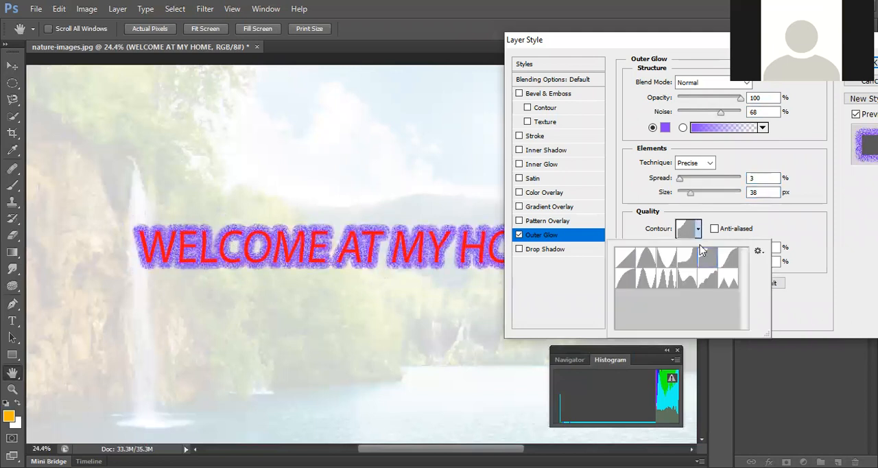
{"action": "left_click", "coordinate": [697, 231]}
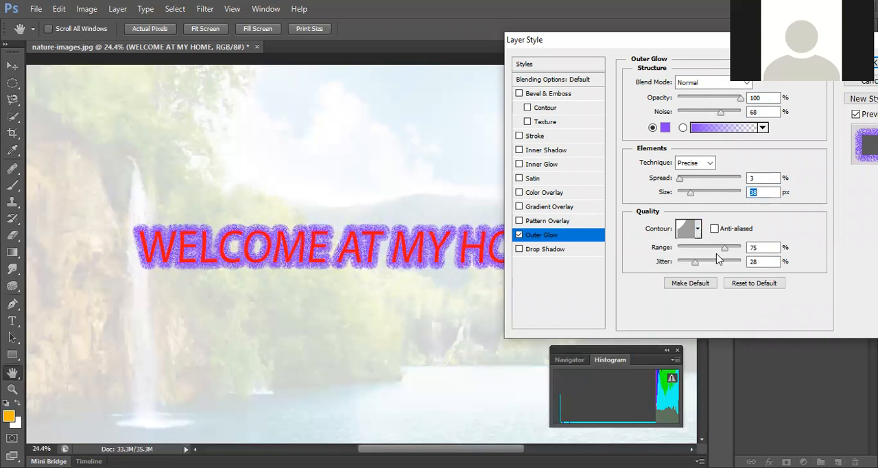
{"action": "left_click_drag", "start_coordinate": [724, 248], "coordinate": [702, 266]}
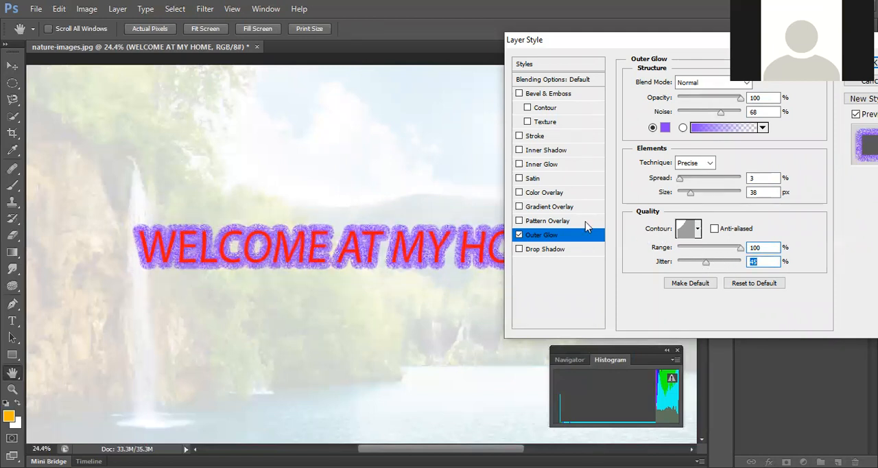
Step: Replace the title's outer glow with a pattern overlay using the multicoloured tie-dye pattern at 100% opacity, and apply the layer style
{"action": "left_click", "coordinate": [520, 234]}
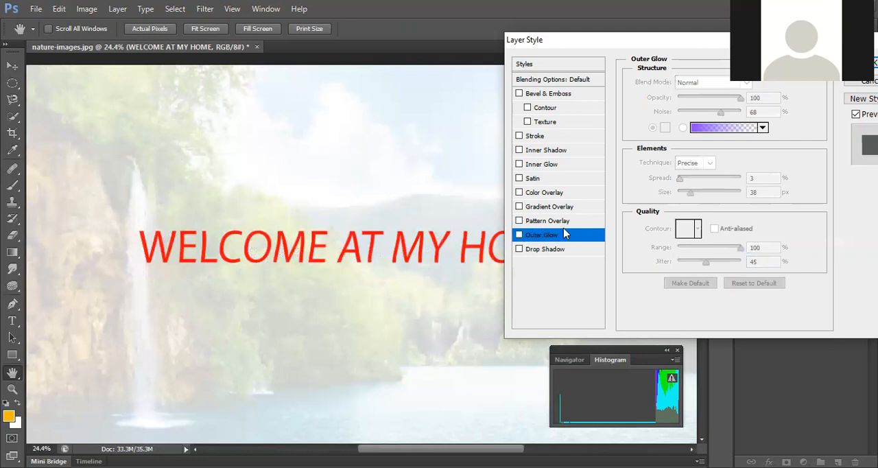
{"action": "left_click", "coordinate": [519, 221]}
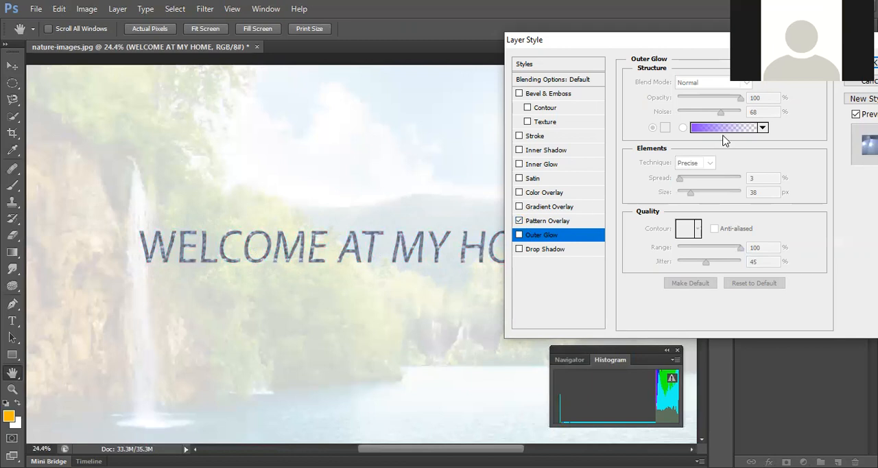
{"action": "left_click", "coordinate": [556, 224]}
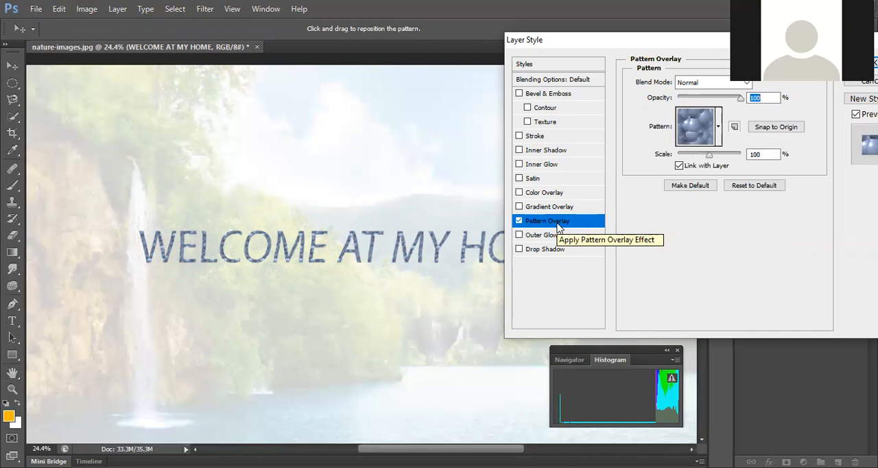
{"action": "left_click", "coordinate": [719, 128]}
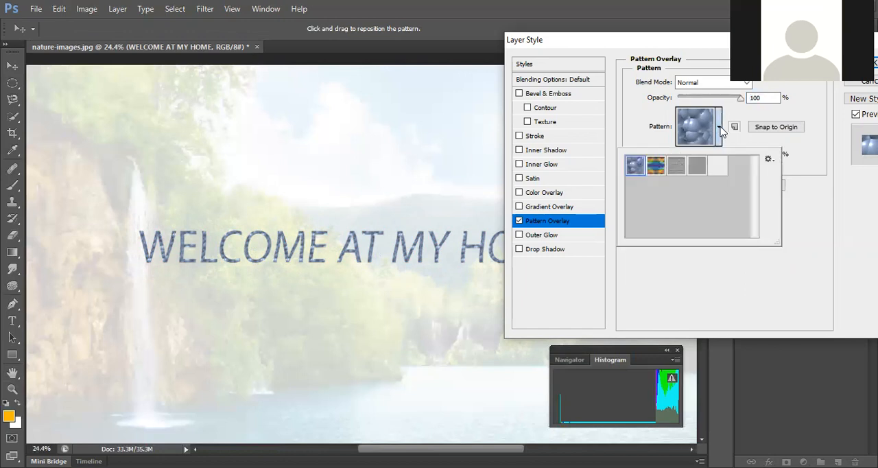
{"action": "left_click", "coordinate": [651, 170]}
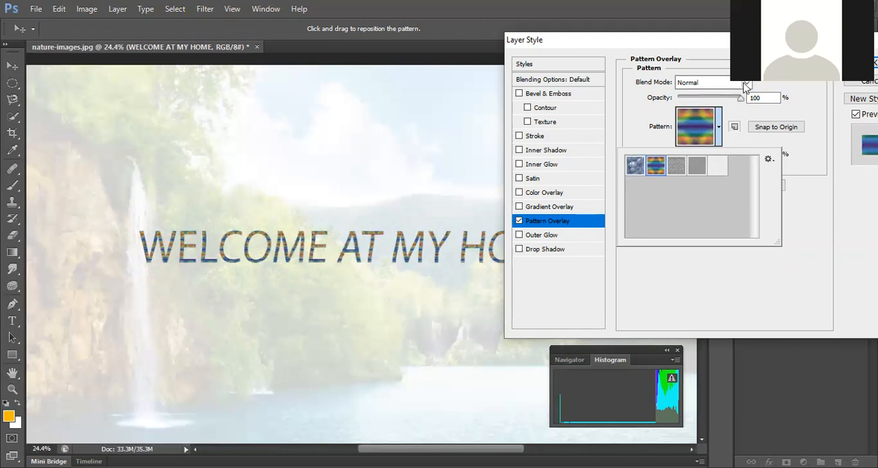
{"action": "mouse_move", "coordinate": [741, 98]}
{"action": "left_mouse_down"}
{"action": "mouse_move", "coordinate": [688, 100]}
{"action": "mouse_move", "coordinate": [741, 107]}
{"action": "left_mouse_up"}
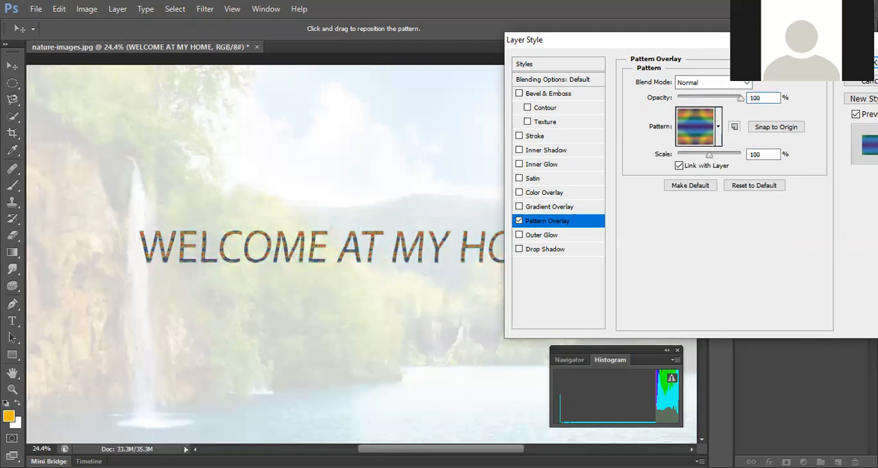
{"action": "left_click", "coordinate": [865, 63]}
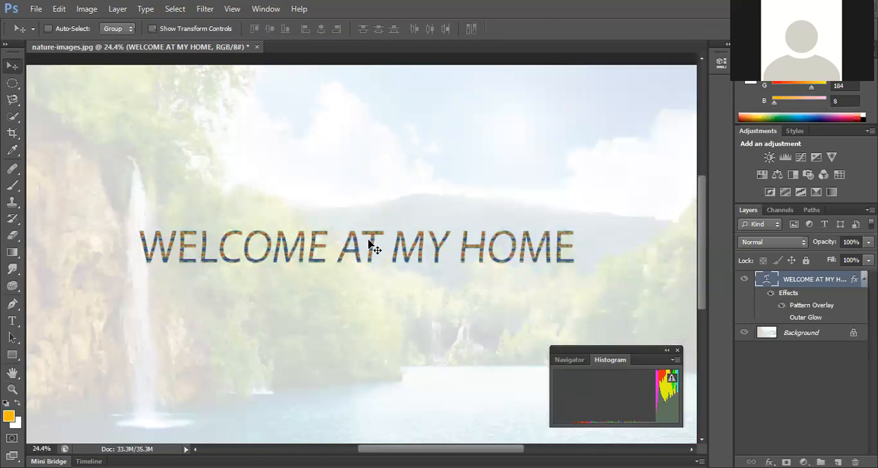
Step: Enlarge the title with Free Transform to about 127% width and 380% height
{"action": "key", "text": "ctrl+t"}
{"action": "left_click_drag", "start_coordinate": [134, 277], "coordinate": [99, 334]}
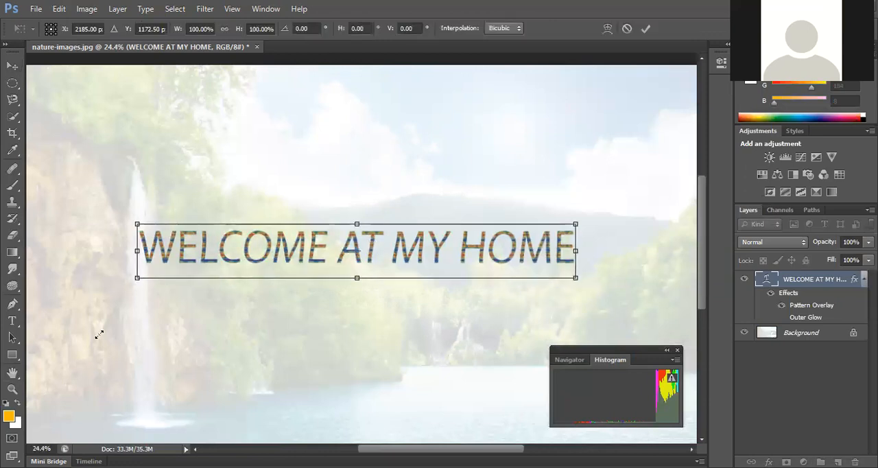
{"action": "left_click_drag", "start_coordinate": [575, 223], "coordinate": [609, 197]}
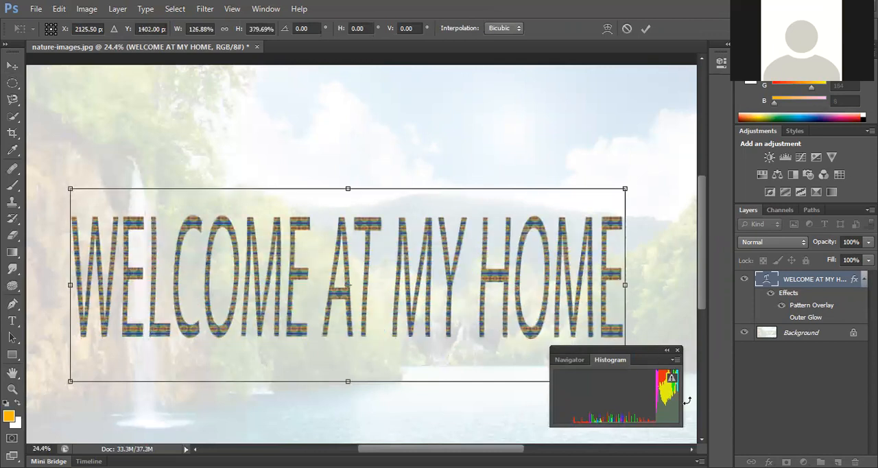
{"action": "left_click", "coordinate": [645, 28]}
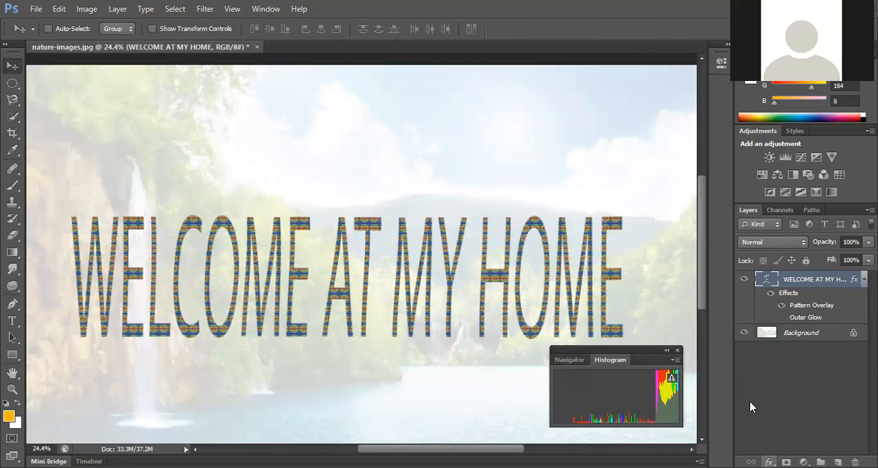
Step: Add a gradient overlay to the title using the Orange, Yellow, Orange preset
{"action": "left_click", "coordinate": [768, 462]}
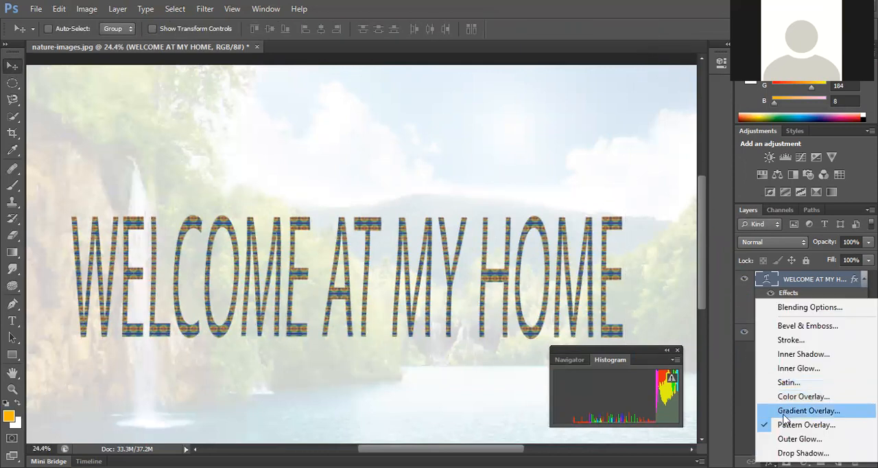
{"action": "left_click", "coordinate": [794, 410]}
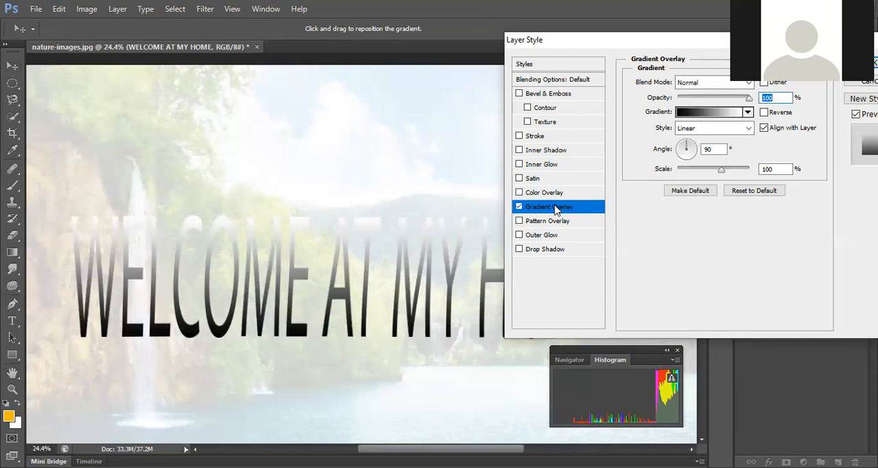
{"action": "left_click", "coordinate": [748, 112]}
{"action": "left_click", "coordinate": [710, 157]}
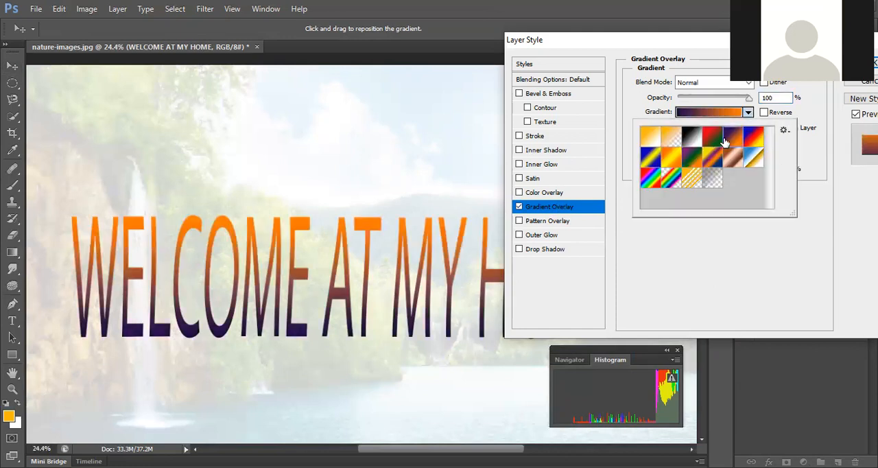
{"action": "left_click", "coordinate": [689, 159]}
{"action": "left_click", "coordinate": [670, 161]}
{"action": "left_click", "coordinate": [652, 162]}
{"action": "left_click", "coordinate": [676, 159]}
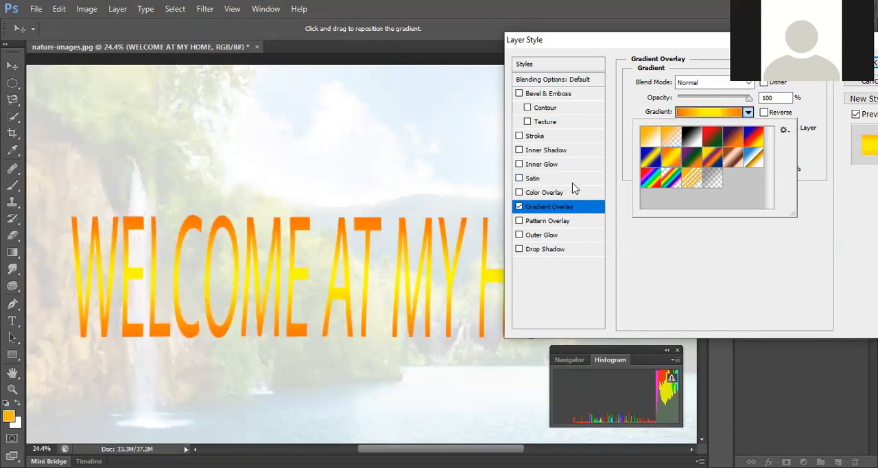
Step: Edit the overlay gradient and set its first colour stop to red fd0c0c
{"action": "left_click", "coordinate": [716, 110]}
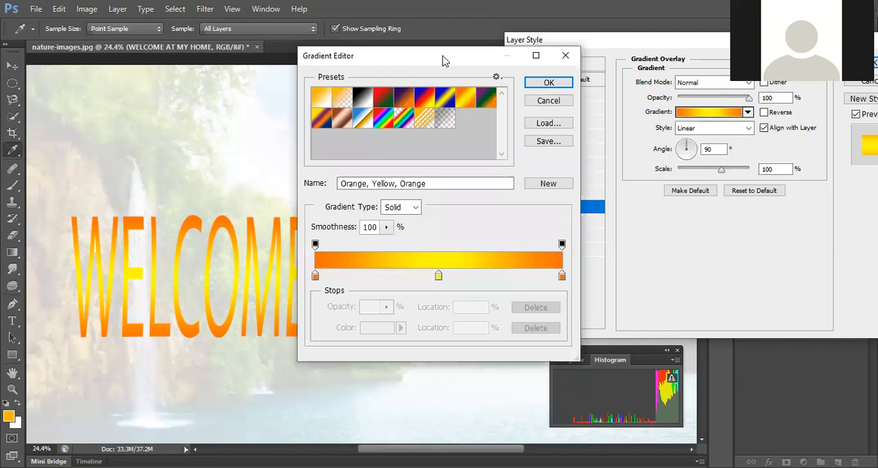
{"action": "left_click_drag", "start_coordinate": [443, 60], "coordinate": [697, 53]}
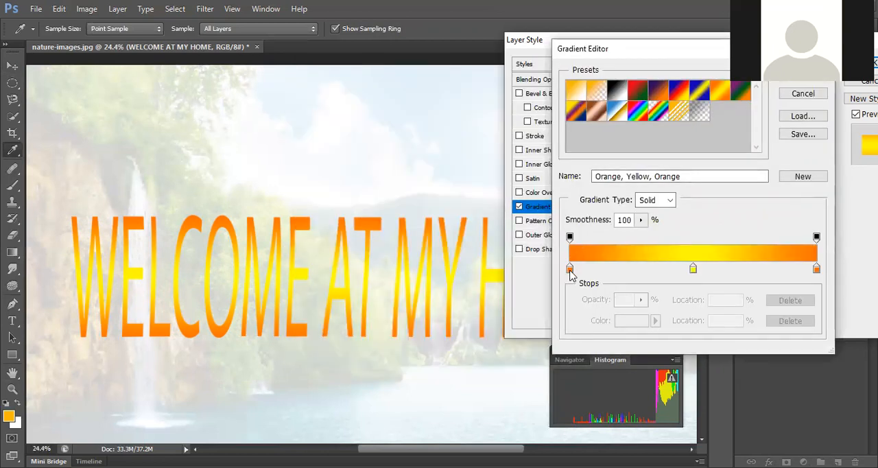
{"action": "left_click", "coordinate": [569, 268]}
{"action": "double_click", "coordinate": [570, 271]}
{"action": "left_click", "coordinate": [467, 143]}
{"action": "left_click", "coordinate": [395, 120]}
{"action": "left_click", "coordinate": [411, 122]}
{"action": "left_click_drag", "start_coordinate": [516, 111], "coordinate": [493, 108]}
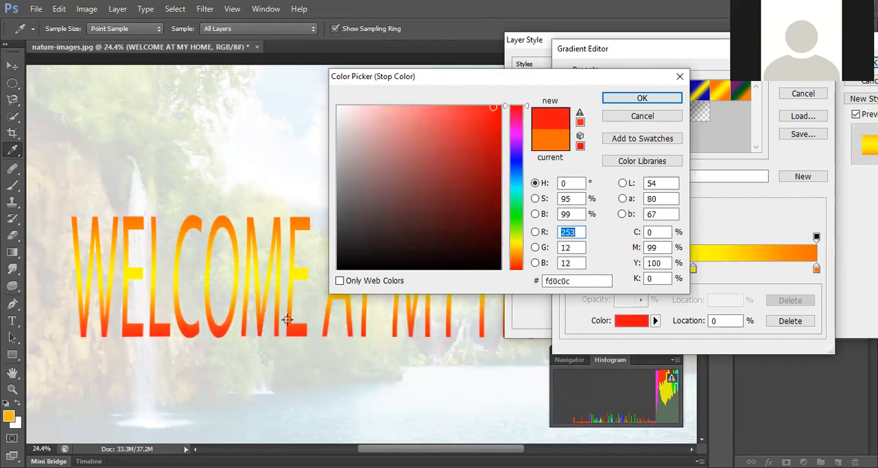
{"action": "left_click", "coordinate": [639, 98]}
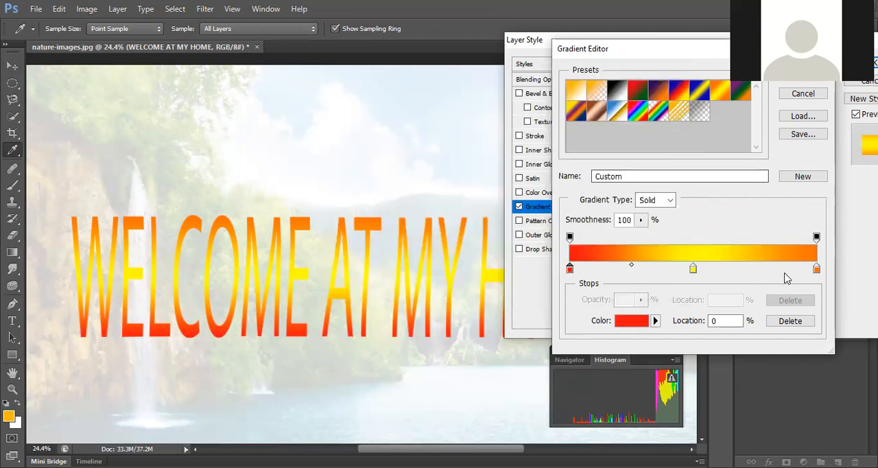
Step: Set the gradient's end colour stop, at 100% location, to green 69fd19
{"action": "left_click", "coordinate": [816, 269]}
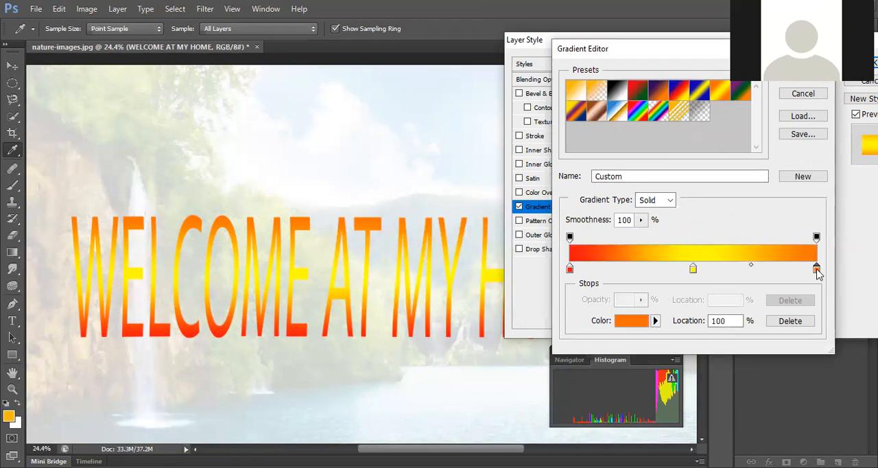
{"action": "double_click", "coordinate": [815, 269]}
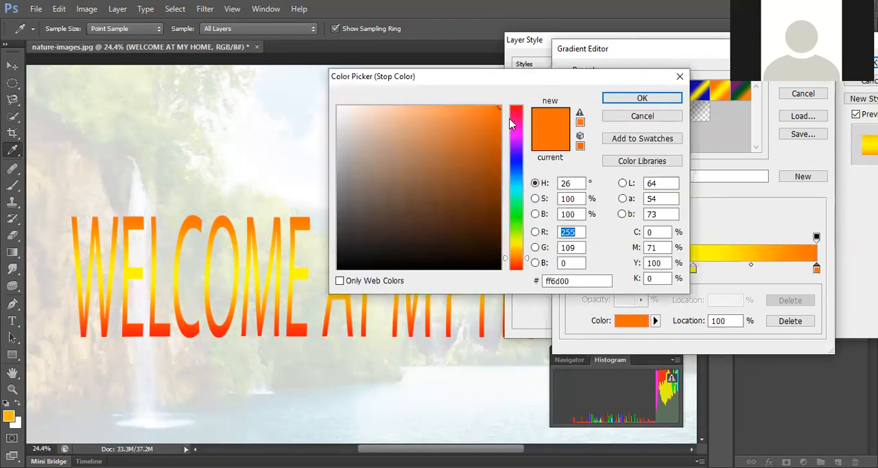
{"action": "left_click", "coordinate": [511, 168]}
{"action": "left_click_drag", "start_coordinate": [511, 182], "coordinate": [511, 224]}
{"action": "left_click", "coordinate": [484, 109]}
{"action": "left_click_drag", "start_coordinate": [484, 109], "coordinate": [485, 107]}
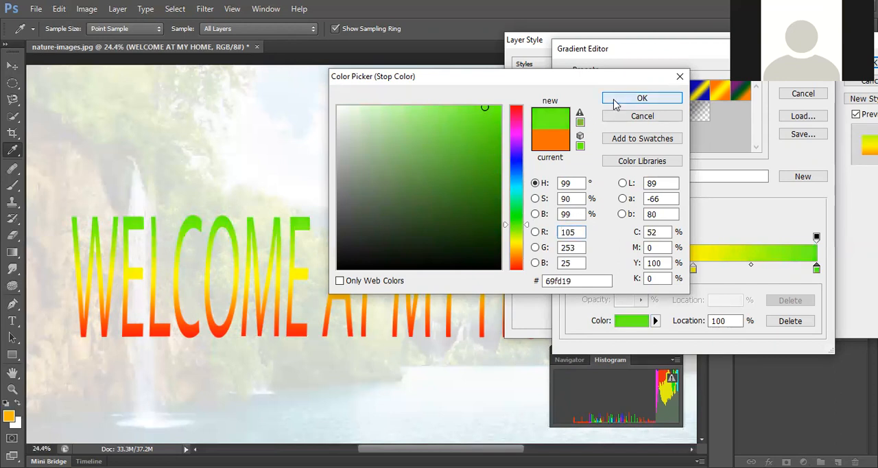
{"action": "left_click", "coordinate": [615, 101]}
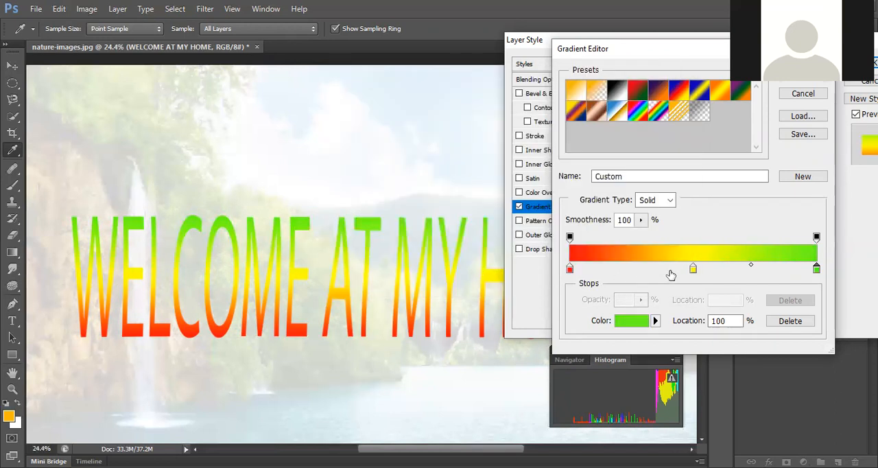
Step: Set the gradient's middle colour stop, at 50% location, to pale cream f6f4d9
{"action": "left_click", "coordinate": [692, 269]}
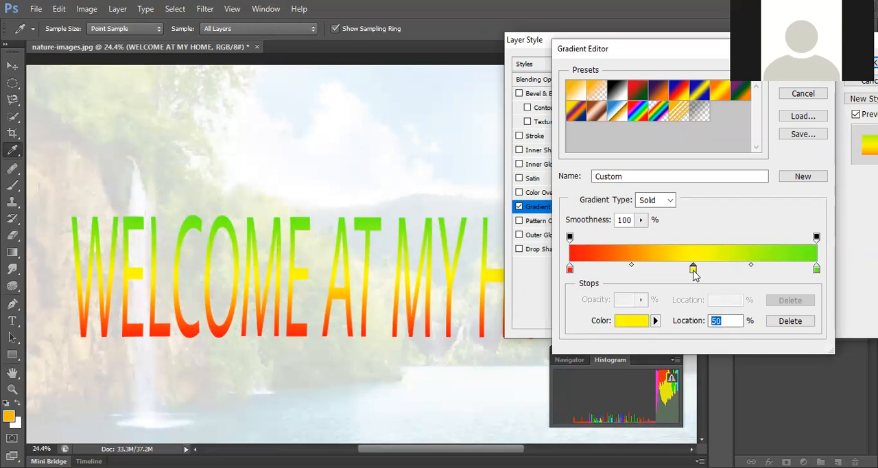
{"action": "double_click", "coordinate": [694, 270]}
{"action": "left_click_drag", "start_coordinate": [511, 180], "coordinate": [511, 244]}
{"action": "left_click", "coordinate": [447, 117]}
{"action": "left_click", "coordinate": [417, 112]}
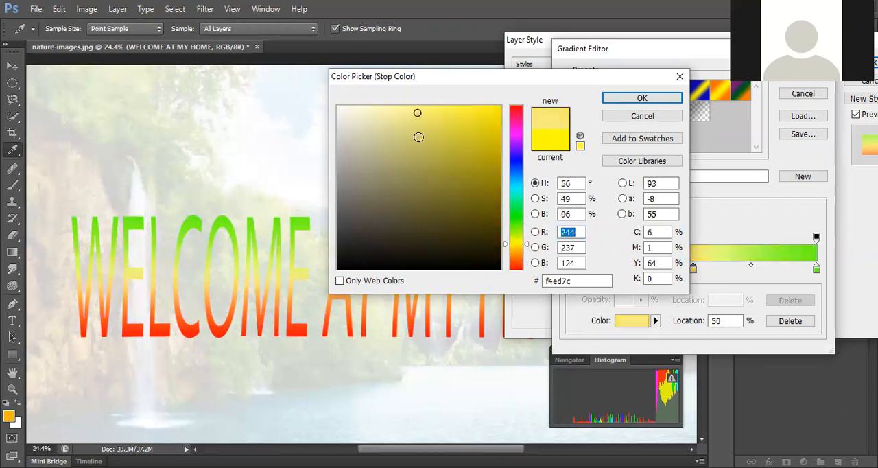
{"action": "left_click", "coordinate": [418, 137]}
{"action": "left_click", "coordinate": [389, 112]}
{"action": "left_click", "coordinate": [356, 111]}
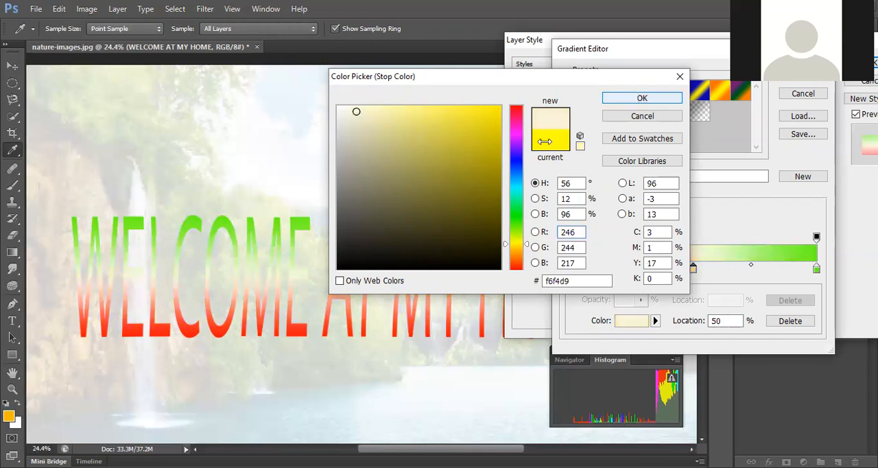
{"action": "left_click", "coordinate": [636, 97]}
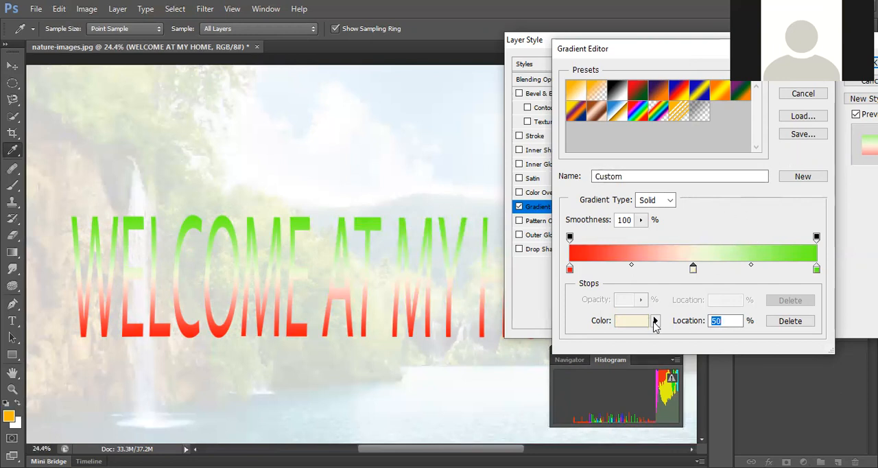
Step: Change the gradient's middle colour stop to red fc092b
{"action": "left_click", "coordinate": [636, 326]}
{"action": "left_click_drag", "start_coordinate": [517, 124], "coordinate": [517, 108]}
{"action": "left_click", "coordinate": [495, 108]}
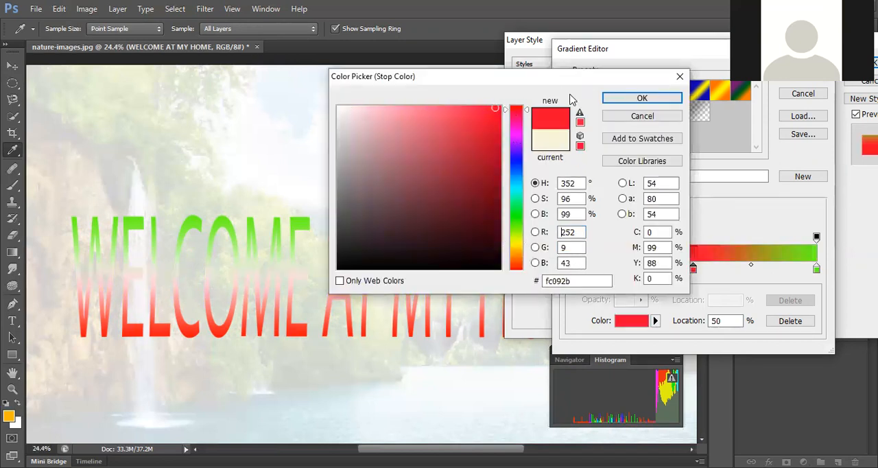
{"action": "left_click", "coordinate": [626, 101]}
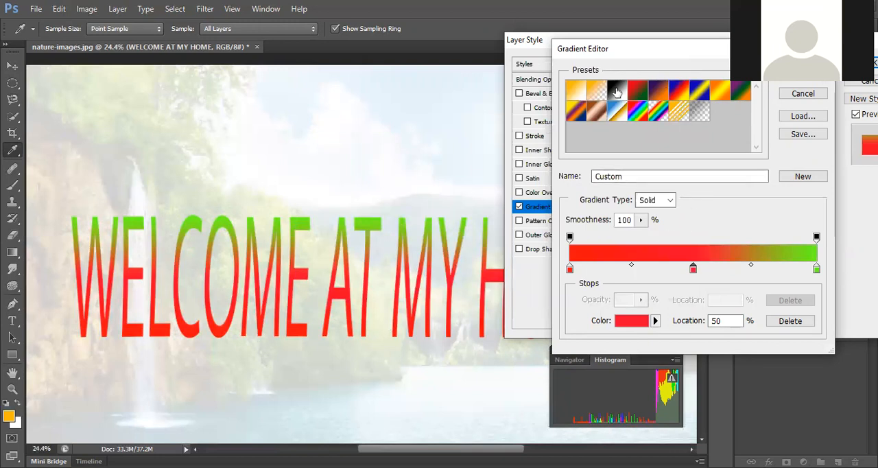
Step: Try several gradient presets on the title, including Blue, Red, Yellow, Copper, and Yellow, Violet, Orange, Blue
{"action": "left_click", "coordinate": [677, 99]}
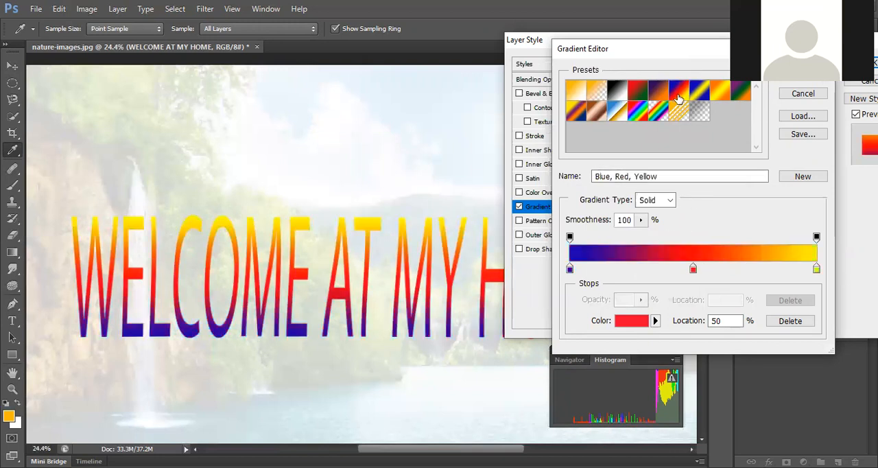
{"action": "left_click", "coordinate": [654, 96]}
{"action": "left_click", "coordinate": [639, 112]}
{"action": "left_click", "coordinate": [704, 91]}
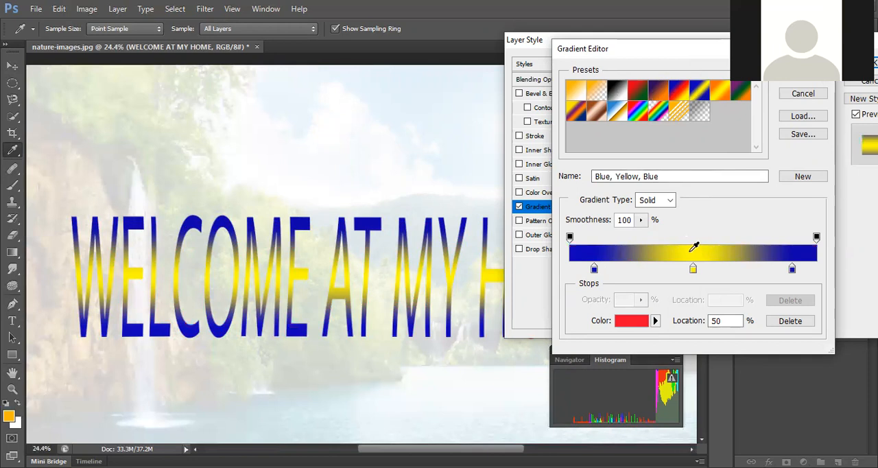
{"action": "left_click", "coordinate": [599, 115]}
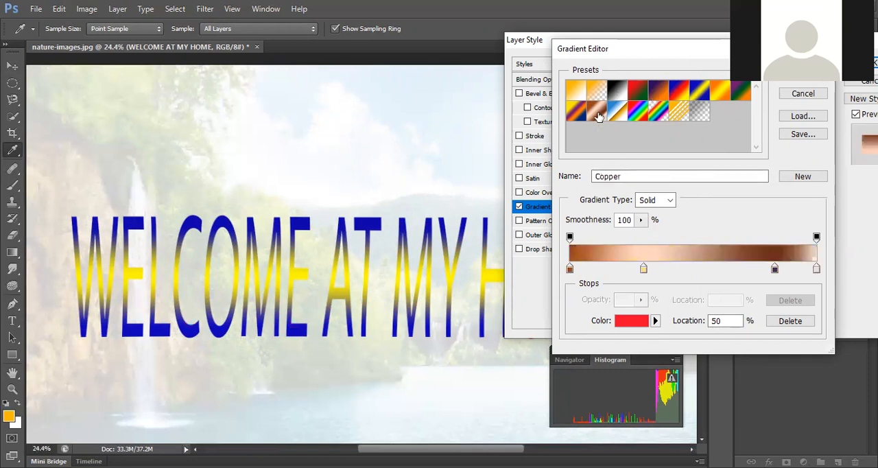
{"action": "left_click", "coordinate": [575, 110]}
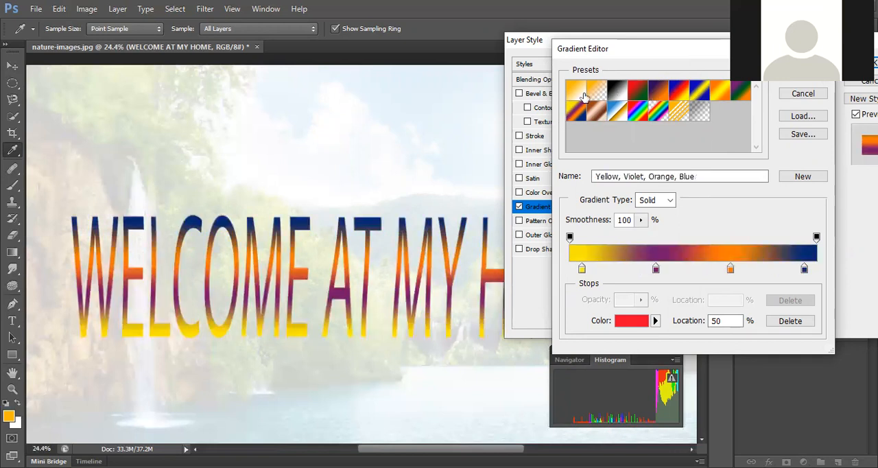
{"action": "left_click", "coordinate": [576, 91]}
{"action": "left_click", "coordinate": [686, 87]}
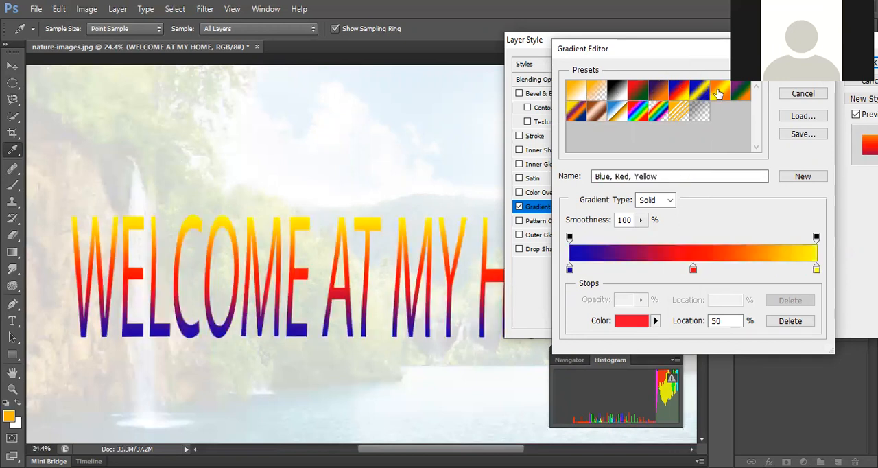
{"action": "left_click", "coordinate": [720, 91]}
Step: Apply the Blue, Yellow, Blue gradient preset and set its middle colour stop to red f60e35
{"action": "left_click", "coordinate": [701, 85]}
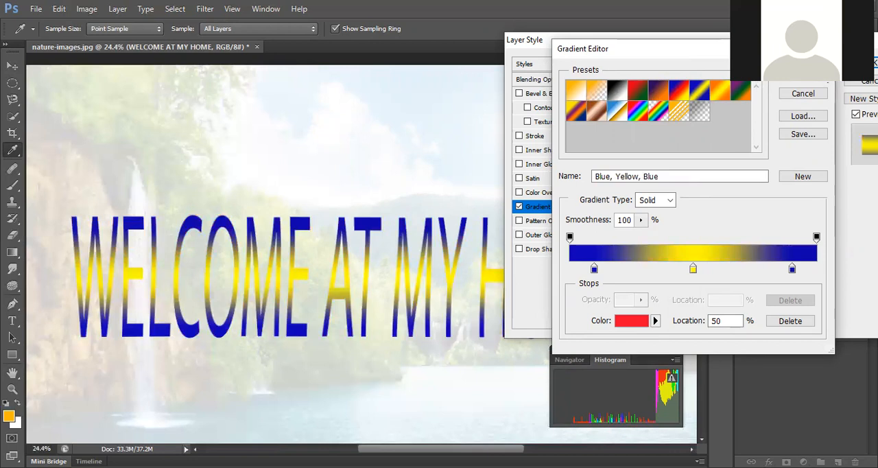
{"action": "left_click", "coordinate": [692, 268]}
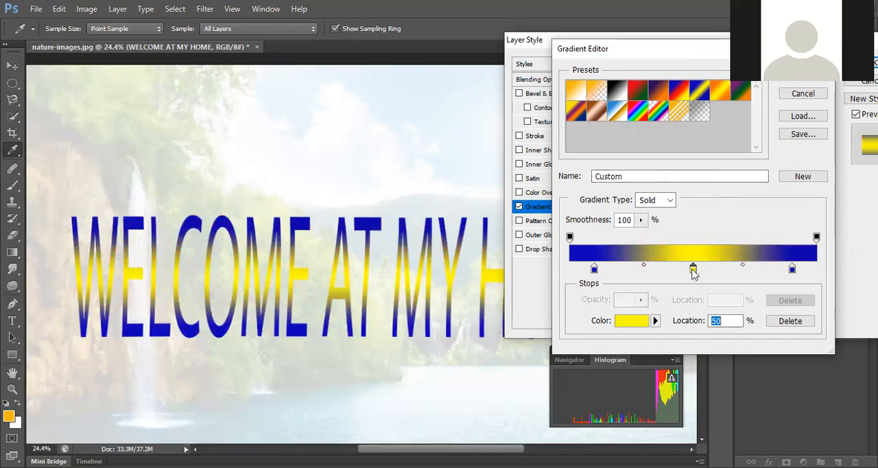
{"action": "left_click", "coordinate": [638, 319]}
{"action": "left_click_drag", "start_coordinate": [518, 157], "coordinate": [516, 111]}
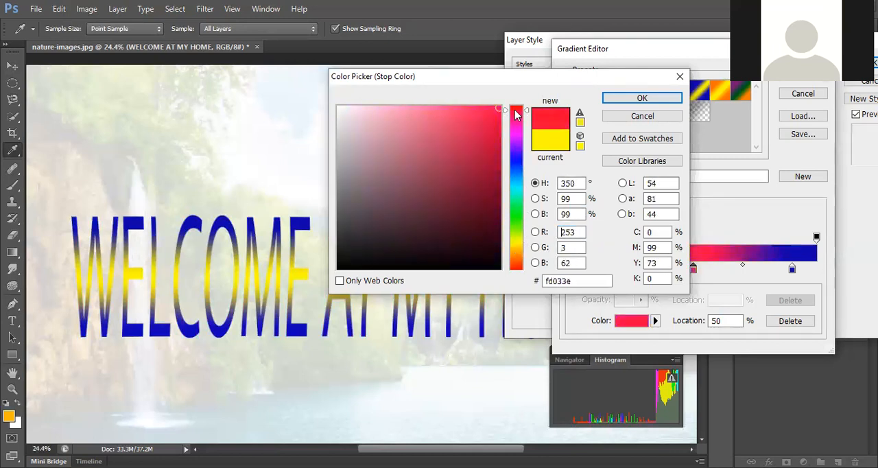
{"action": "left_click", "coordinate": [620, 102]}
{"action": "key", "text": "Return"}
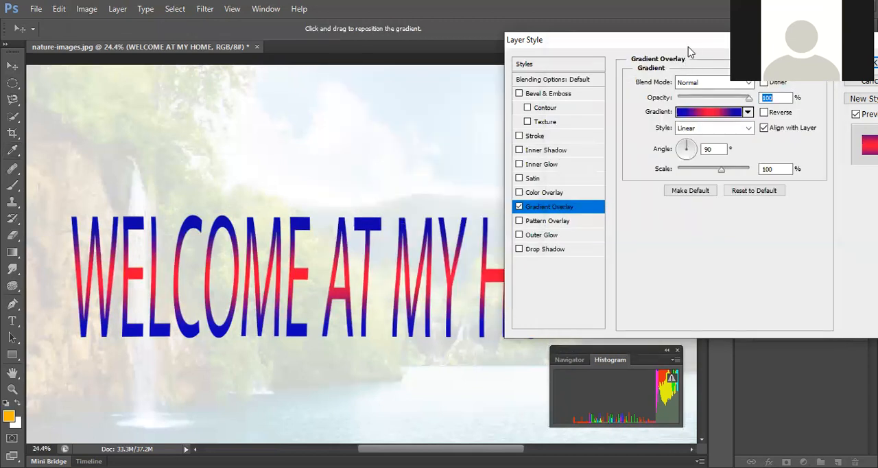
Step: Compare the Radial, Angle, Reflected and Diamond styles for the gradient overlay and choose Reflected
{"action": "left_click_drag", "start_coordinate": [649, 36], "coordinate": [606, 27]}
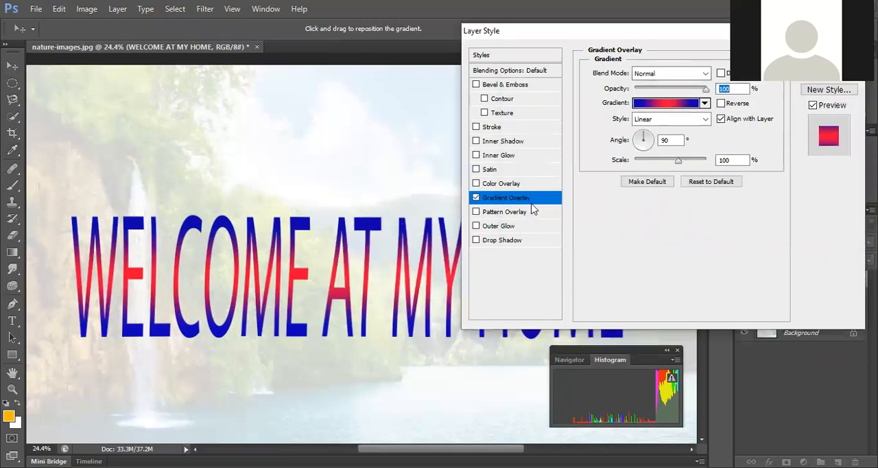
{"action": "left_click", "coordinate": [696, 122]}
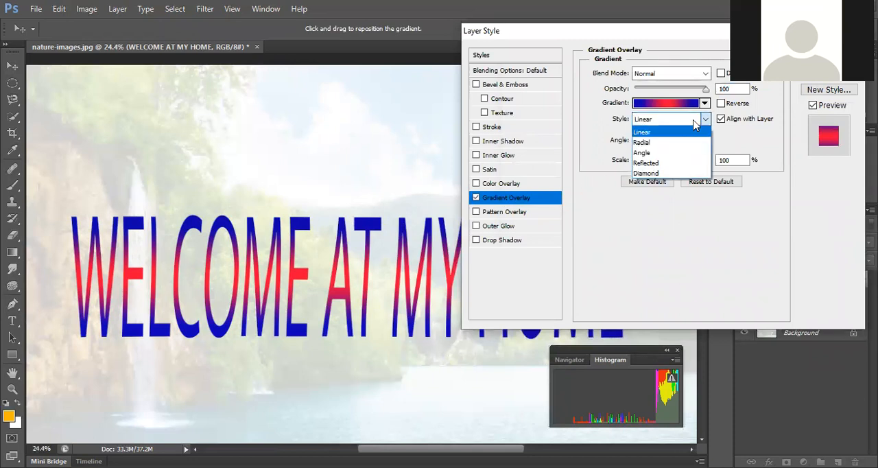
{"action": "left_click", "coordinate": [679, 142]}
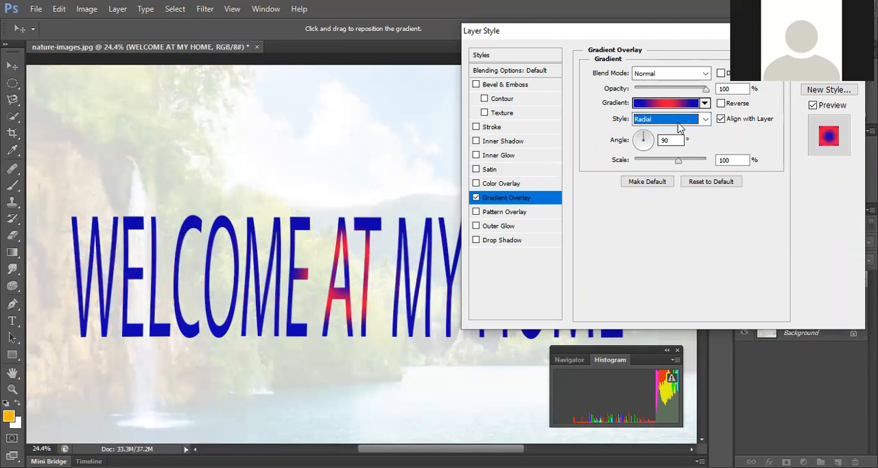
{"action": "left_click", "coordinate": [679, 122]}
{"action": "left_click", "coordinate": [666, 150]}
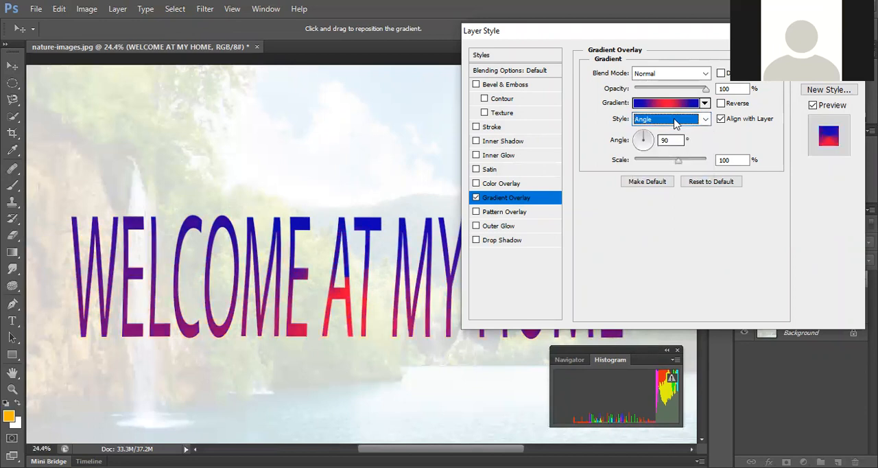
{"action": "left_click", "coordinate": [676, 123]}
{"action": "left_click", "coordinate": [665, 158]}
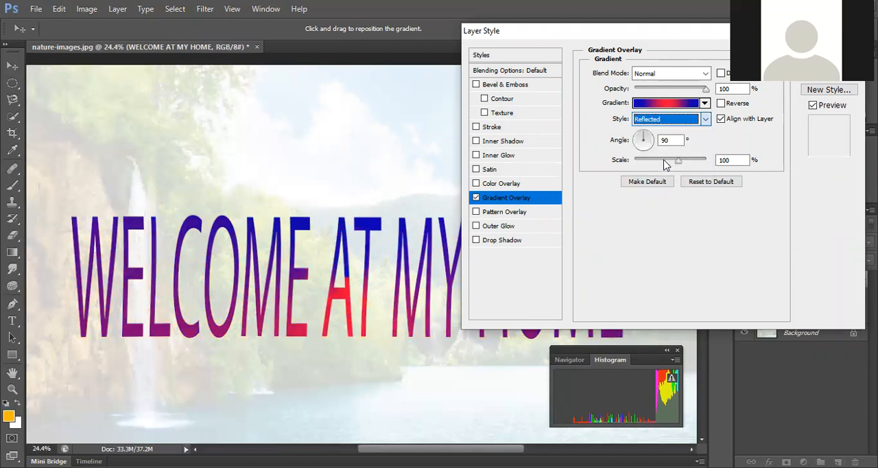
{"action": "left_click", "coordinate": [679, 122]}
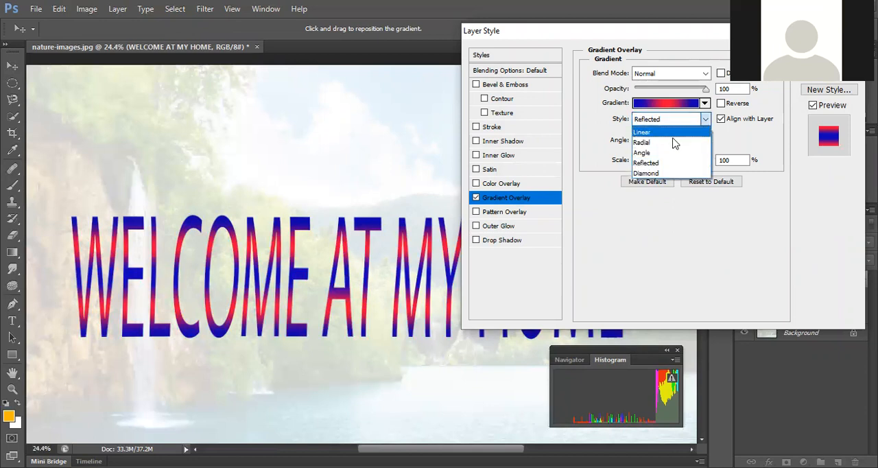
{"action": "left_click", "coordinate": [665, 174]}
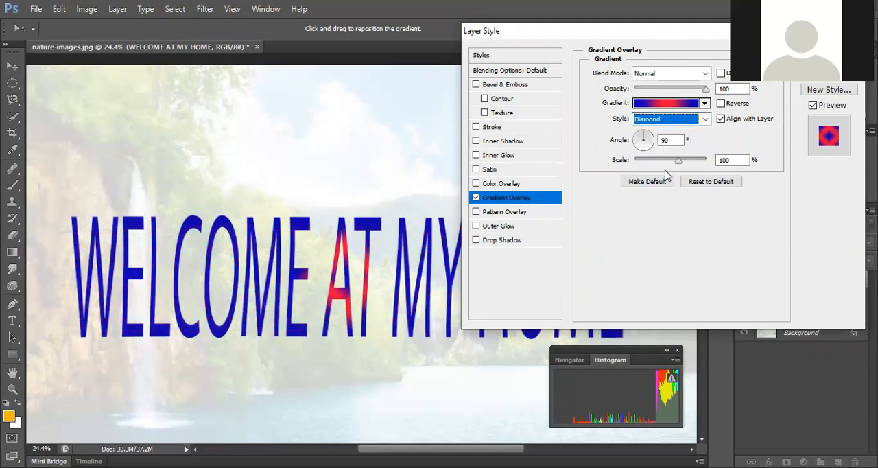
{"action": "left_click", "coordinate": [679, 124]}
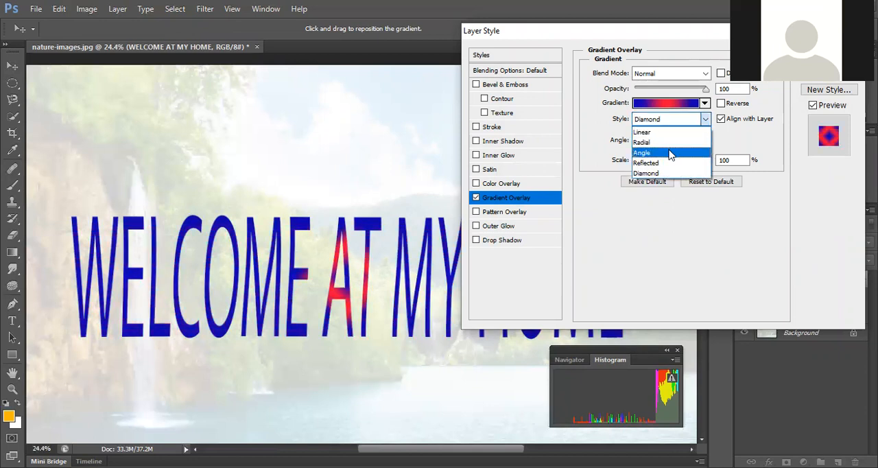
{"action": "left_click", "coordinate": [667, 163]}
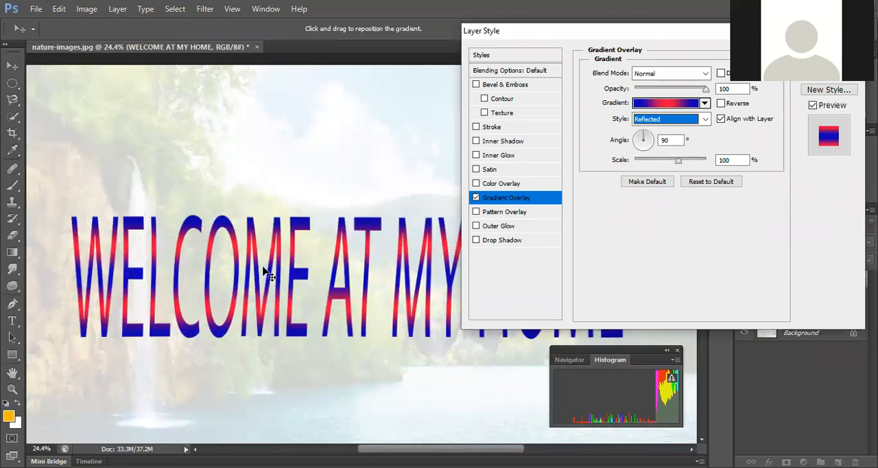
Step: Set the gradient overlay's angle to -55° and its scale to 142%
{"action": "left_click", "coordinate": [648, 134]}
{"action": "left_click_drag", "start_coordinate": [648, 137], "coordinate": [650, 154]}
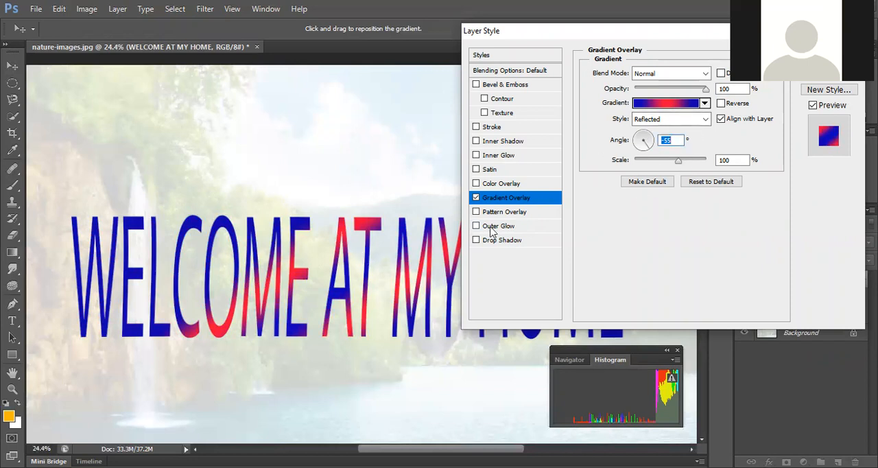
{"action": "left_click_drag", "start_coordinate": [677, 167], "coordinate": [635, 166]}
{"action": "left_click", "coordinate": [665, 161]}
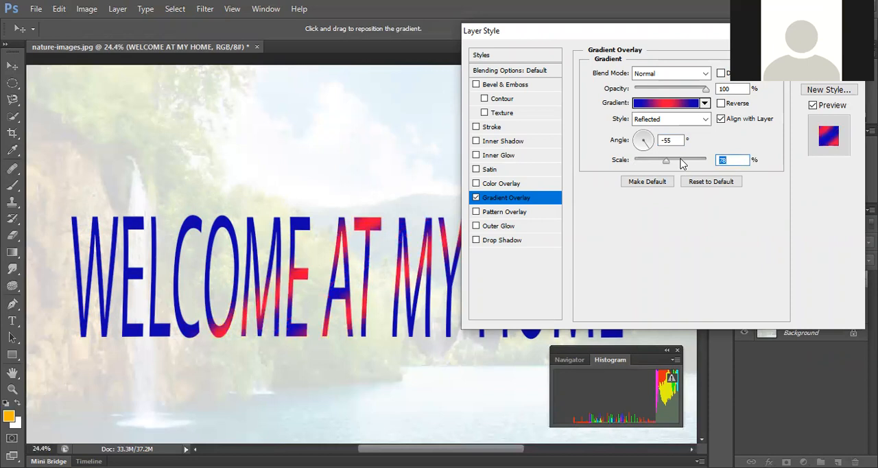
{"action": "left_click", "coordinate": [687, 160]}
{"action": "left_click_drag", "start_coordinate": [692, 163], "coordinate": [701, 162]}
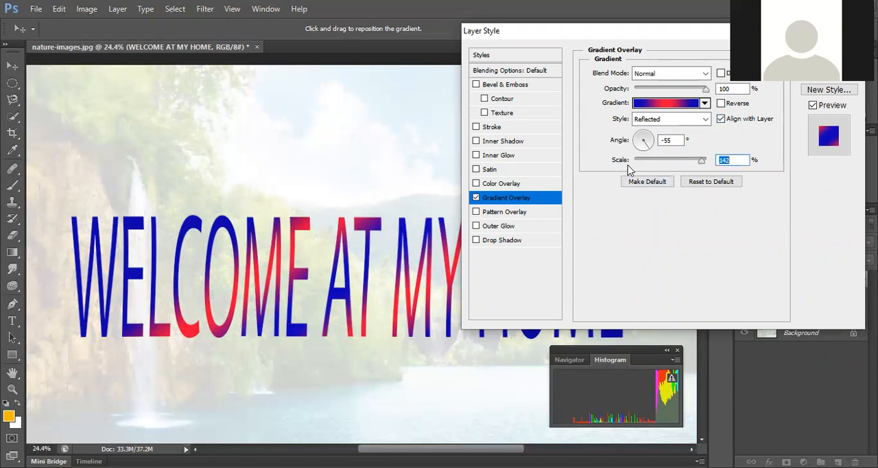
Step: Replace the title's gradient overlay with a colour overlay in dark red ca1919
{"action": "left_click", "coordinate": [475, 198]}
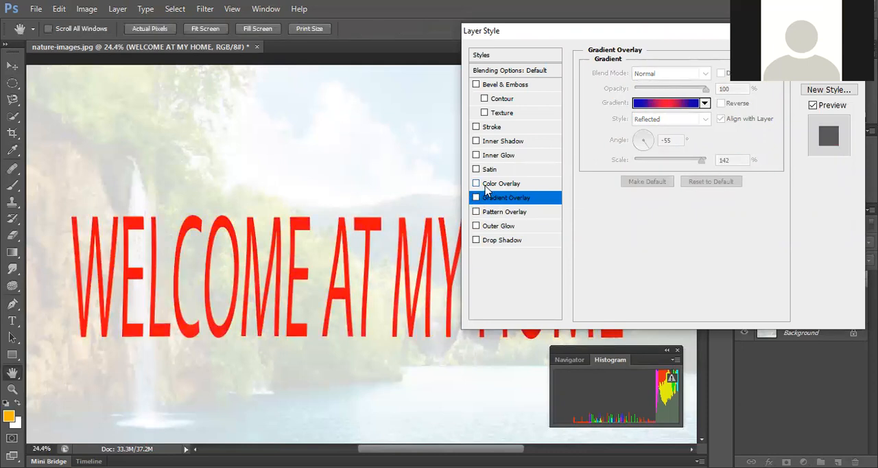
{"action": "left_click", "coordinate": [476, 184]}
{"action": "left_click", "coordinate": [508, 184]}
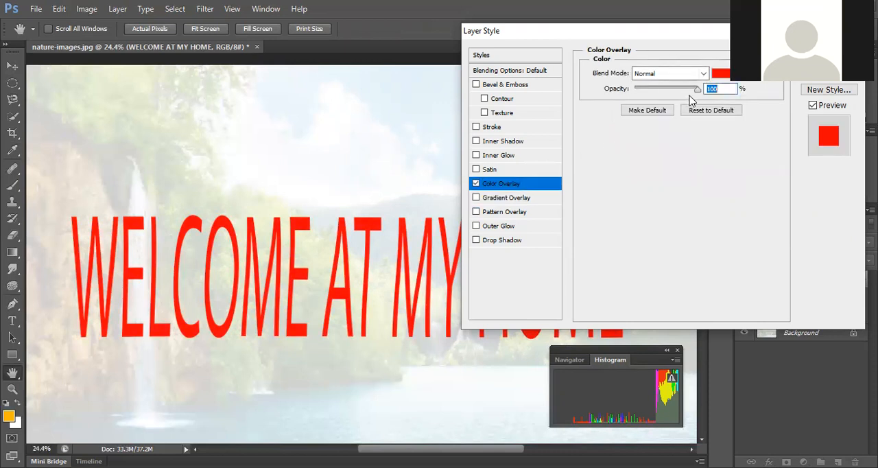
{"action": "left_click", "coordinate": [722, 74]}
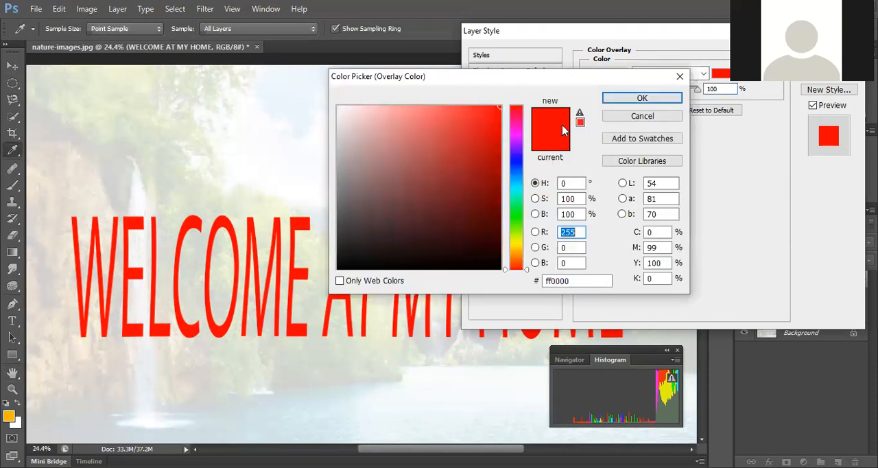
{"action": "left_click_drag", "start_coordinate": [512, 200], "coordinate": [516, 245]}
{"action": "left_click", "coordinate": [490, 114]}
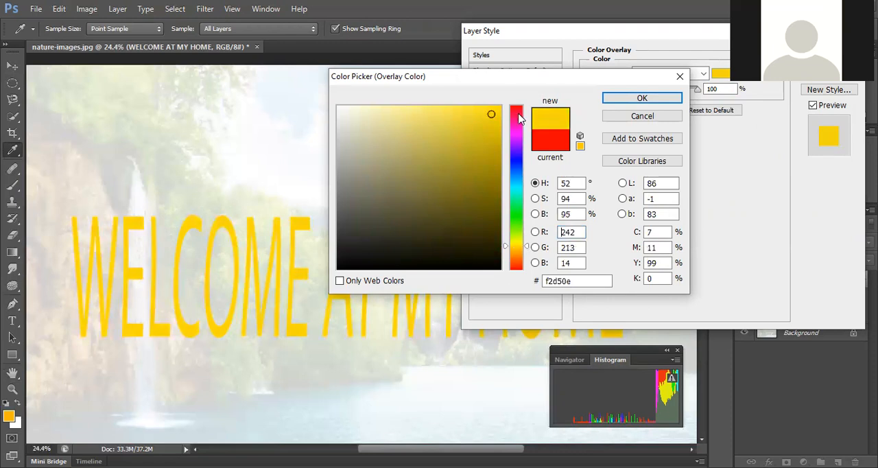
{"action": "left_click", "coordinate": [548, 140]}
{"action": "mouse_move", "coordinate": [498, 116]}
{"action": "left_mouse_down"}
{"action": "mouse_move", "coordinate": [467, 111]}
{"action": "mouse_move", "coordinate": [481, 140]}
{"action": "left_mouse_up"}
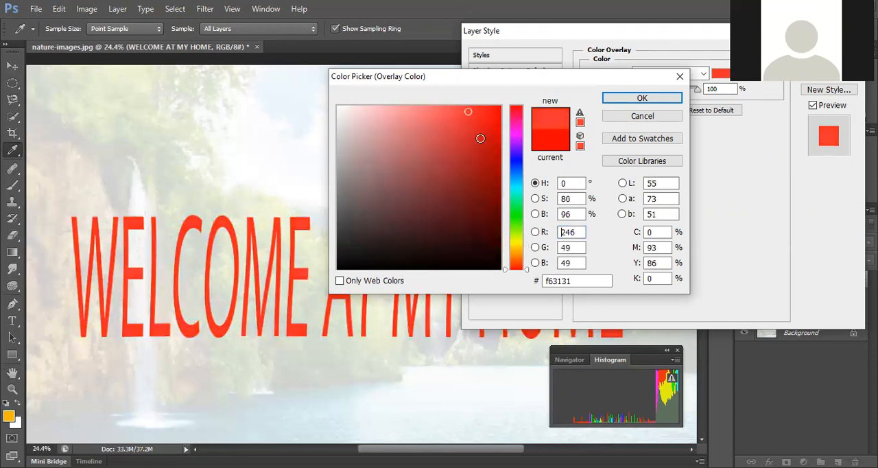
{"action": "left_click", "coordinate": [606, 101]}
Step: Reduce the title's colour overlay opacity to 15% and try the Darken and Color Burn blend modes
{"action": "left_click_drag", "start_coordinate": [696, 90], "coordinate": [646, 93]}
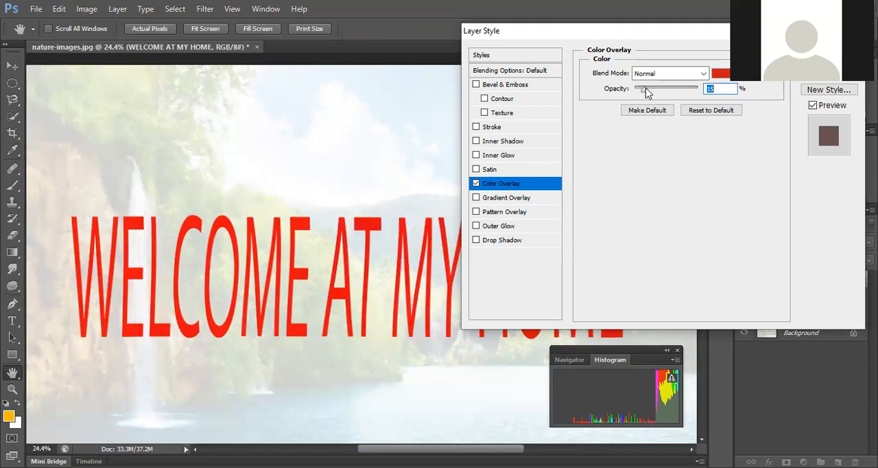
{"action": "left_click", "coordinate": [668, 75]}
{"action": "left_click", "coordinate": [660, 112]}
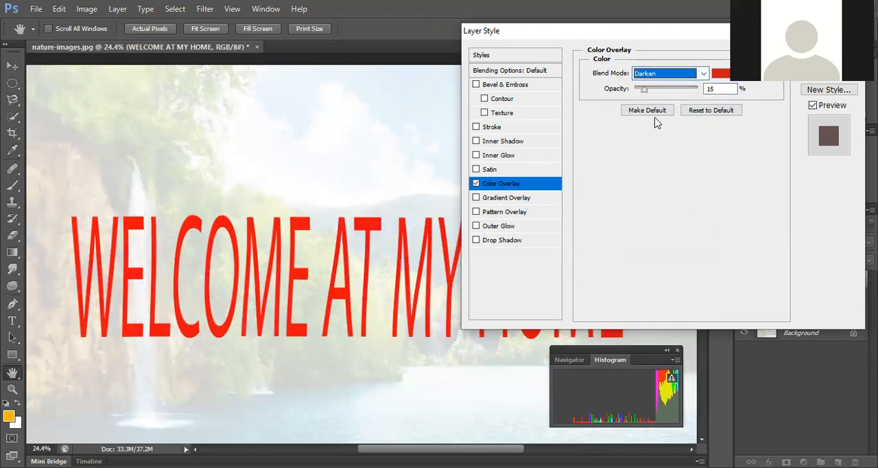
{"action": "left_click", "coordinate": [679, 81]}
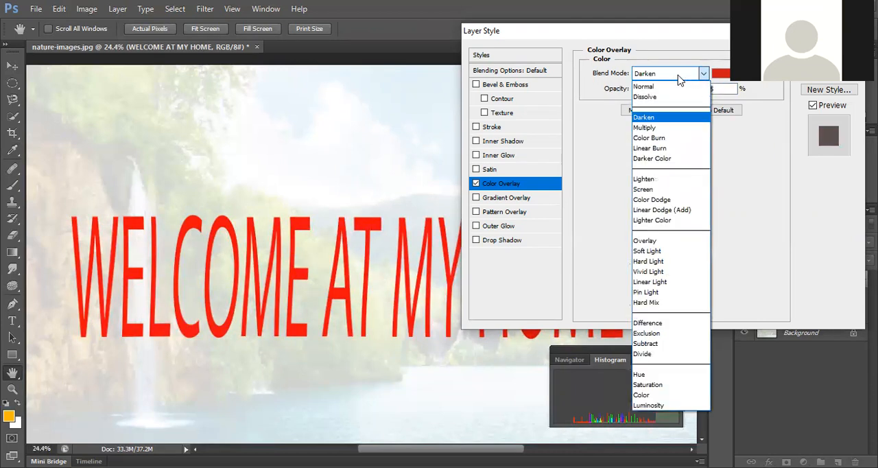
{"action": "left_click", "coordinate": [664, 139]}
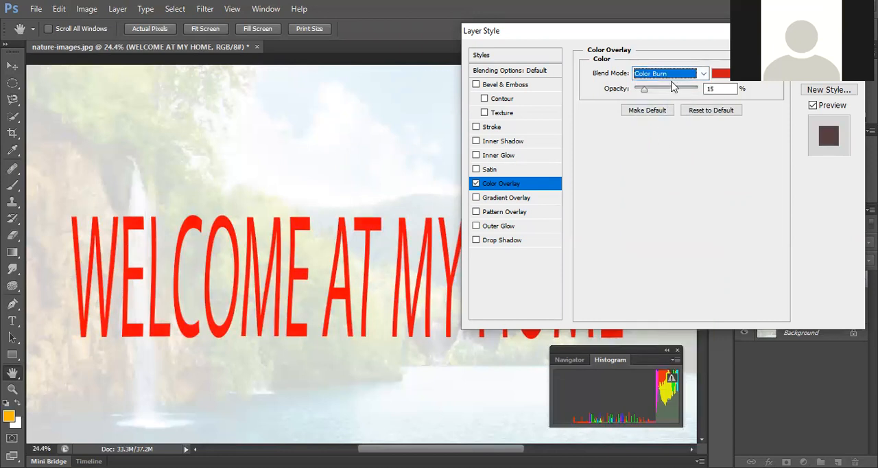
Step: Set the colour overlay's blend mode to Pin Light and its opacity to 99%
{"action": "key", "text": "Down"}
{"action": "key", "text": "Down"}
{"action": "key", "text": "Down"}
{"action": "key", "text": "Down"}
{"action": "key", "text": "Down"}
{"action": "key", "text": "Down"}
{"action": "key", "text": "Down"}
{"action": "key", "text": "Down"}
{"action": "key", "text": "Down"}
{"action": "key", "text": "Down"}
{"action": "key", "text": "Down"}
{"action": "key", "text": "Down"}
{"action": "key", "text": "Down"}
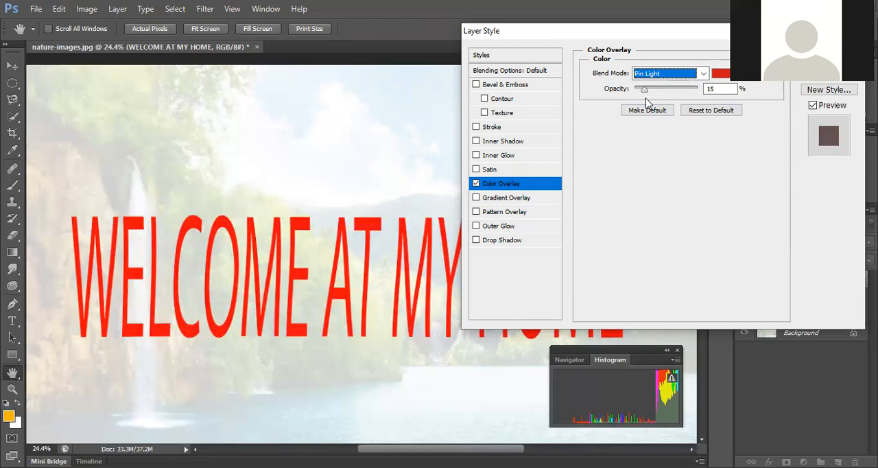
{"action": "left_click_drag", "start_coordinate": [644, 90], "coordinate": [698, 90]}
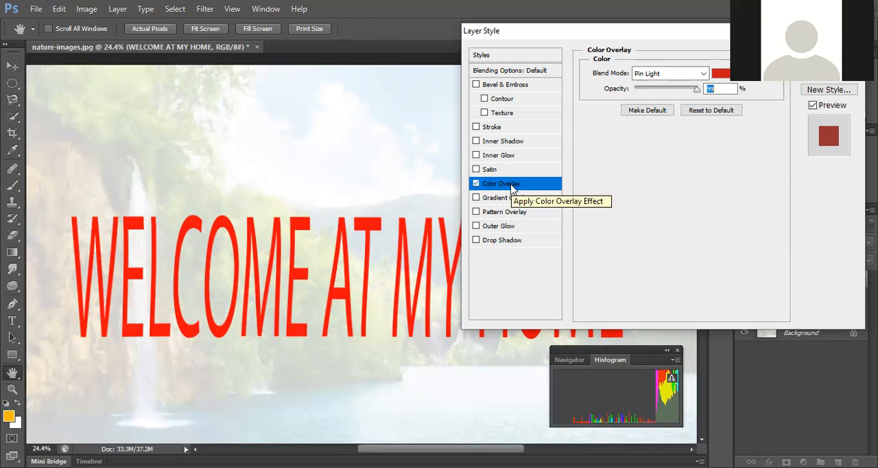
Step: Replace the title's colour overlay with a satin effect in Normal blend mode at 77% opacity
{"action": "left_click", "coordinate": [476, 183]}
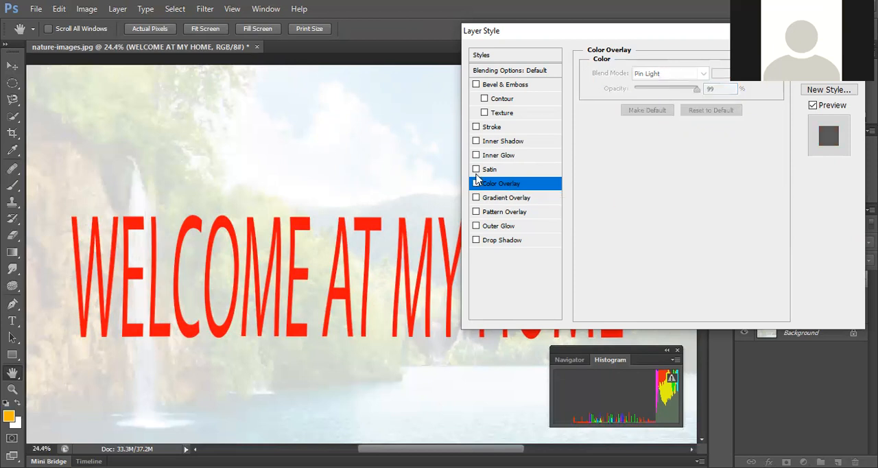
{"action": "left_click", "coordinate": [476, 170]}
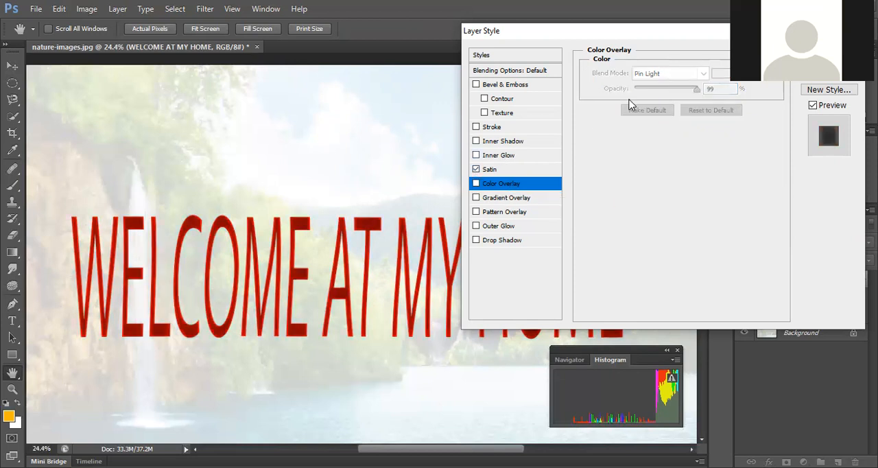
{"action": "left_click", "coordinate": [508, 170]}
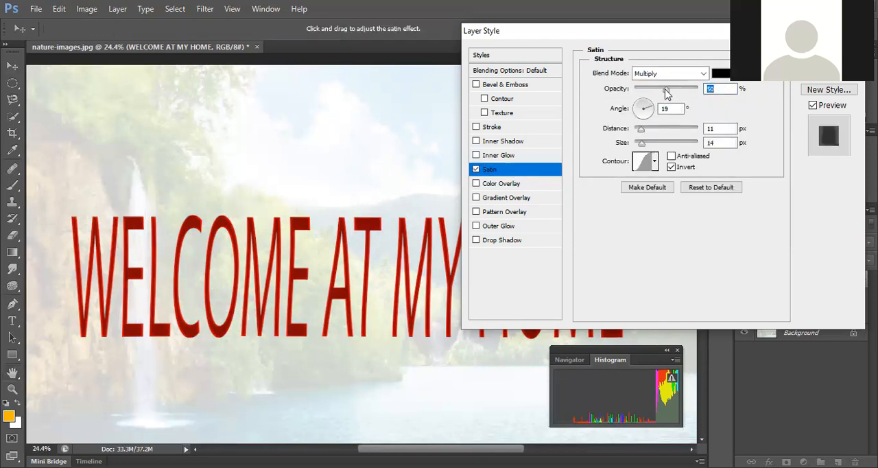
{"action": "left_click", "coordinate": [676, 73]}
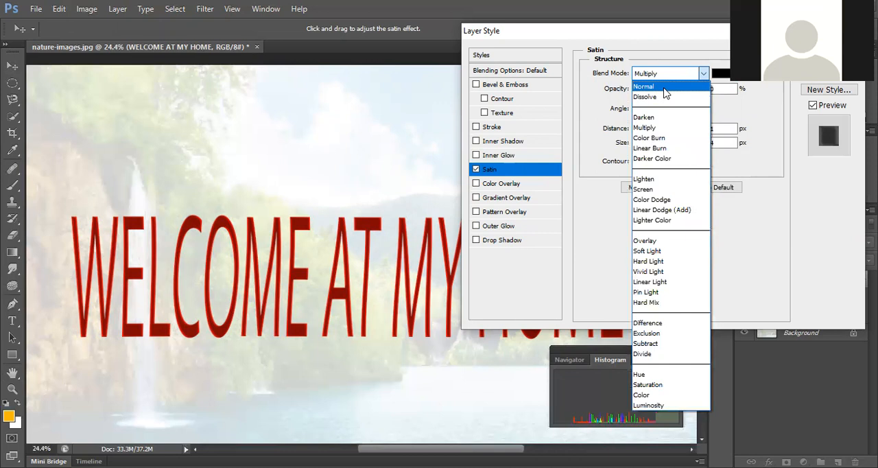
{"action": "left_click", "coordinate": [662, 87]}
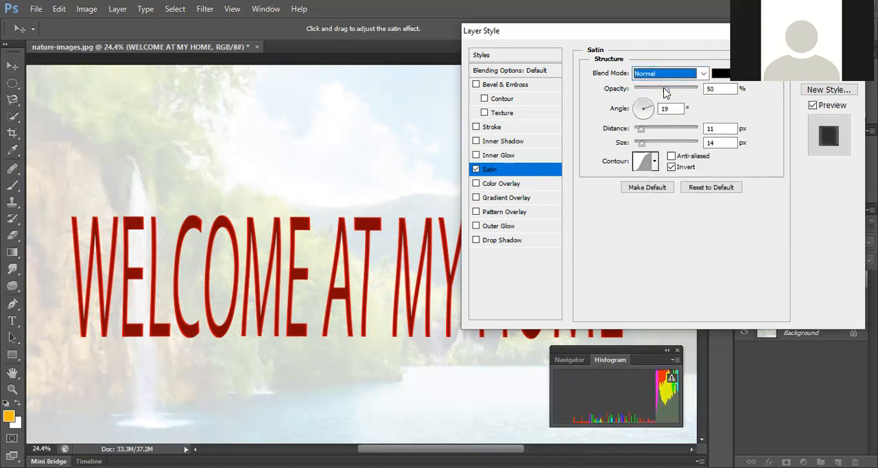
{"action": "left_click_drag", "start_coordinate": [664, 90], "coordinate": [683, 89]}
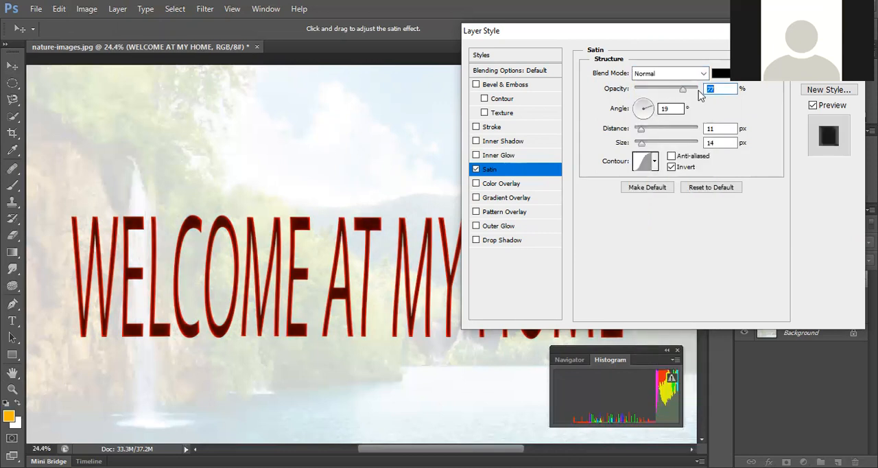
Step: Set the satin colour to pale pink ebaaaa, its angle to -48°, distance to 85 px and size to 5 px
{"action": "left_click", "coordinate": [718, 74]}
{"action": "left_click_drag", "start_coordinate": [487, 123], "coordinate": [382, 119]}
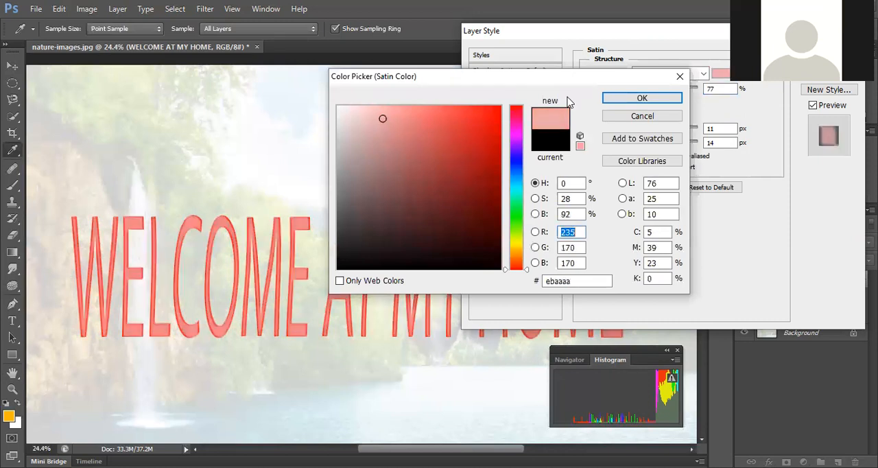
{"action": "left_click", "coordinate": [624, 96]}
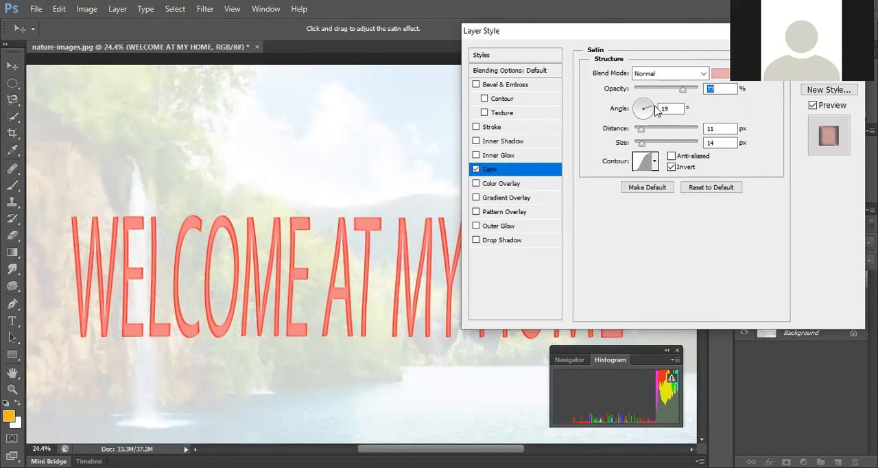
{"action": "left_click_drag", "start_coordinate": [649, 109], "coordinate": [608, 148]}
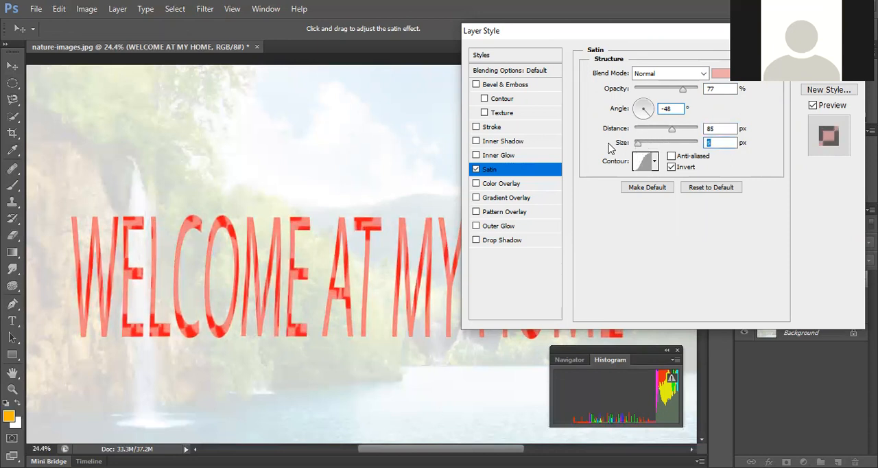
Step: Compare several contour presets for the satin effect and choose the rising stepped contour
{"action": "left_click", "coordinate": [654, 160]}
{"action": "left_click", "coordinate": [617, 189]}
{"action": "left_click", "coordinate": [582, 192]}
{"action": "left_click", "coordinate": [603, 190]}
{"action": "left_click", "coordinate": [629, 193]}
{"action": "left_click", "coordinate": [652, 198]}
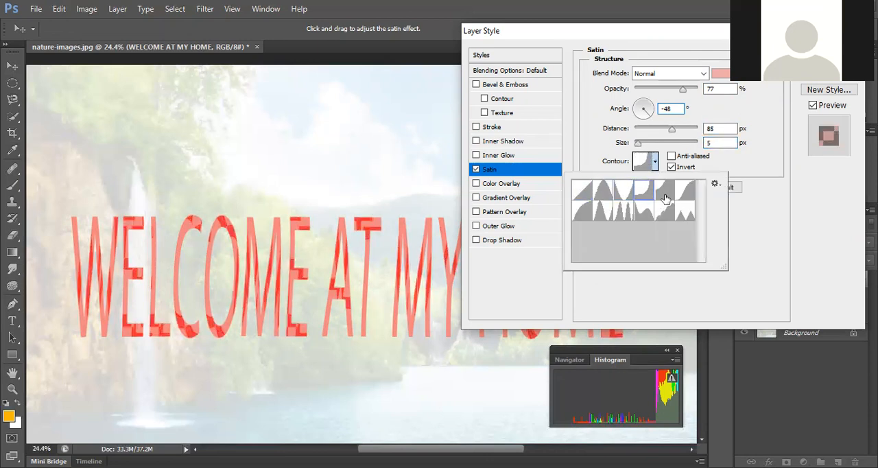
{"action": "left_click", "coordinate": [653, 212]}
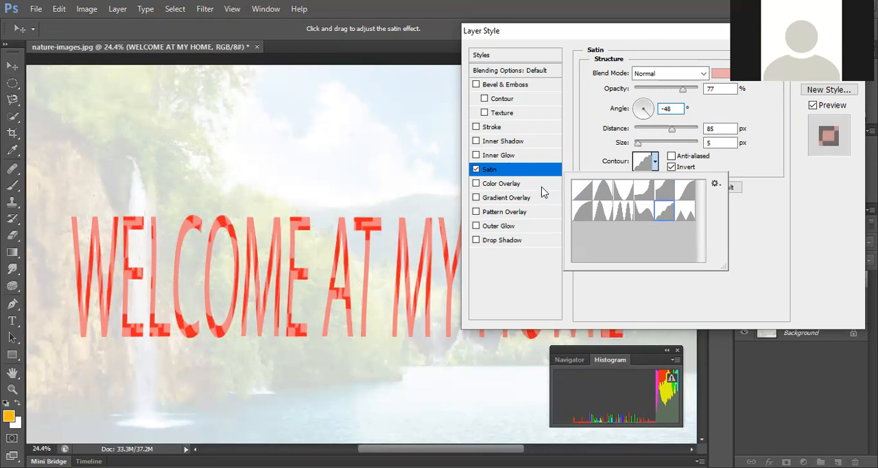
Step: Replace the title's satin effect with an inner glow and set its blend mode to Normal
{"action": "left_click", "coordinate": [476, 169]}
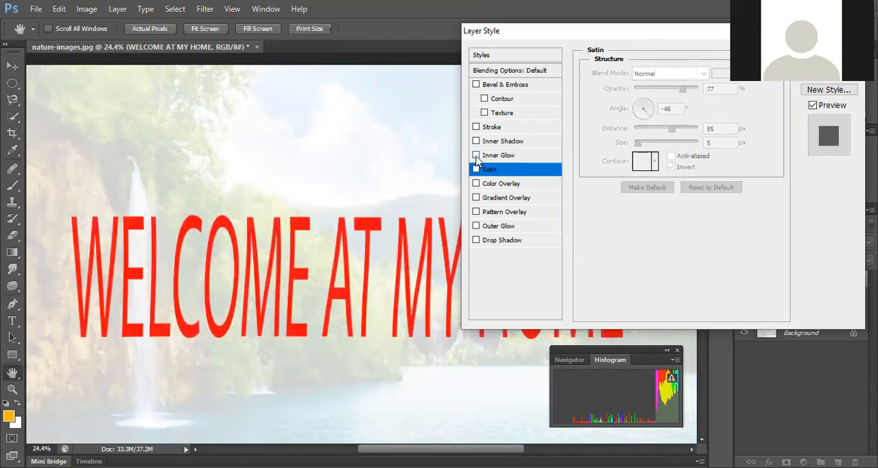
{"action": "left_click", "coordinate": [475, 155]}
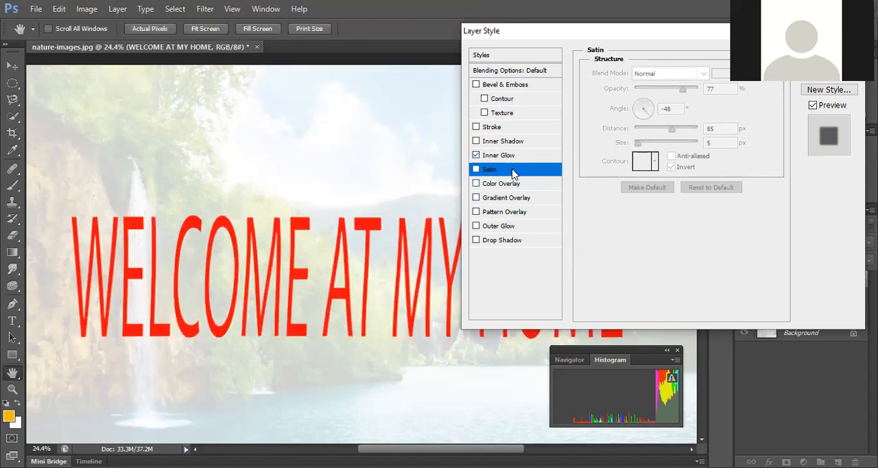
{"action": "left_click", "coordinate": [476, 168]}
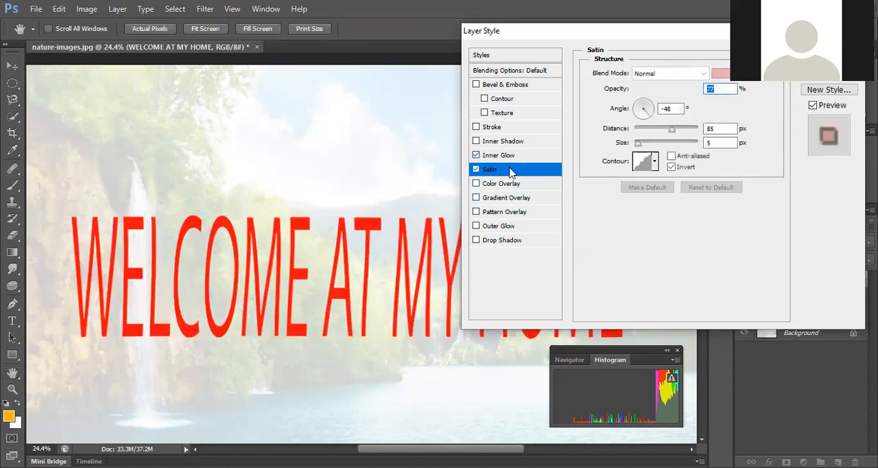
{"action": "left_click", "coordinate": [475, 169]}
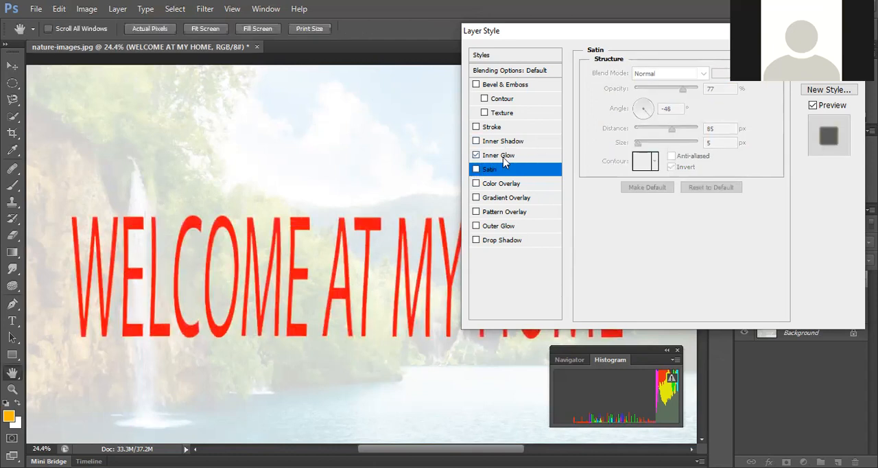
{"action": "left_click", "coordinate": [503, 157]}
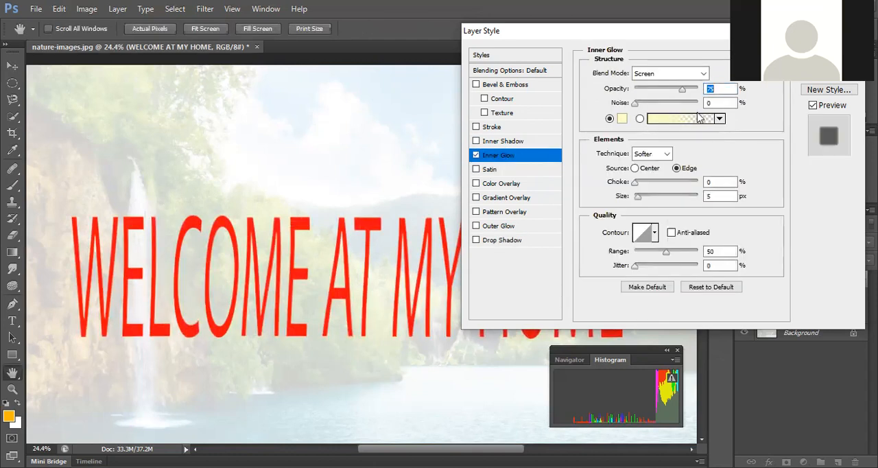
{"action": "left_click", "coordinate": [693, 74]}
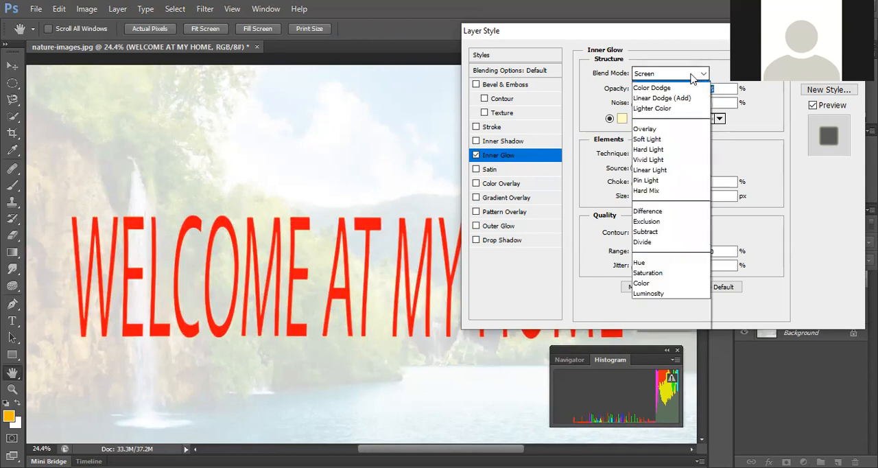
{"action": "left_click", "coordinate": [675, 86]}
{"action": "key", "text": "Tab"}
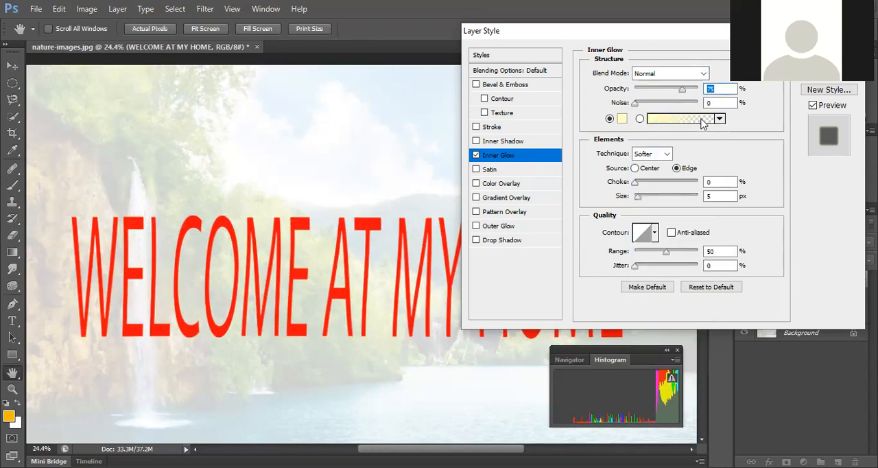
Step: Compare the gradient presets for the inner glow and apply Orange, Yellow, Orange
{"action": "left_click", "coordinate": [704, 120]}
{"action": "left_click", "coordinate": [679, 98]}
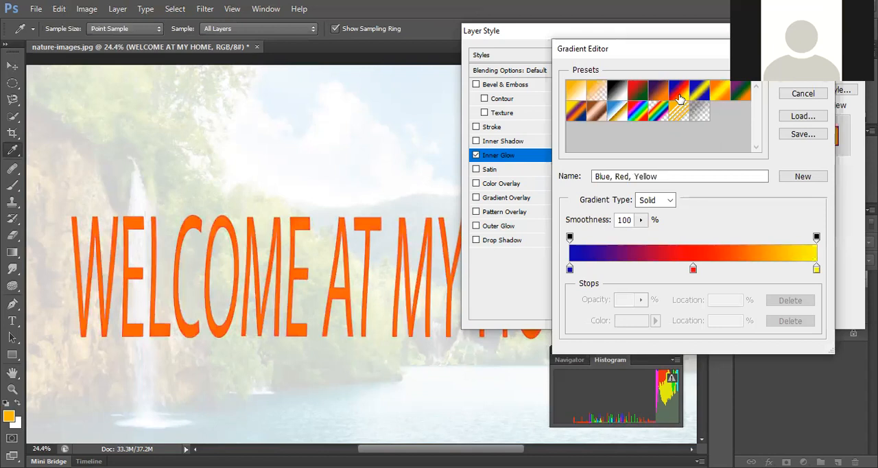
{"action": "left_click", "coordinate": [659, 96]}
{"action": "left_click", "coordinate": [637, 96]}
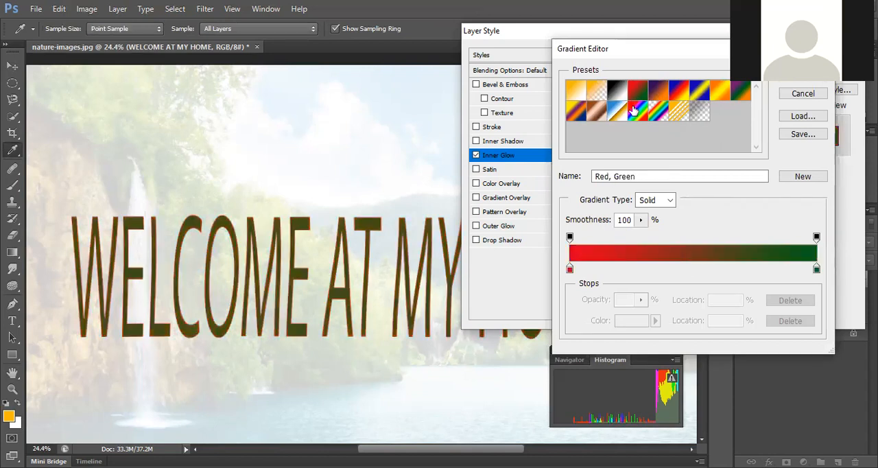
{"action": "left_click", "coordinate": [634, 109]}
{"action": "left_click", "coordinate": [598, 110]}
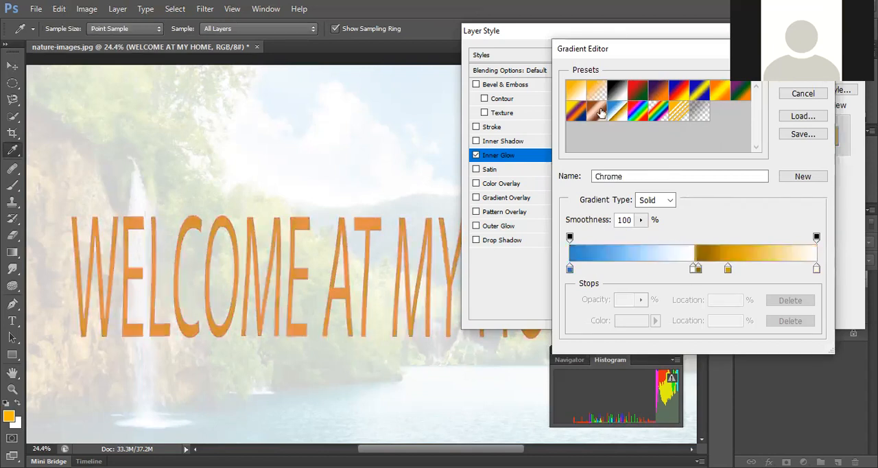
{"action": "left_click", "coordinate": [617, 91]}
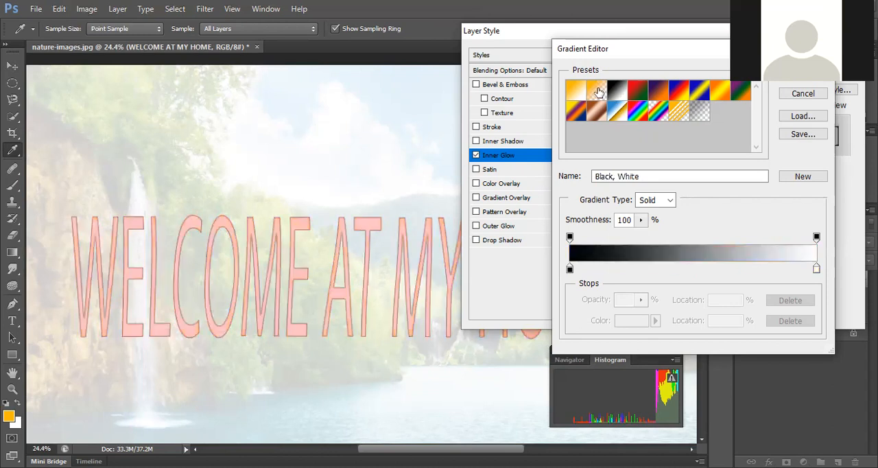
{"action": "left_click", "coordinate": [598, 91]}
{"action": "left_click", "coordinate": [577, 96]}
{"action": "left_click", "coordinate": [578, 115]}
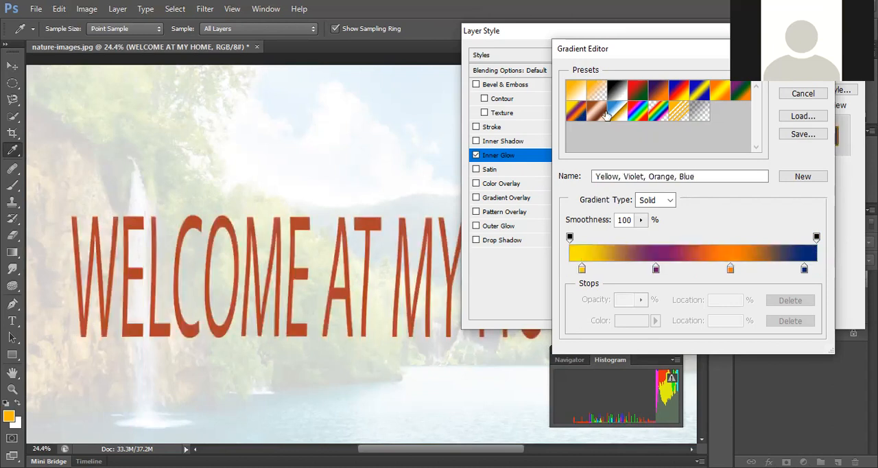
{"action": "left_click", "coordinate": [596, 111]}
{"action": "left_click", "coordinate": [706, 96]}
{"action": "left_click", "coordinate": [719, 91]}
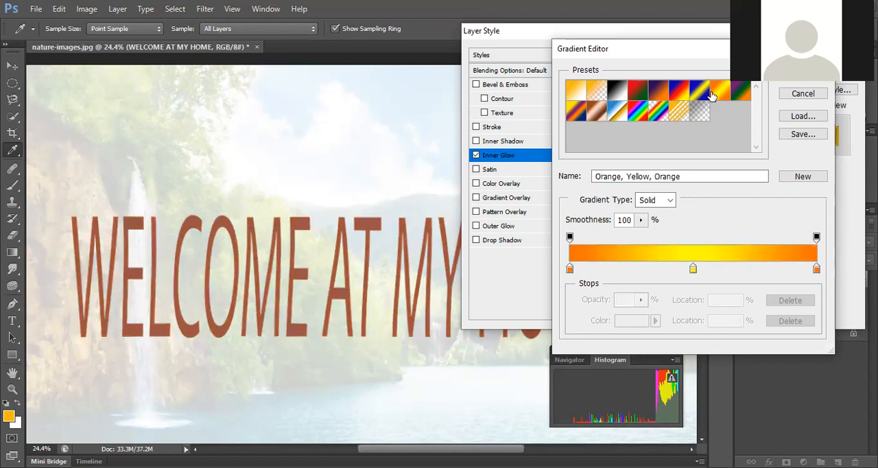
{"action": "left_click", "coordinate": [784, 76]}
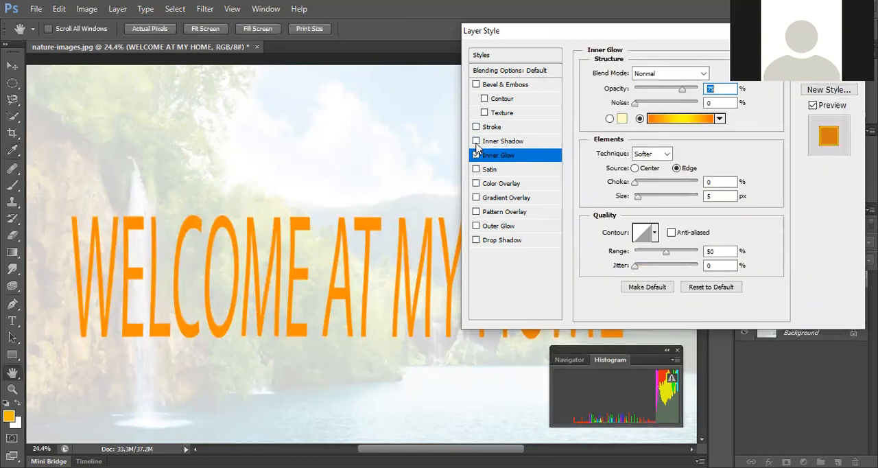
Step: Set the inner glow's choke to 49% and its size to 29 px
{"action": "left_click_drag", "start_coordinate": [635, 182], "coordinate": [642, 199]}
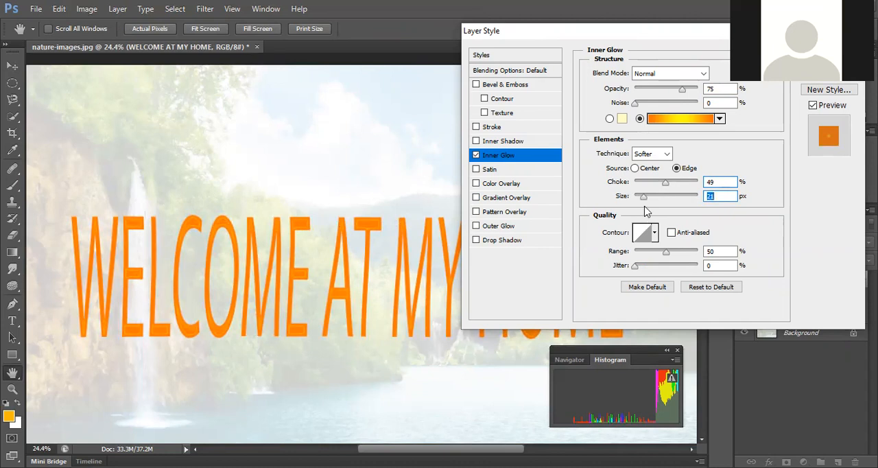
{"action": "mouse_move", "coordinate": [644, 201]}
{"action": "left_mouse_down"}
{"action": "mouse_move", "coordinate": [659, 199]}
{"action": "mouse_move", "coordinate": [648, 203]}
{"action": "left_mouse_up"}
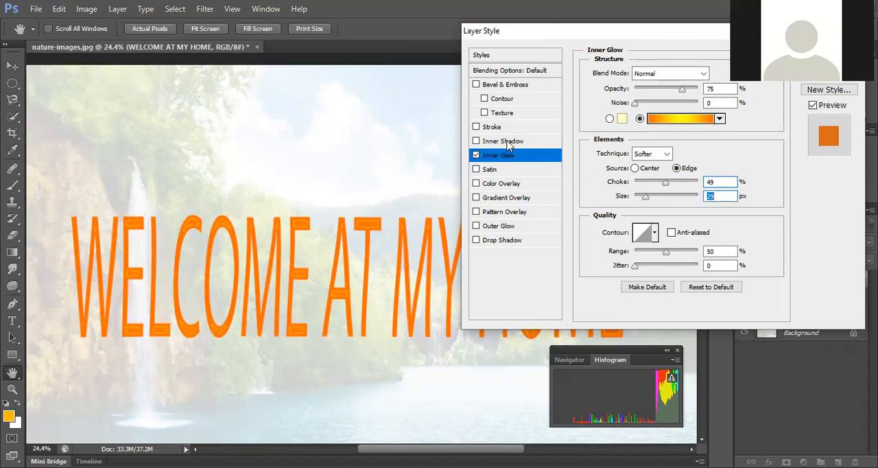
Step: Try an inner shadow at 91% opacity on the title, and switch off both the inner shadow and inner glow
{"action": "left_click", "coordinate": [476, 141]}
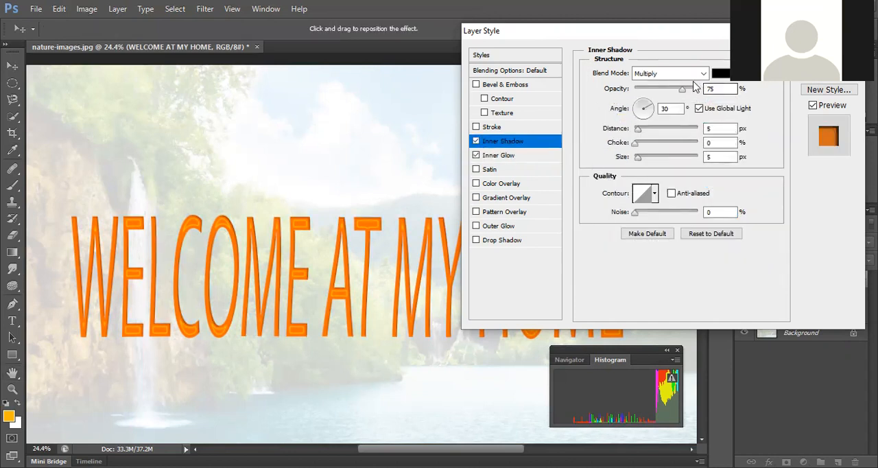
{"action": "left_click_drag", "start_coordinate": [683, 90], "coordinate": [693, 92]}
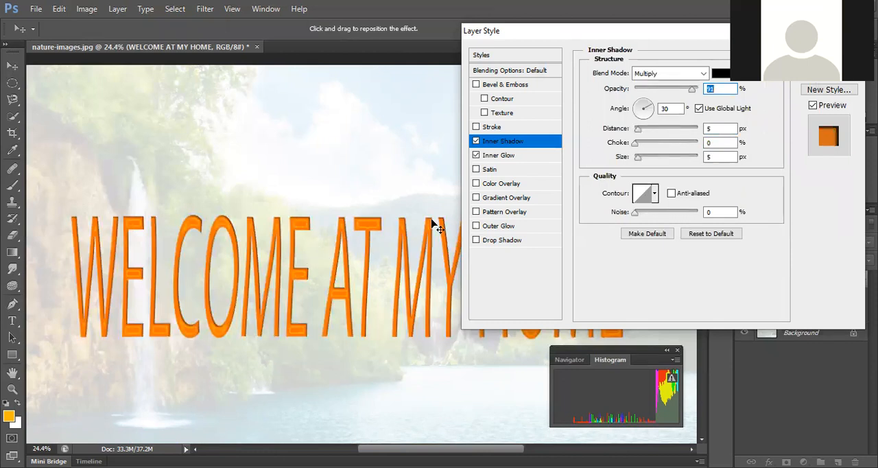
{"action": "left_click", "coordinate": [476, 140]}
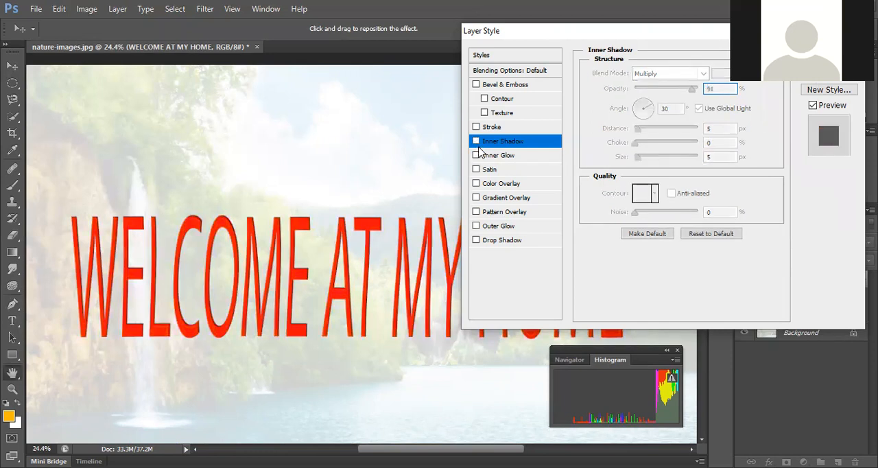
Step: Add a black stroke to the title and set its size to 10 px
{"action": "left_click", "coordinate": [476, 128]}
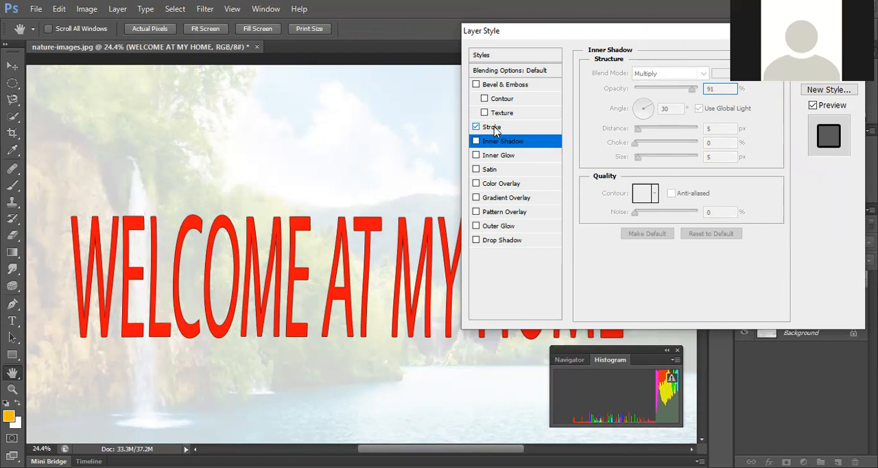
{"action": "left_click", "coordinate": [492, 129]}
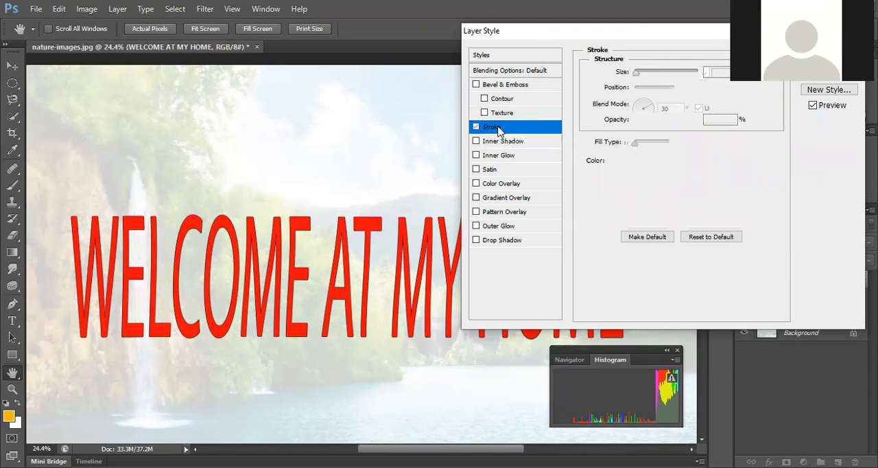
{"action": "left_click_drag", "start_coordinate": [637, 74], "coordinate": [644, 79]}
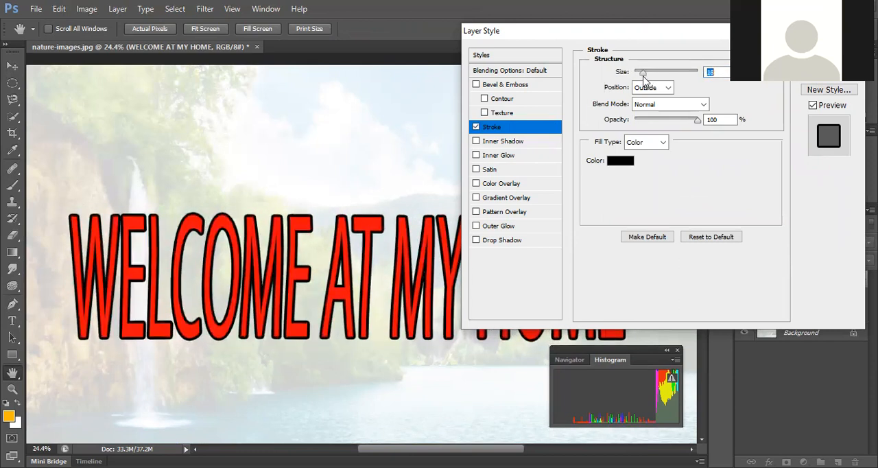
{"action": "left_click_drag", "start_coordinate": [643, 79], "coordinate": [639, 75]}
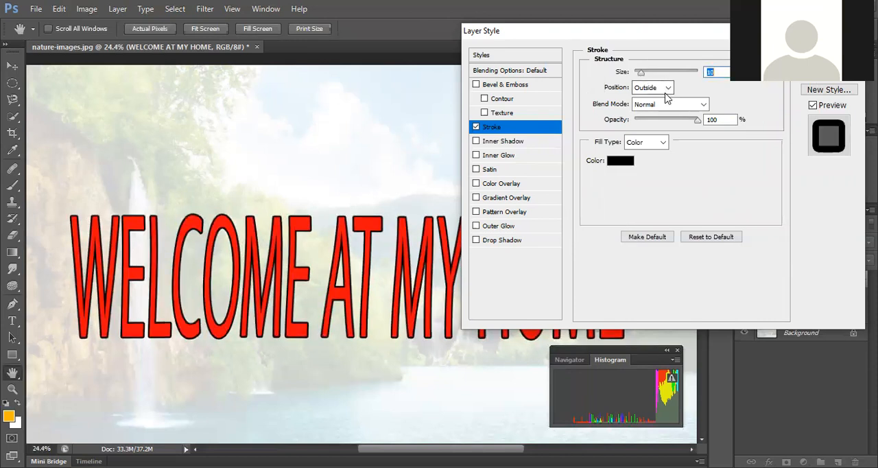
Step: Compare the Inside and Outside positions for the title's stroke, and set its position to Center
{"action": "left_click", "coordinate": [666, 90]}
{"action": "left_click", "coordinate": [657, 111]}
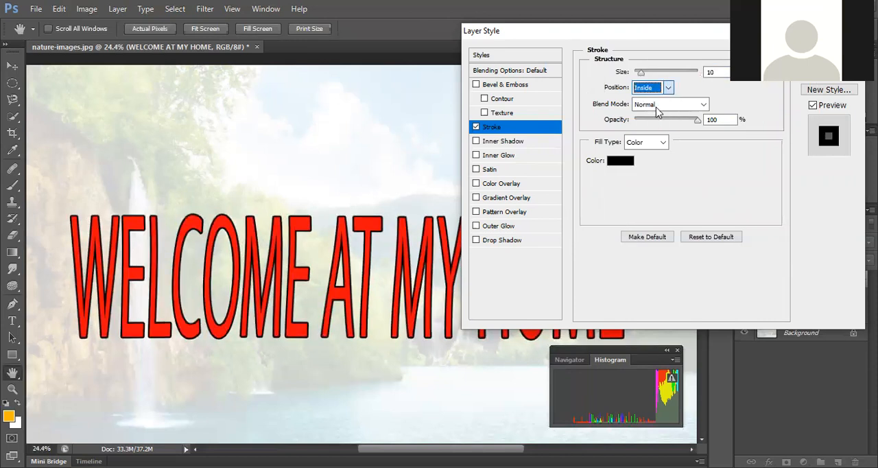
{"action": "left_click", "coordinate": [657, 91]}
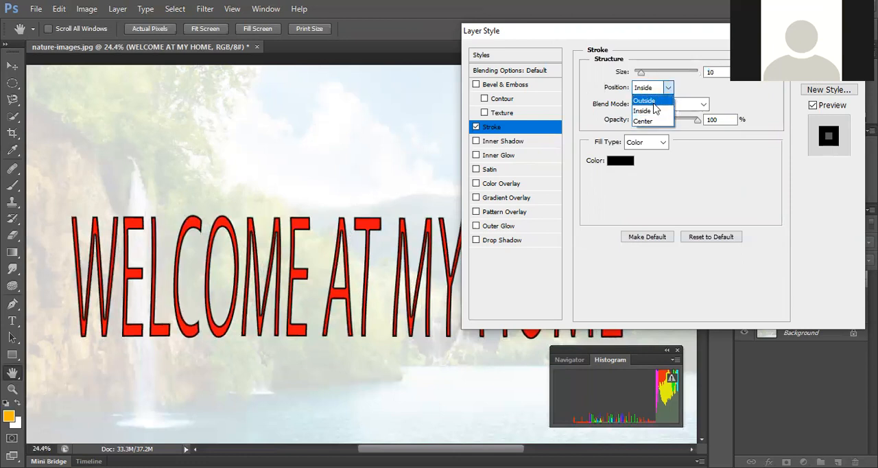
{"action": "left_click", "coordinate": [653, 101]}
{"action": "left_click", "coordinate": [655, 88]}
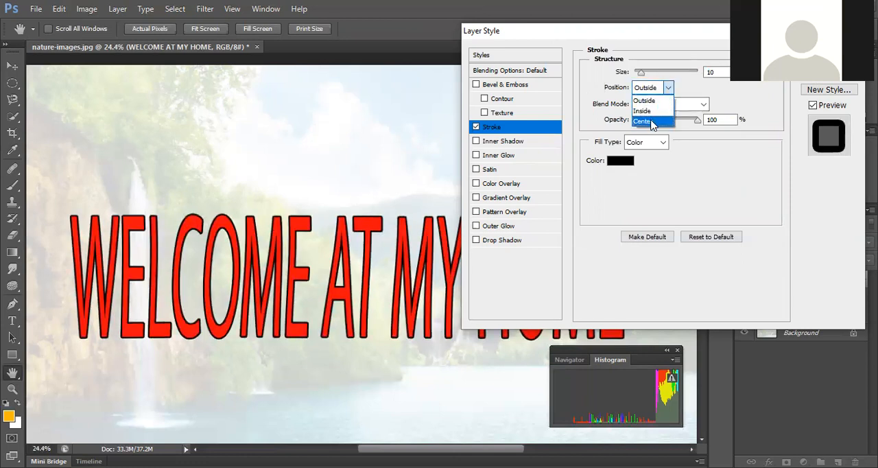
{"action": "left_click", "coordinate": [651, 121]}
Step: Try the Multiply and Lighten blend modes on the stroke, and set it back to Normal
{"action": "left_click", "coordinate": [679, 105]}
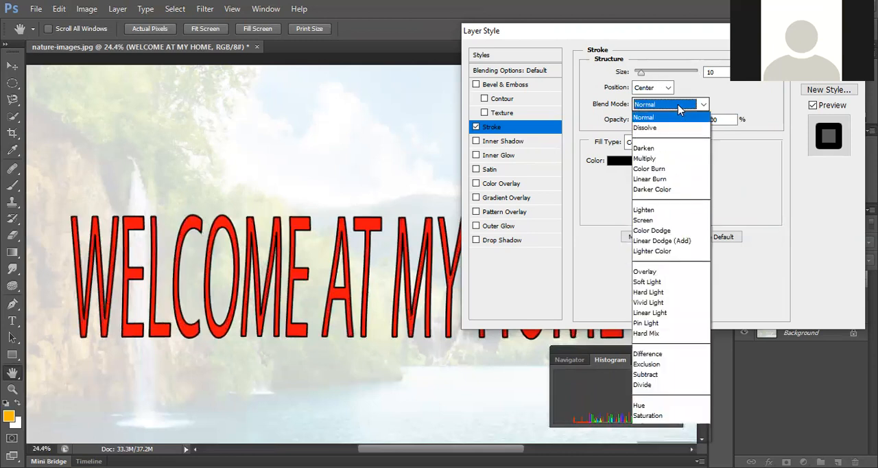
{"action": "left_click", "coordinate": [664, 159]}
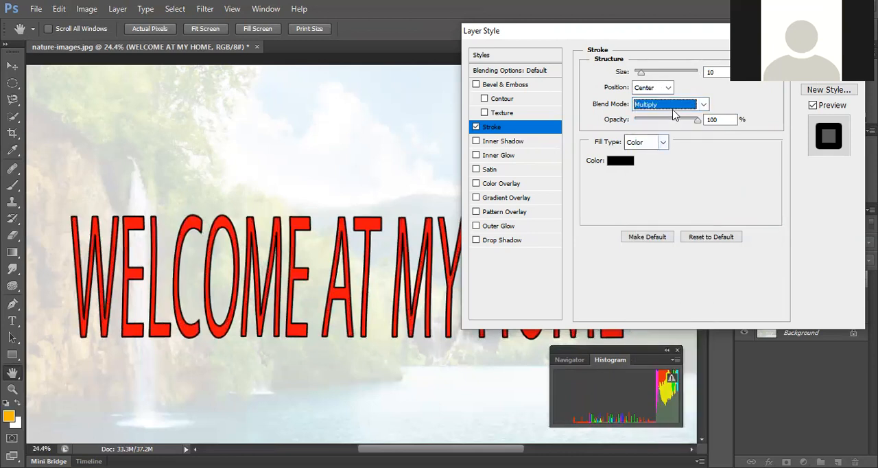
{"action": "left_click", "coordinate": [676, 107]}
{"action": "left_click", "coordinate": [658, 207]}
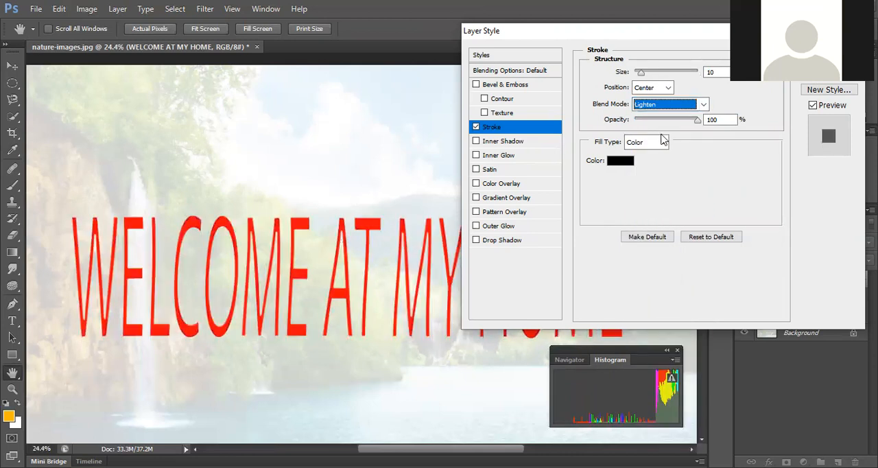
{"action": "left_click", "coordinate": [666, 109]}
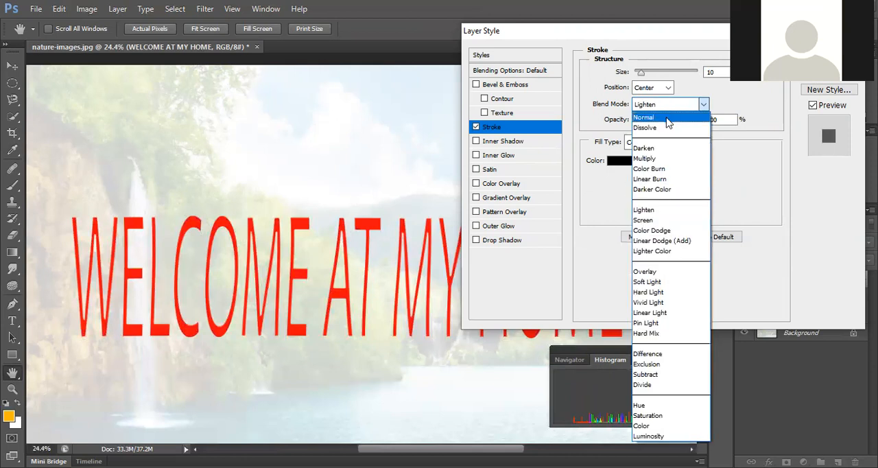
{"action": "left_click", "coordinate": [667, 119]}
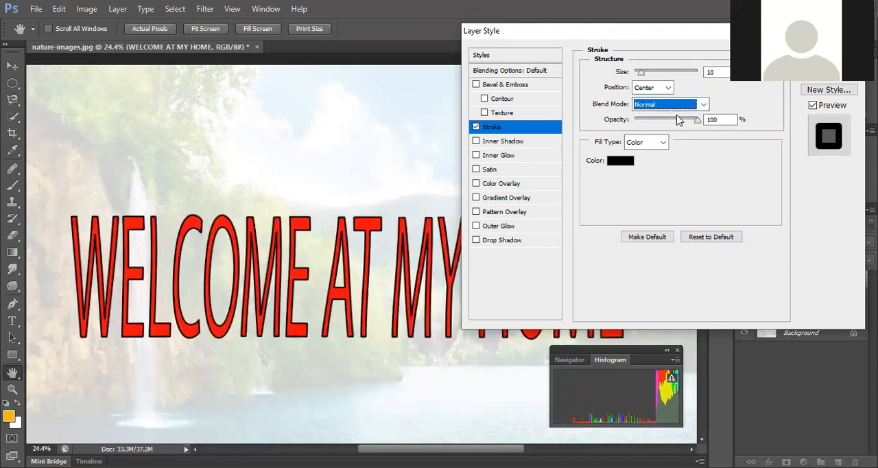
Step: Set the stroke's opacity to 84% and change its color to a pale yellow from the PANTONE+ Solid Coated library
{"action": "mouse_move", "coordinate": [698, 122]}
{"action": "left_mouse_down"}
{"action": "mouse_move", "coordinate": [652, 123]}
{"action": "mouse_move", "coordinate": [660, 138]}
{"action": "mouse_move", "coordinate": [683, 130]}
{"action": "left_mouse_up"}
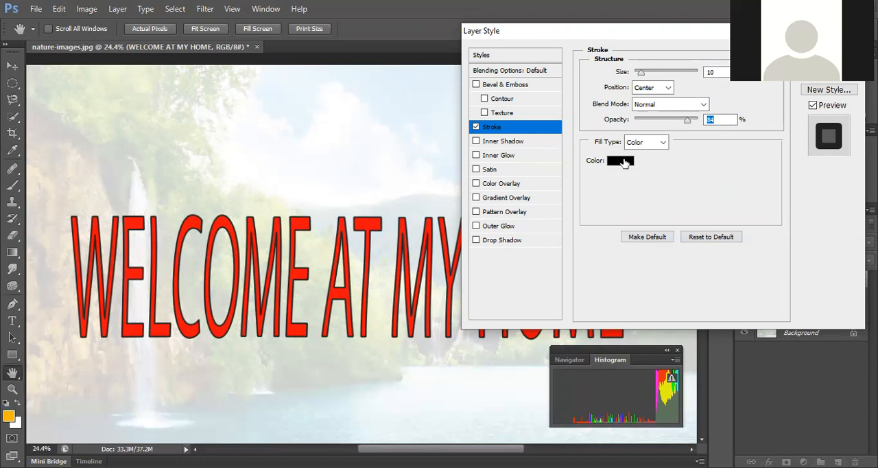
{"action": "left_click", "coordinate": [624, 162]}
{"action": "left_click", "coordinate": [516, 242]}
{"action": "left_click_drag", "start_coordinate": [516, 242], "coordinate": [516, 243]}
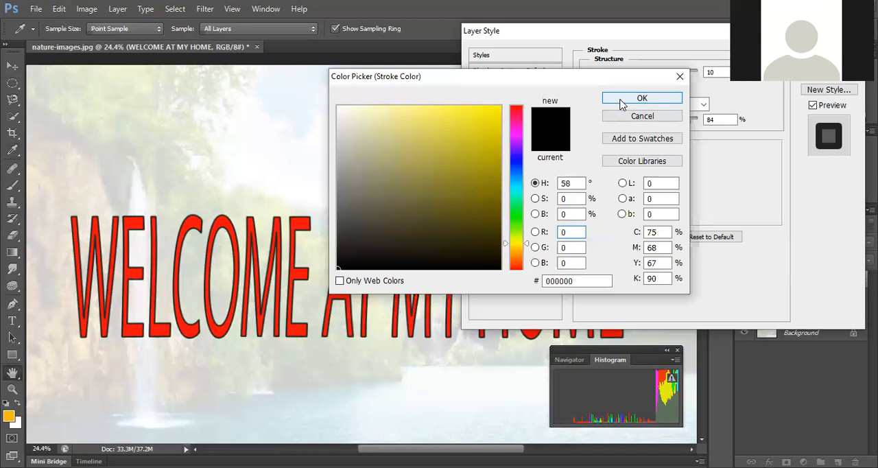
{"action": "left_click", "coordinate": [622, 103]}
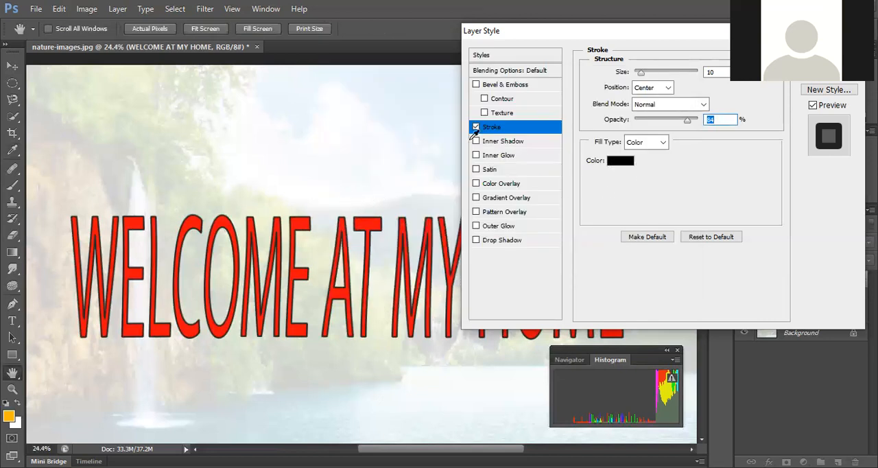
{"action": "left_click", "coordinate": [477, 165]}
{"action": "left_click", "coordinate": [476, 132]}
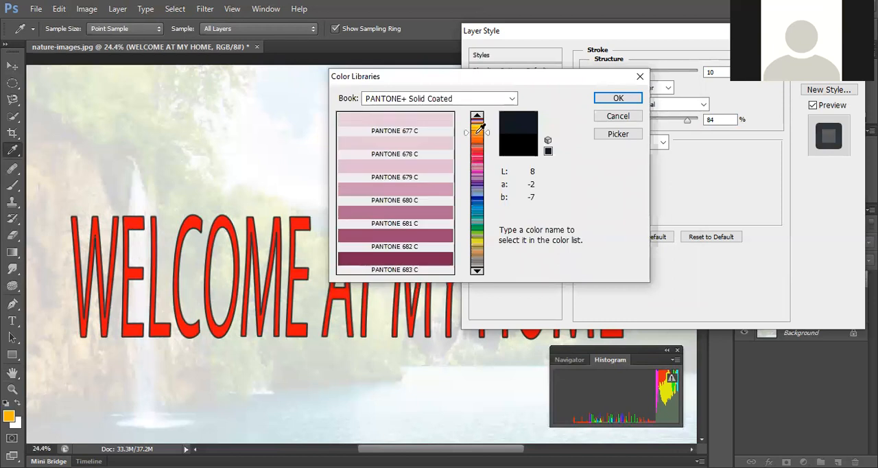
{"action": "left_click", "coordinate": [478, 128]}
{"action": "left_click", "coordinate": [418, 122]}
{"action": "left_click", "coordinate": [604, 100]}
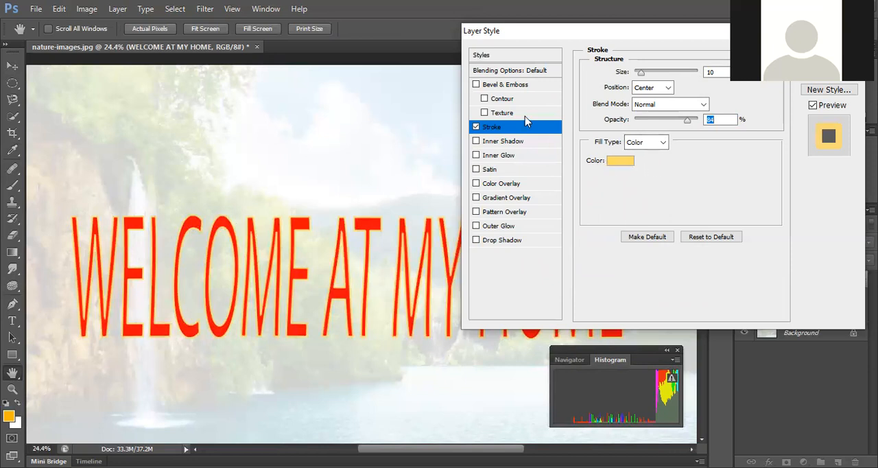
Step: Replace the title's stroke with a Bevel & Emboss effect that includes both Contour and Texture
{"action": "left_click", "coordinate": [476, 127]}
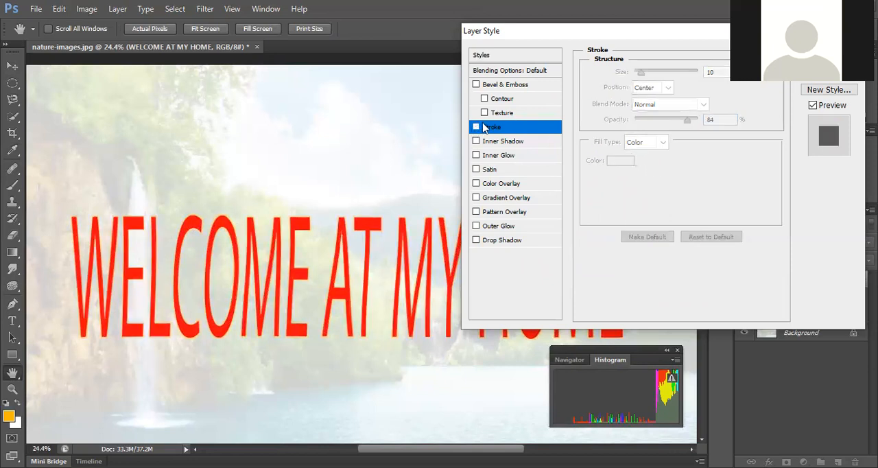
{"action": "left_click", "coordinate": [476, 85]}
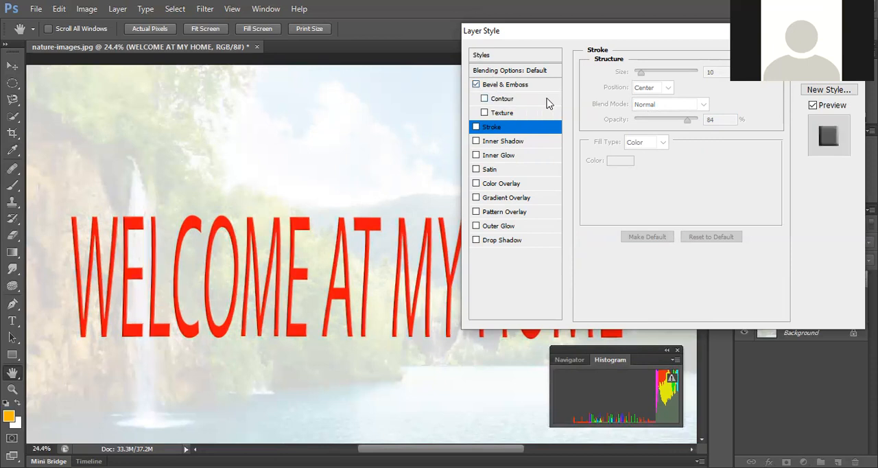
{"action": "left_click", "coordinate": [485, 99]}
{"action": "left_click", "coordinate": [485, 113]}
{"action": "left_click", "coordinate": [519, 87]}
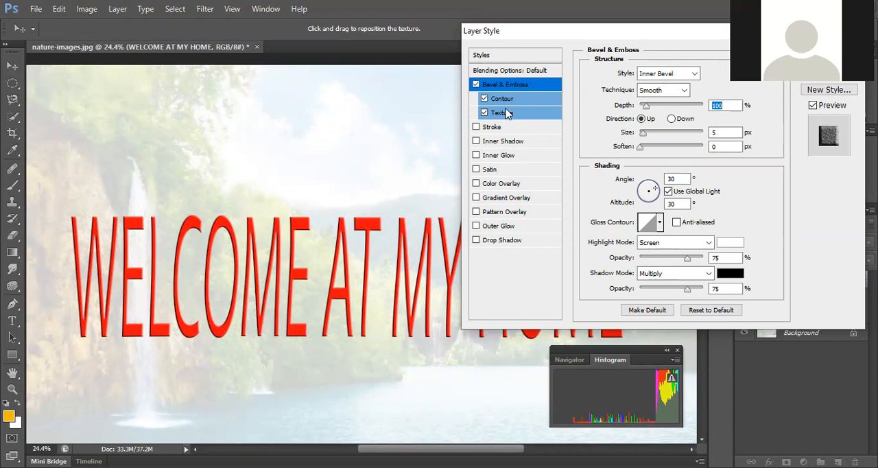
Step: Try a bevel depth of about 550% with texture and more softening on the title
{"action": "left_click", "coordinate": [484, 112]}
{"action": "left_click", "coordinate": [484, 113]}
{"action": "left_click_drag", "start_coordinate": [647, 108], "coordinate": [674, 112]}
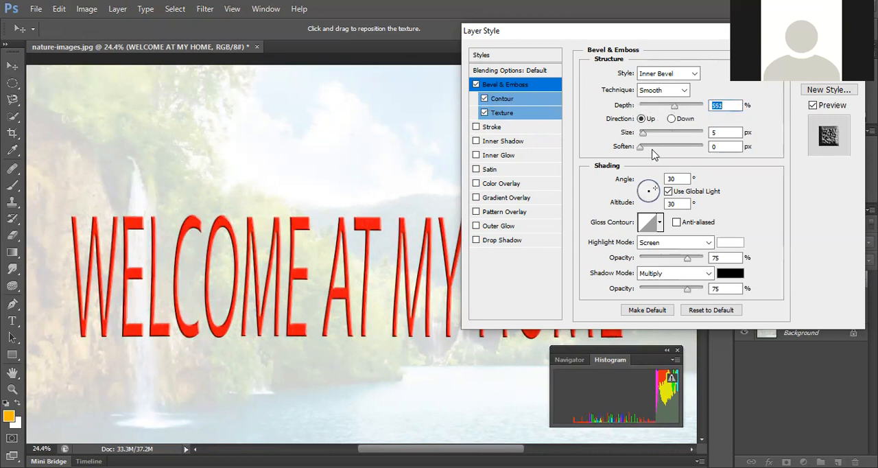
{"action": "left_click_drag", "start_coordinate": [640, 148], "coordinate": [689, 149]}
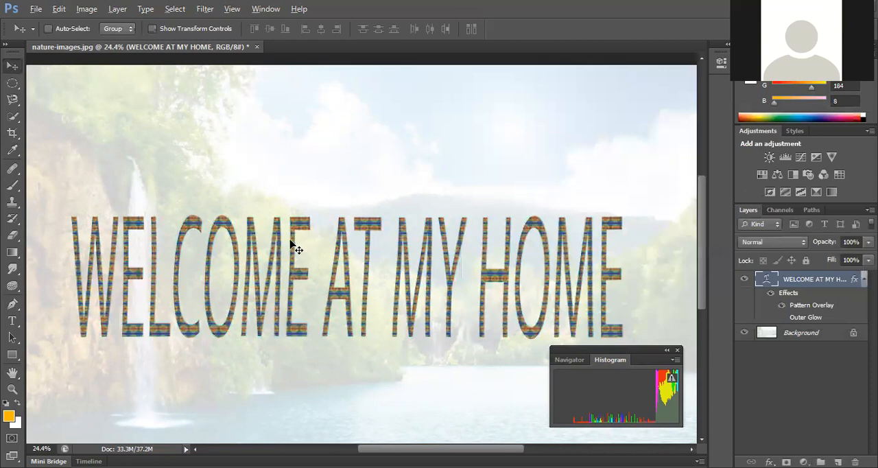
Step: Add a Bevel & Emboss effect to the title and switch off its Pattern Overlay
{"action": "scroll", "coordinate": [293, 246], "scroll_direction": "up", "scroll_amount": 2}
{"action": "scroll", "coordinate": [292, 246], "scroll_direction": "up", "scroll_amount": 3}
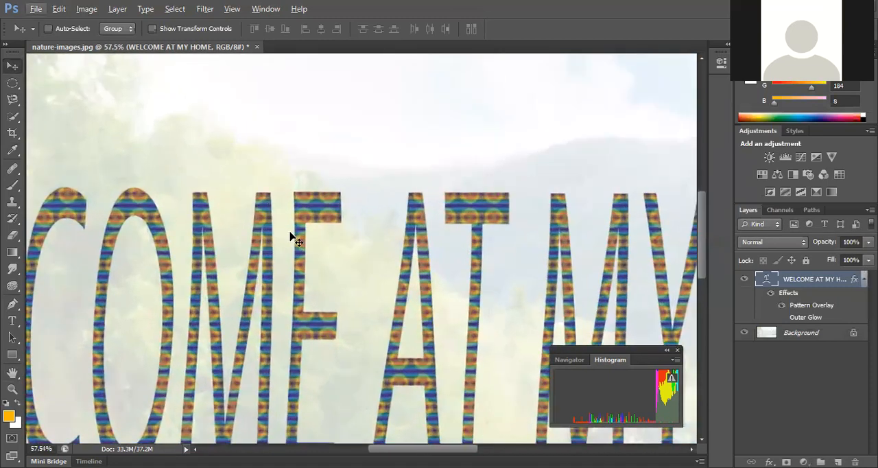
{"action": "left_click", "coordinate": [768, 461]}
{"action": "key", "text": "Escape"}
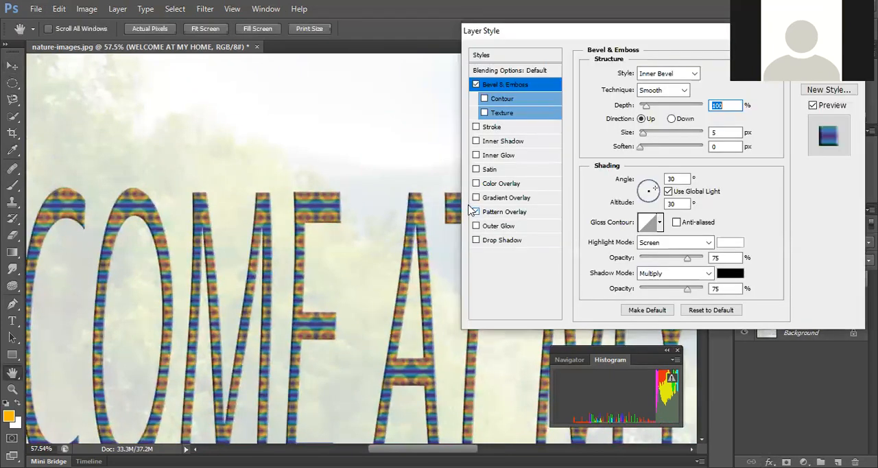
{"action": "left_click", "coordinate": [476, 212]}
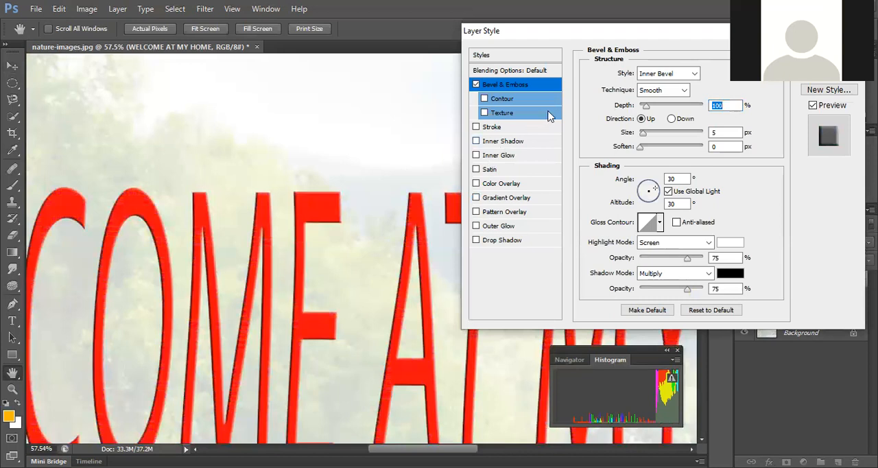
Step: Compare the title's lettering with and without the Bevel & Emboss effect
{"action": "left_click", "coordinate": [476, 85]}
{"action": "left_click", "coordinate": [476, 84]}
{"action": "left_click", "coordinate": [476, 84]}
{"action": "left_click", "coordinate": [476, 84]}
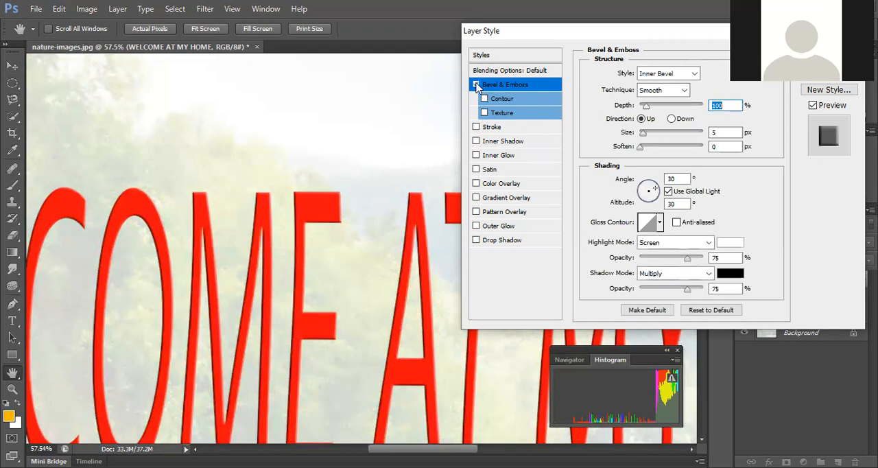
{"action": "left_click", "coordinate": [476, 85]}
{"action": "left_click", "coordinate": [476, 84]}
Step: Enable the bevel's Contour, set its depth to 745%, size to 16 px and soften to 4 px, and apply the style
{"action": "left_click", "coordinate": [487, 101]}
{"action": "left_click_drag", "start_coordinate": [646, 109], "coordinate": [687, 112]}
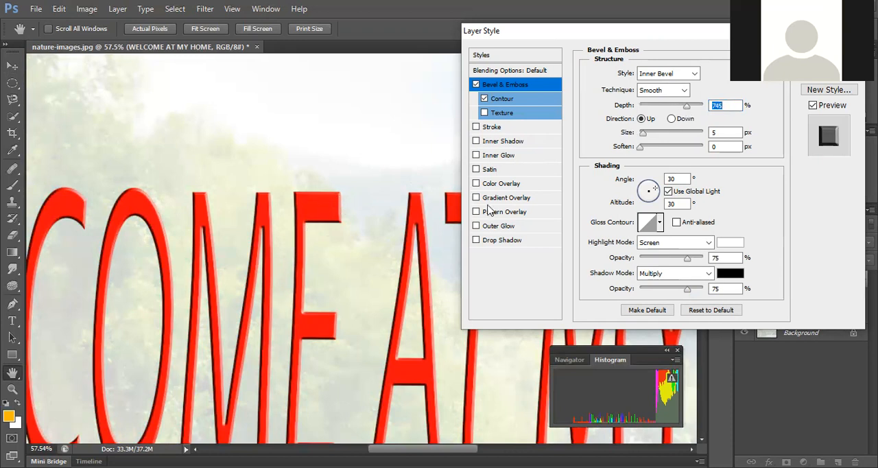
{"action": "left_click_drag", "start_coordinate": [643, 134], "coordinate": [646, 139]}
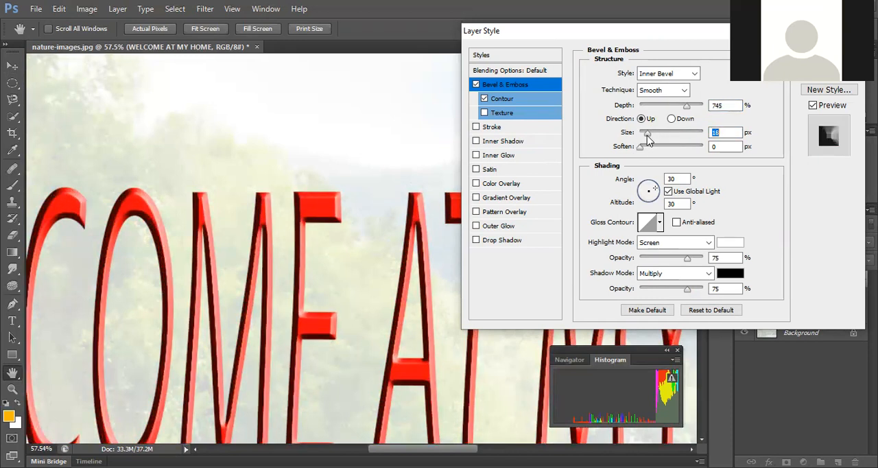
{"action": "mouse_move", "coordinate": [651, 139]}
{"action": "left_mouse_down"}
{"action": "mouse_move", "coordinate": [645, 148]}
{"action": "mouse_move", "coordinate": [656, 152]}
{"action": "left_mouse_up"}
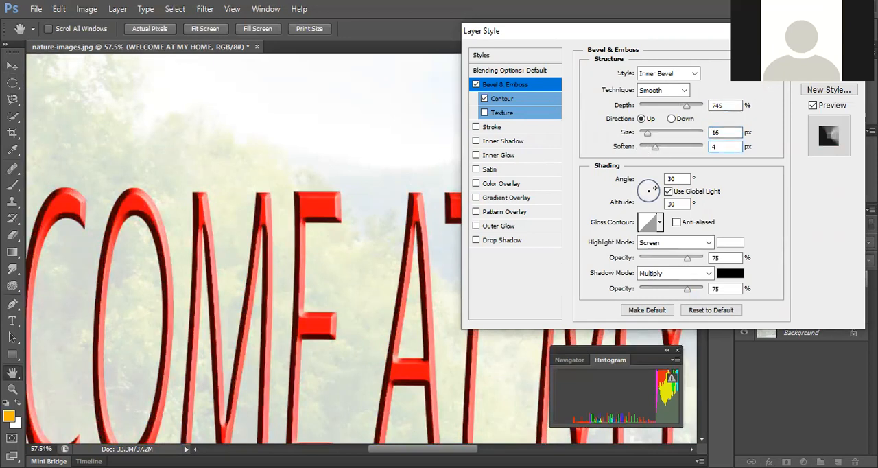
{"action": "key", "text": "Return"}
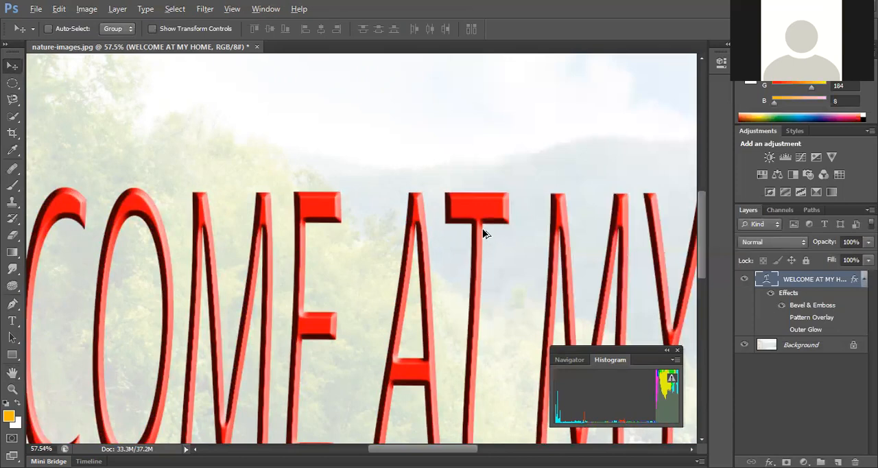
Step: Convert the locked Background into a regular layer, keeping the suggested name Layer 0
{"action": "scroll", "coordinate": [483, 233], "scroll_direction": "down", "scroll_amount": 6}
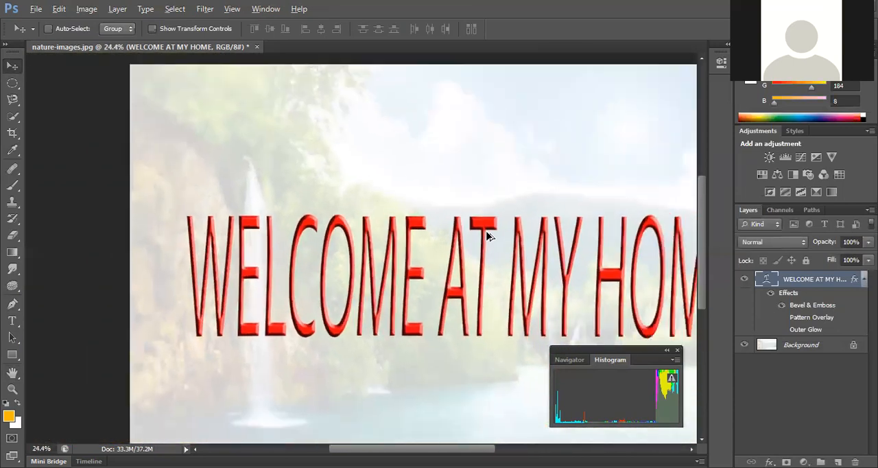
{"action": "scroll", "coordinate": [486, 235], "scroll_direction": "down", "scroll_amount": 1}
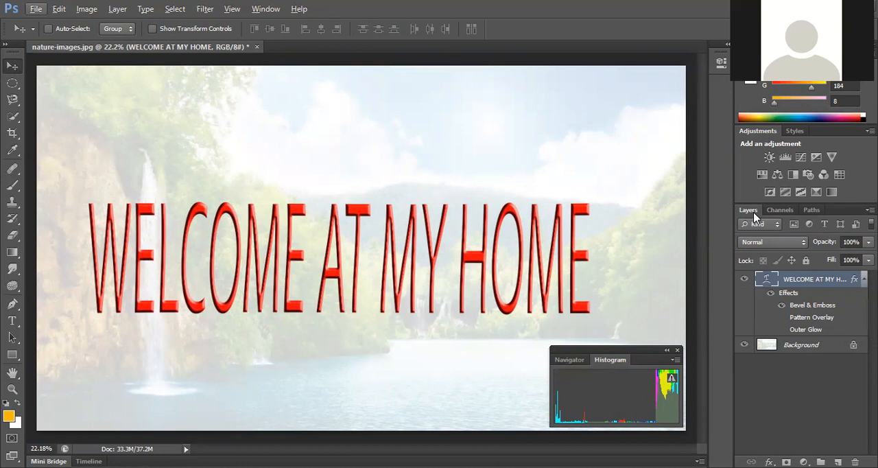
{"action": "left_click", "coordinate": [804, 349]}
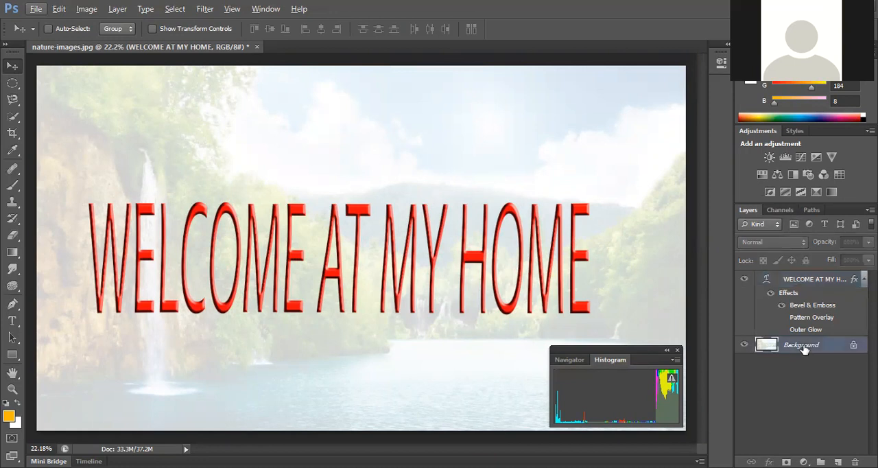
{"action": "double_click", "coordinate": [804, 349]}
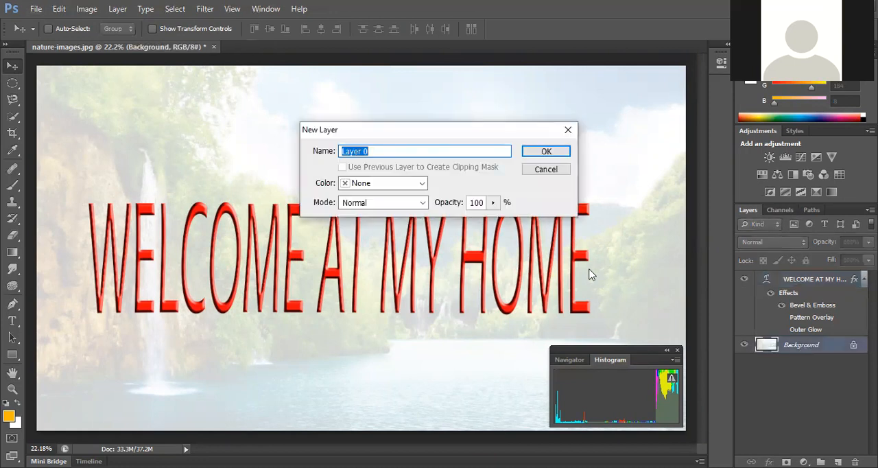
{"action": "left_click", "coordinate": [548, 152]}
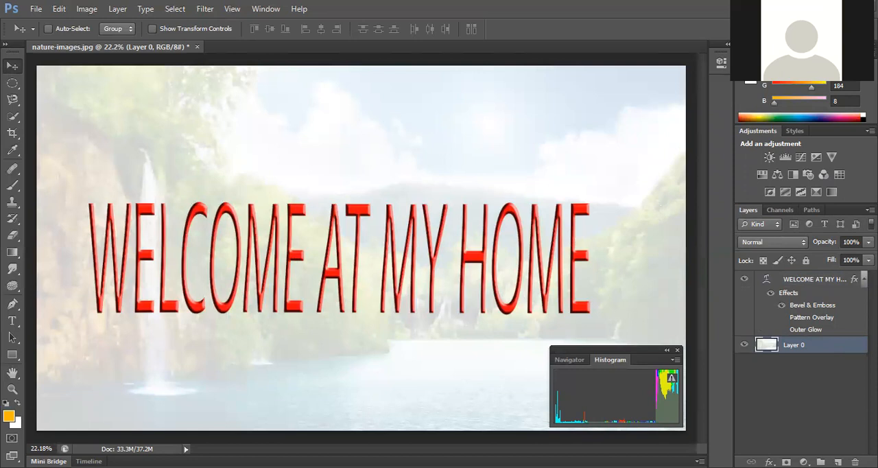
Step: Try adjusting the opacity of the photo layer, Layer 0, and leave it at 100%
{"action": "left_click", "coordinate": [867, 259]}
{"action": "mouse_move", "coordinate": [867, 257]}
{"action": "left_mouse_down"}
{"action": "mouse_move", "coordinate": [828, 256]}
{"action": "mouse_move", "coordinate": [868, 257]}
{"action": "left_mouse_up"}
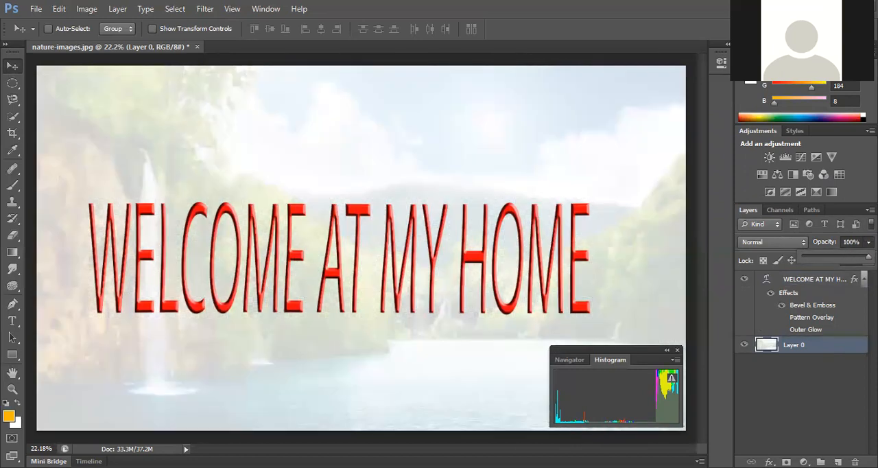
{"action": "left_click", "coordinate": [832, 381]}
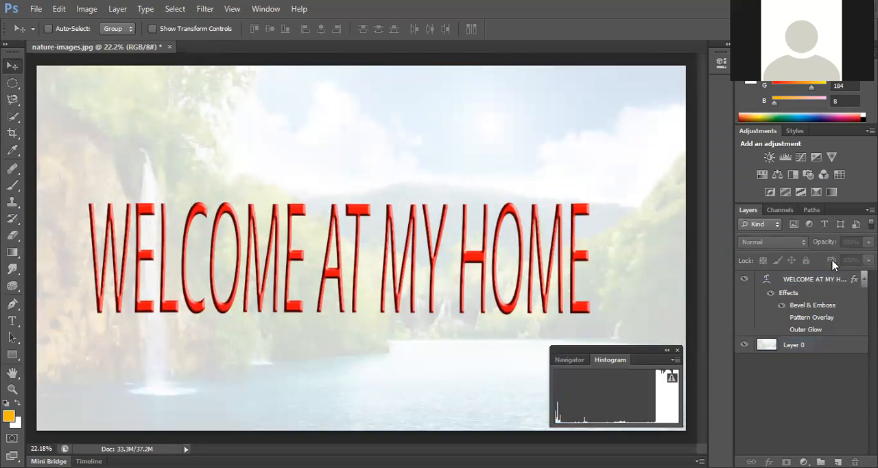
Step: Flatten the image into a single layer and move the floating histogram off the picture
{"action": "left_click", "coordinate": [815, 347]}
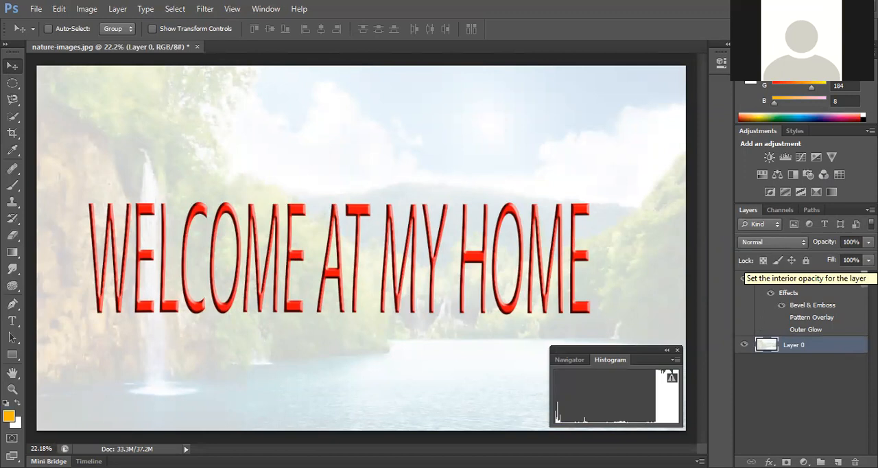
{"action": "left_click", "coordinate": [114, 10]}
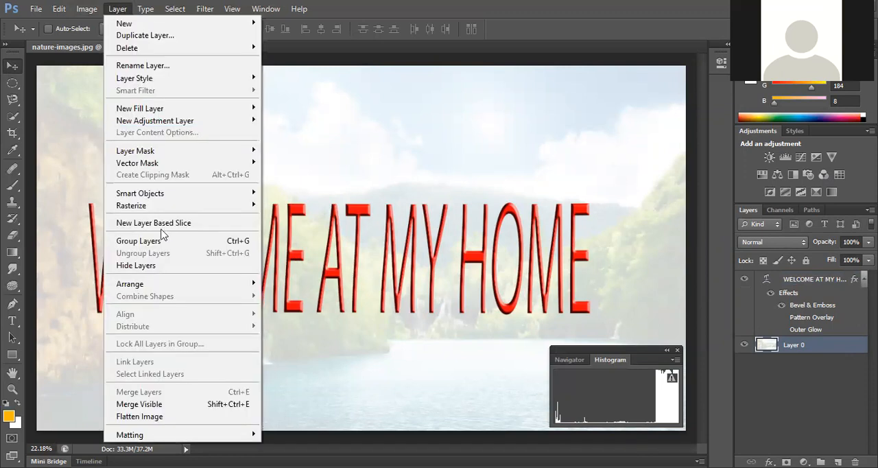
{"action": "left_click", "coordinate": [159, 416]}
{"action": "left_click_drag", "start_coordinate": [639, 353], "coordinate": [851, 388]}
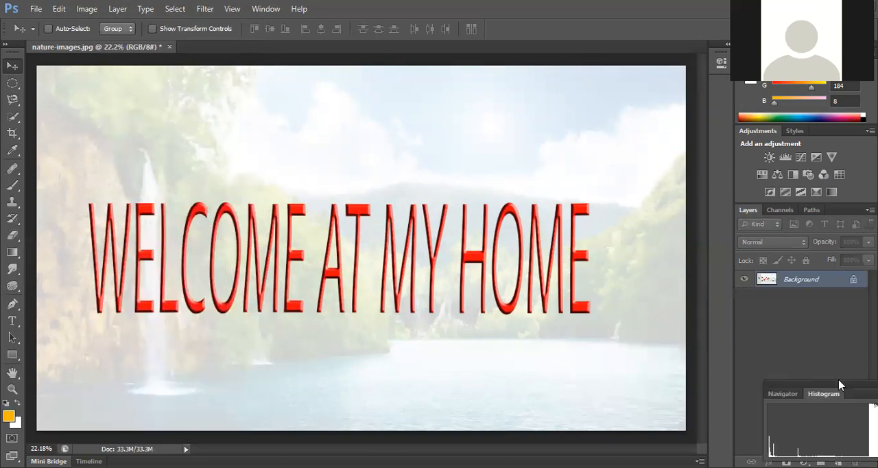